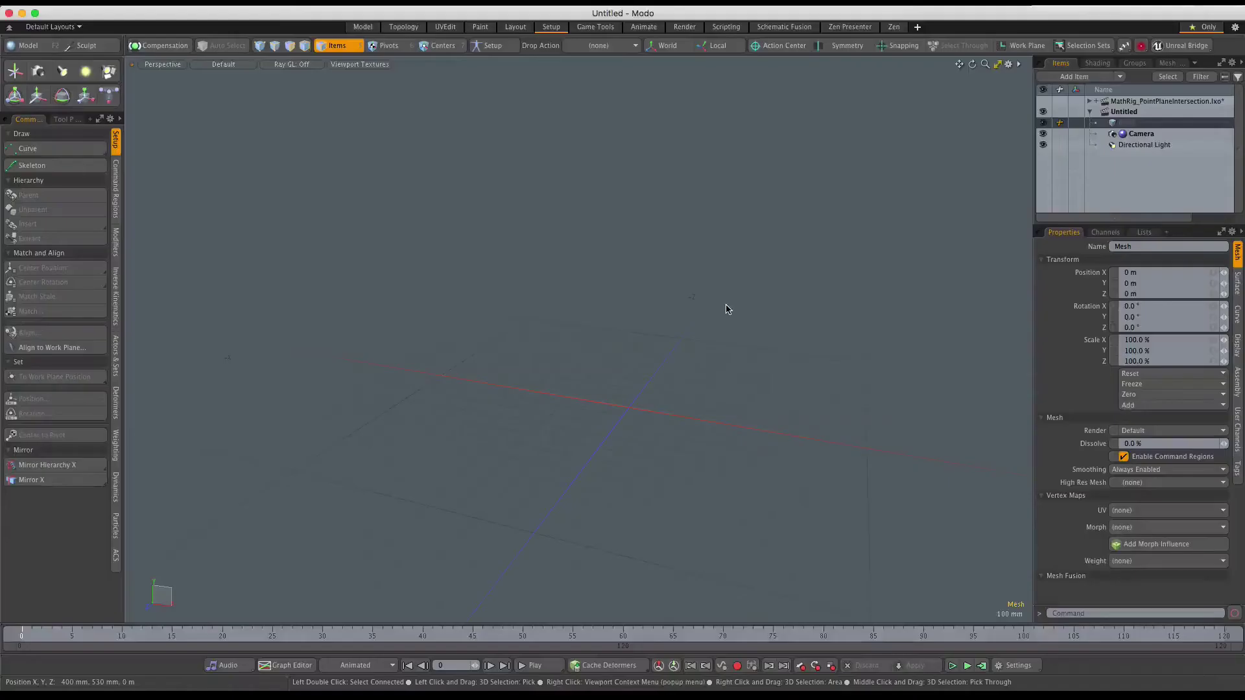
Turn on Setup mode, add a new locator and rename it 'Plane'
left_click(611, 273)
left_click(493, 45)
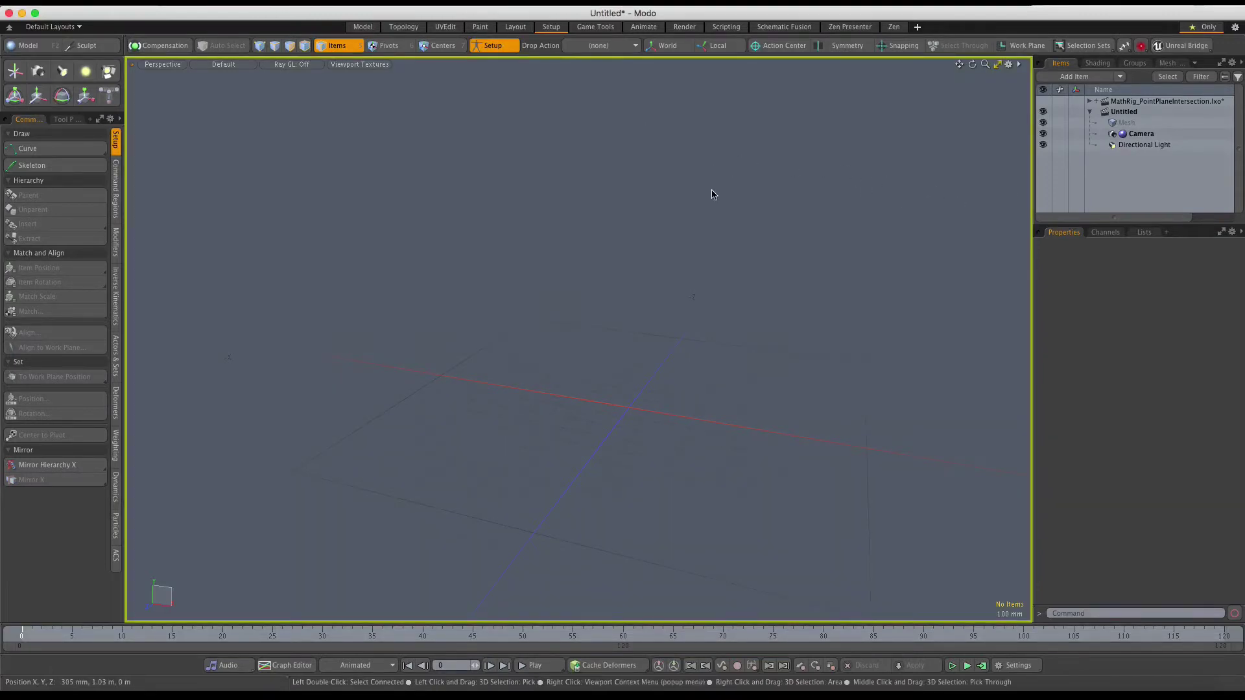
key("ctrl+shift+l")
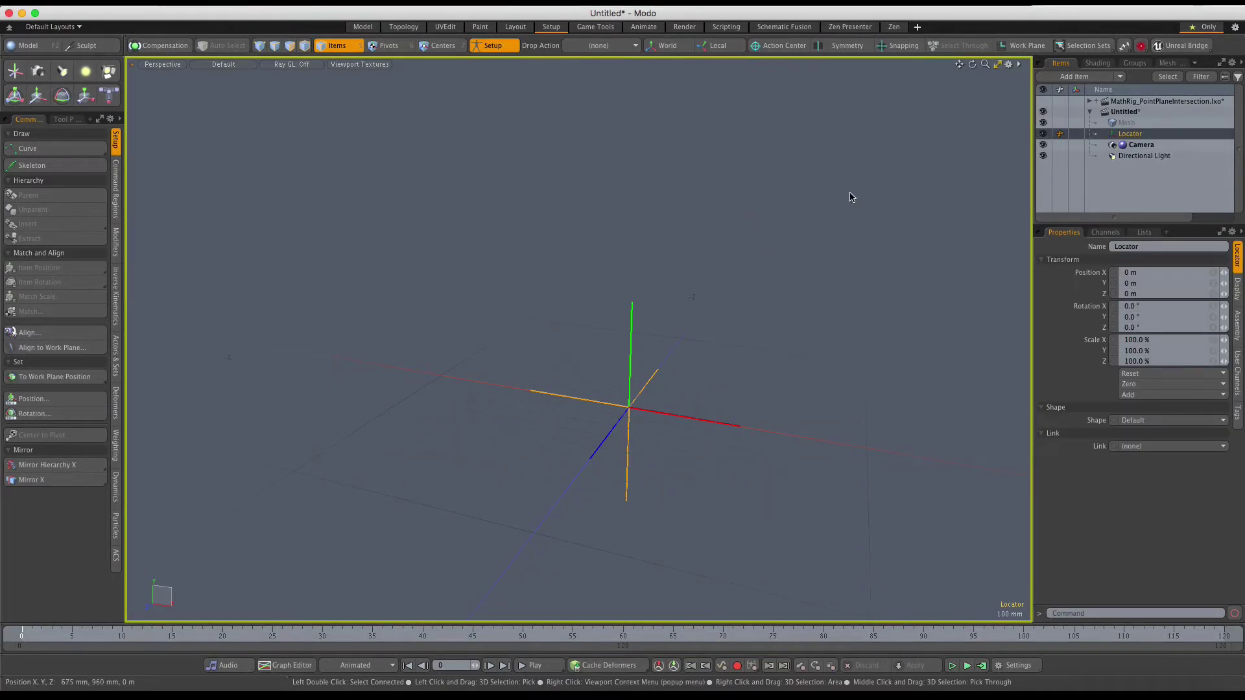
double_click(1132, 135)
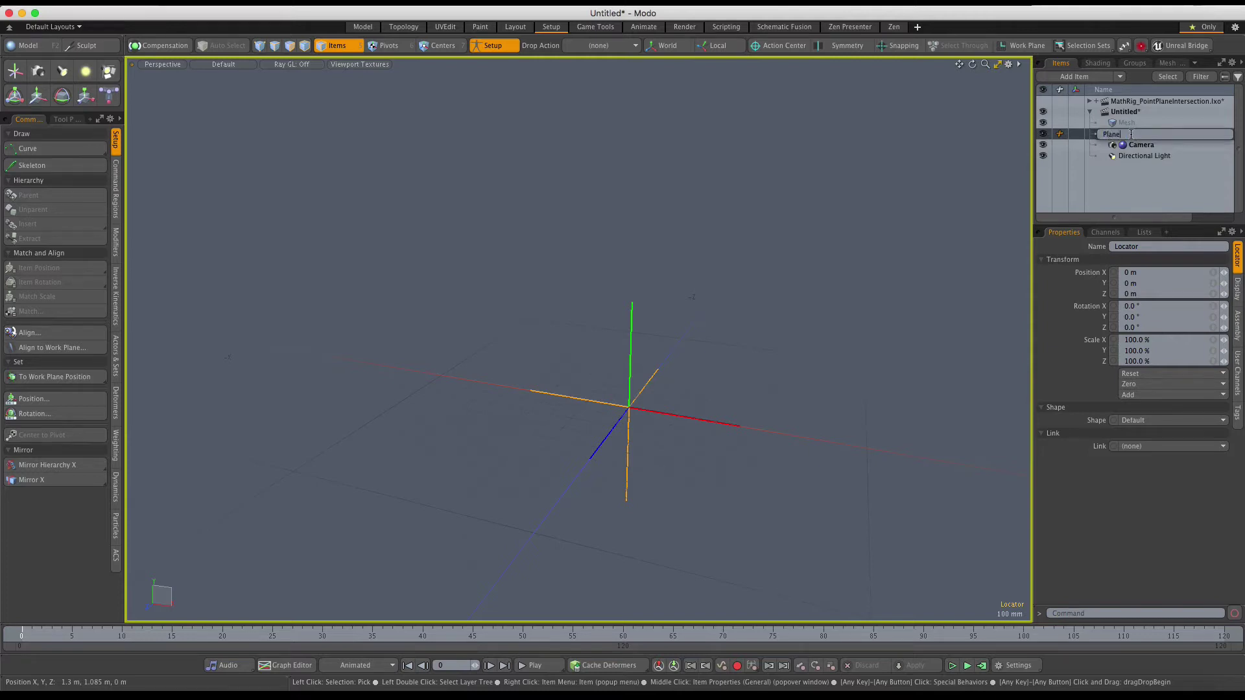
type("Plane")
key("Return")
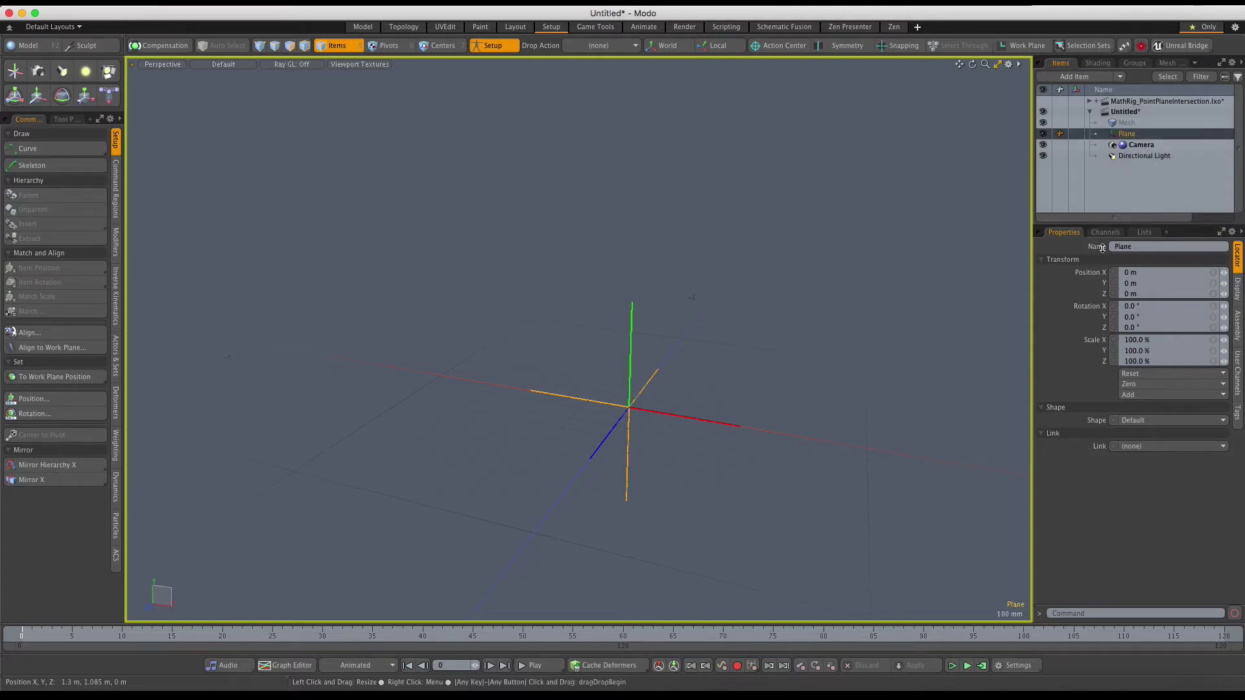
Give the Plane locator a Custom shape with Add style and Plane shape type
left_click(1148, 422)
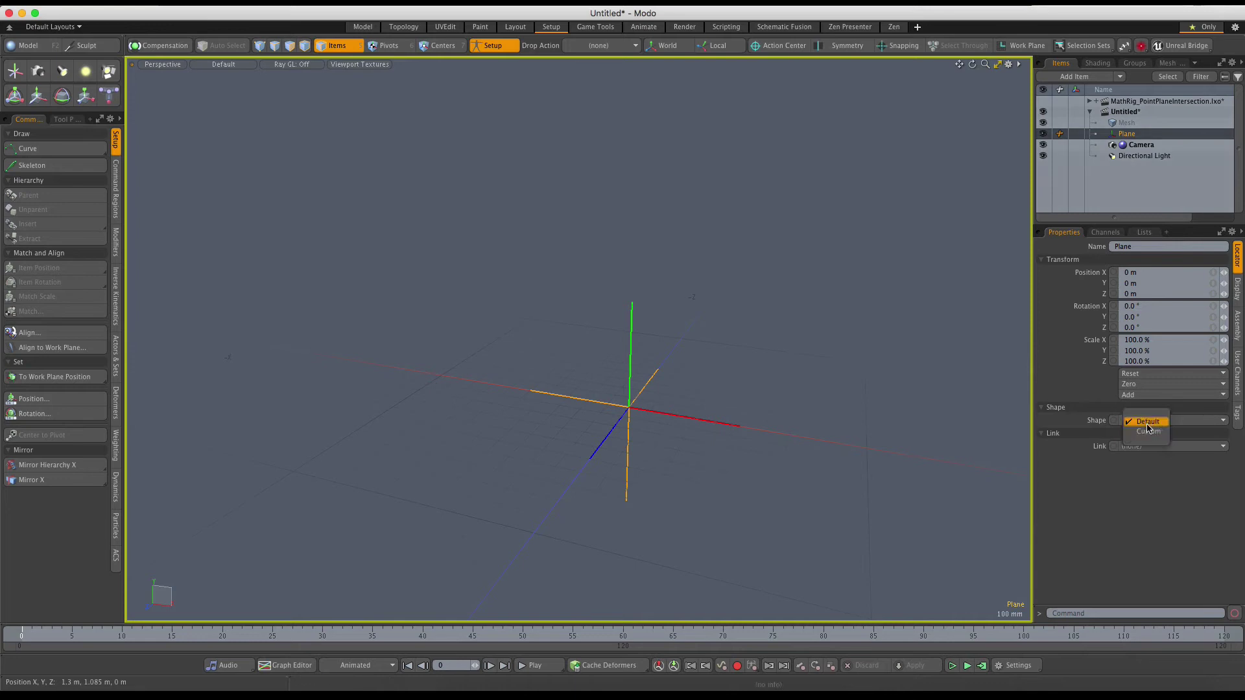
left_click(1148, 431)
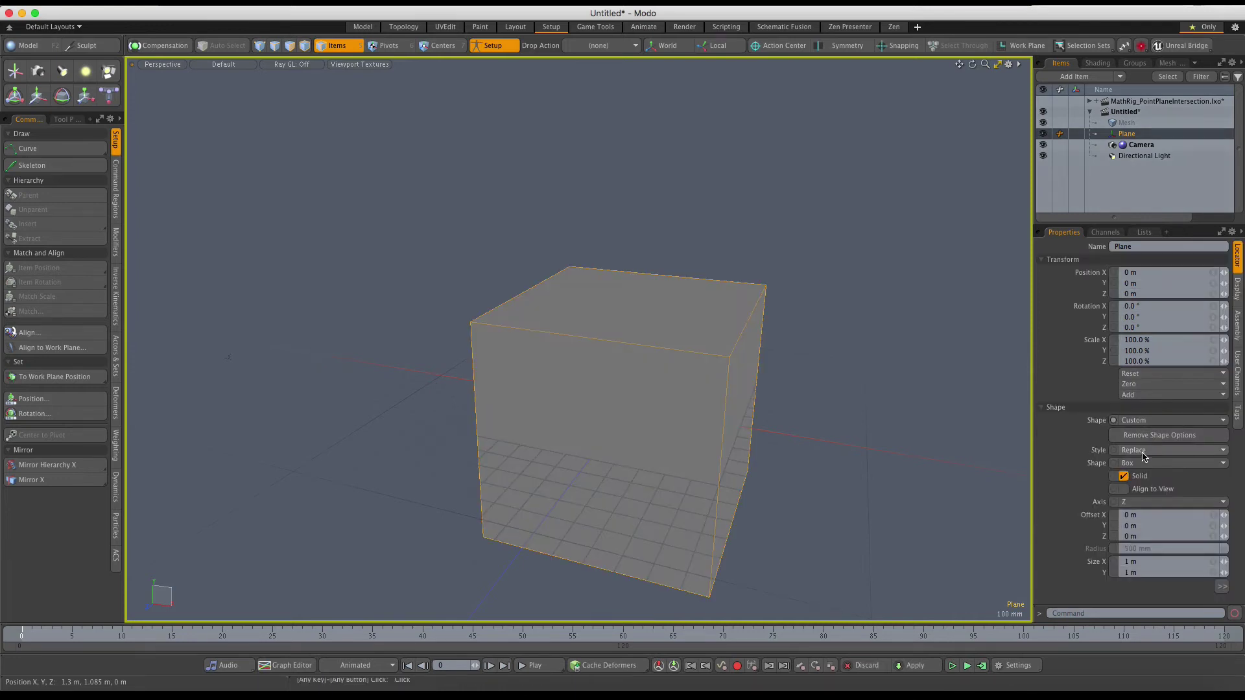
left_click(1143, 451)
left_click(1140, 439)
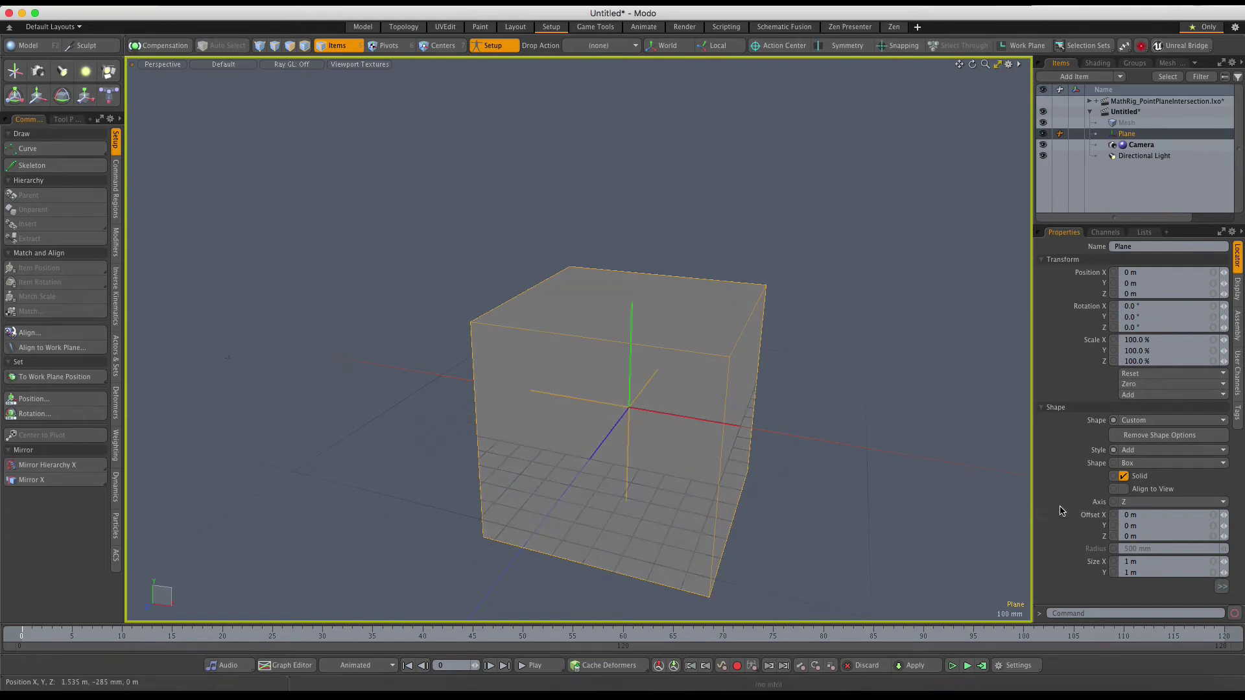
left_click(1139, 463)
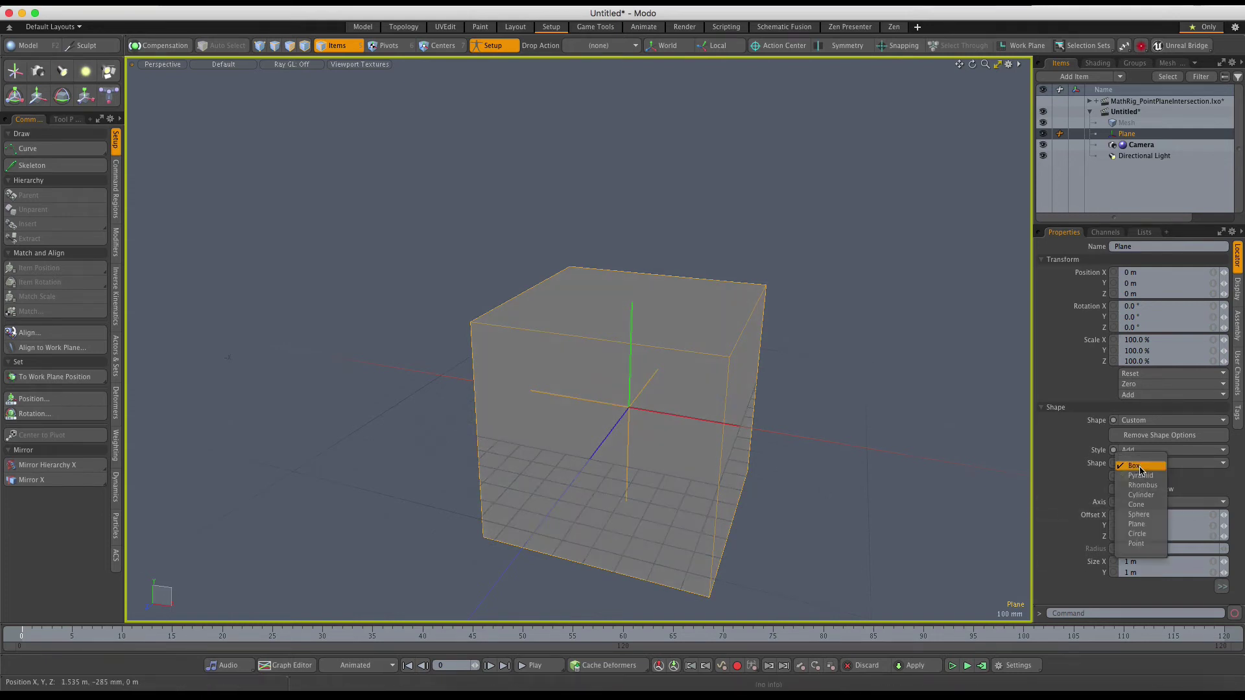
left_click(1136, 524)
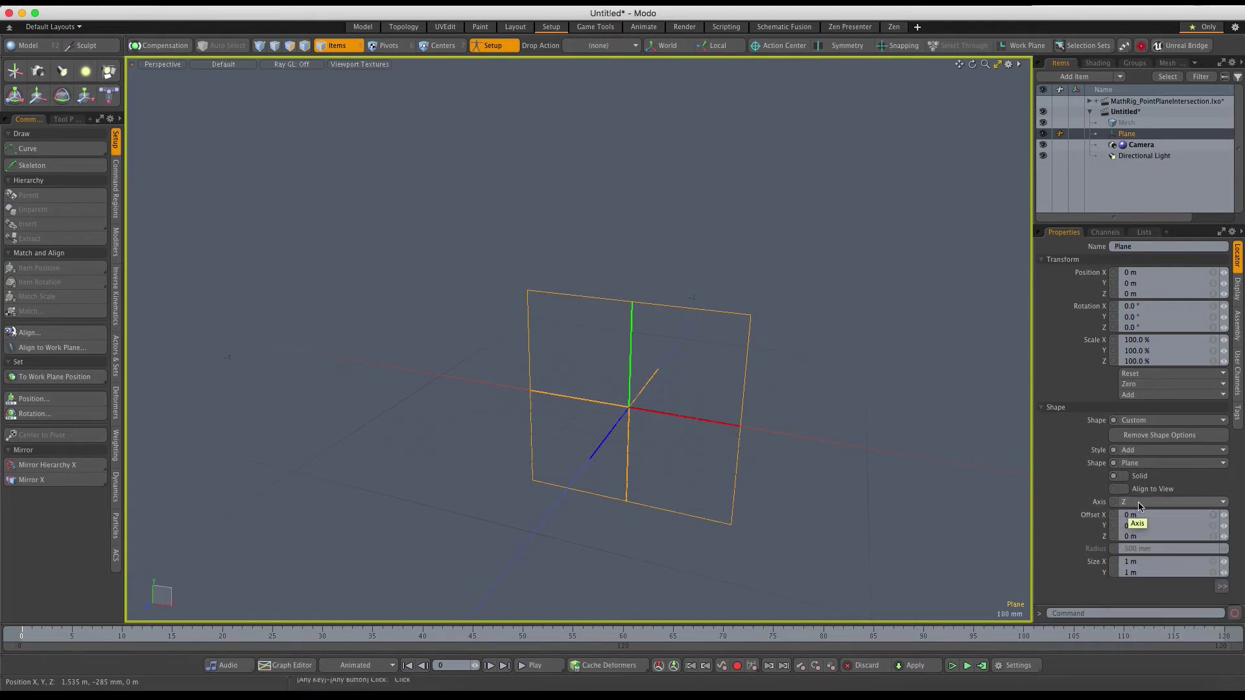
left_click(1128, 502)
Set the plane's axis to Y and raise it to 95 mm X, 555 mm Y
left_click(1142, 495)
key("w")
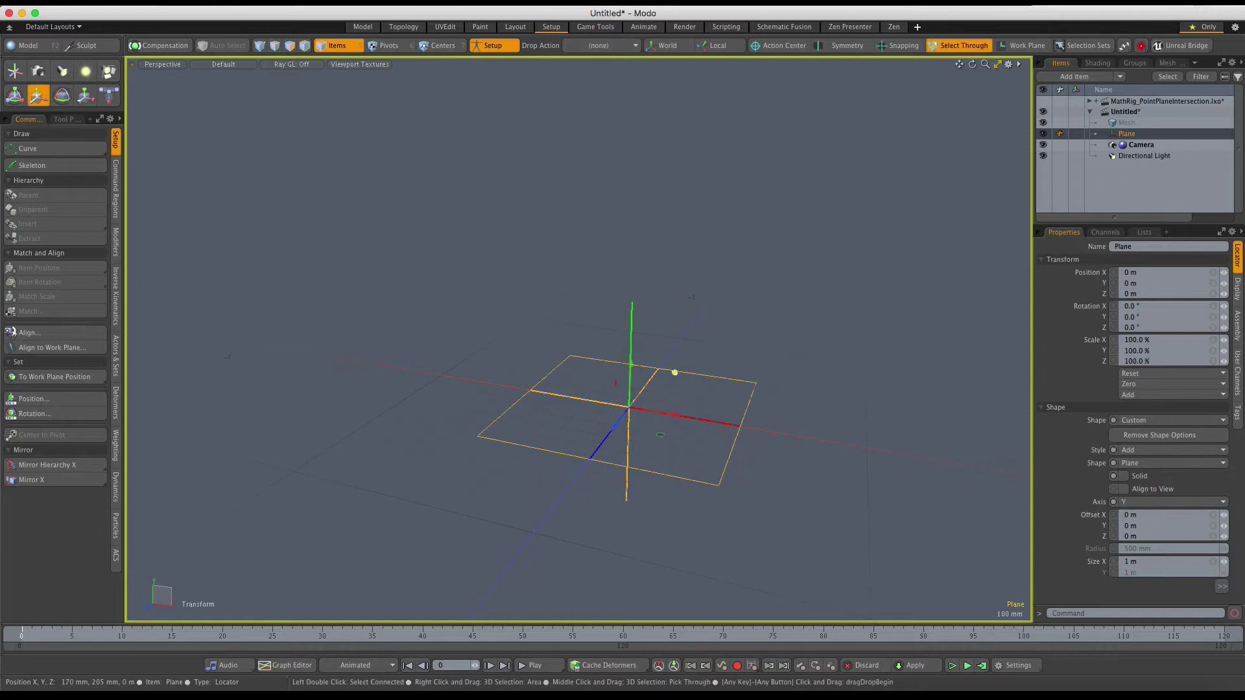
left_click_drag(672, 369, 638, 314)
Tilt the plane to 9.5° Y and -7.0° Z rotation, then reselect it
key("e")
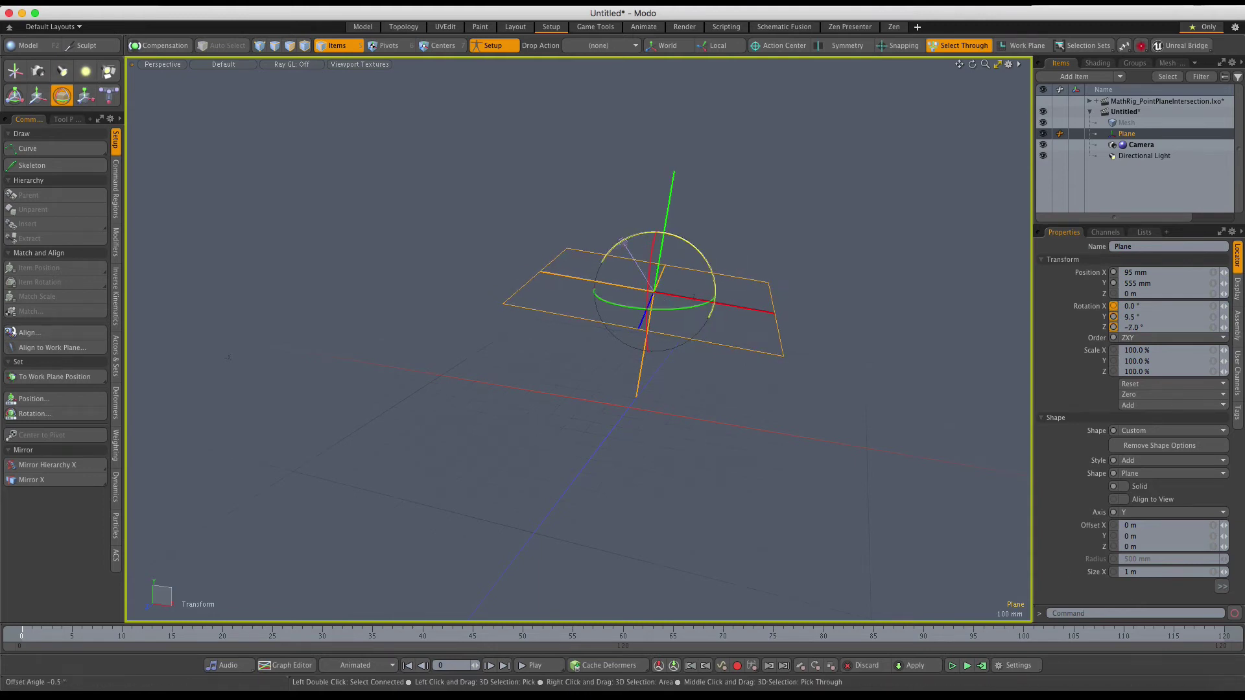
key("space")
left_click(613, 211)
left_click_drag(667, 301, 634, 292, "alt")
left_click(669, 288)
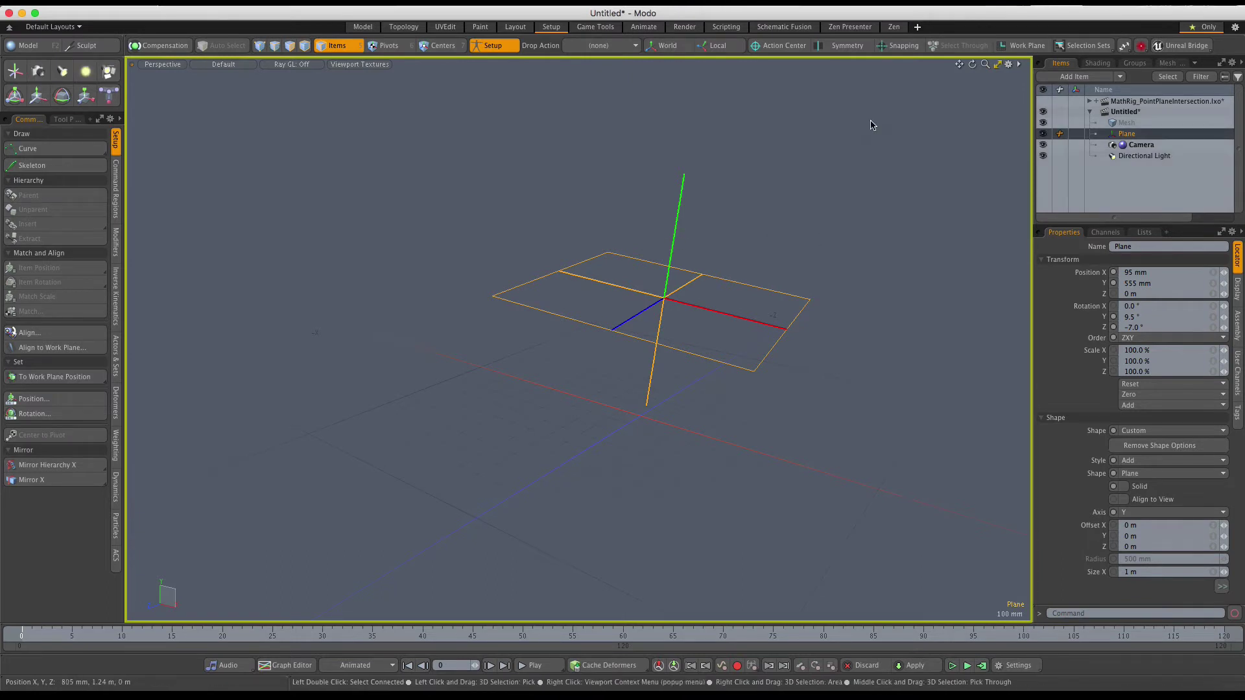
Set Plane's editor colour to Cyan and deselect it
right_click(1130, 139)
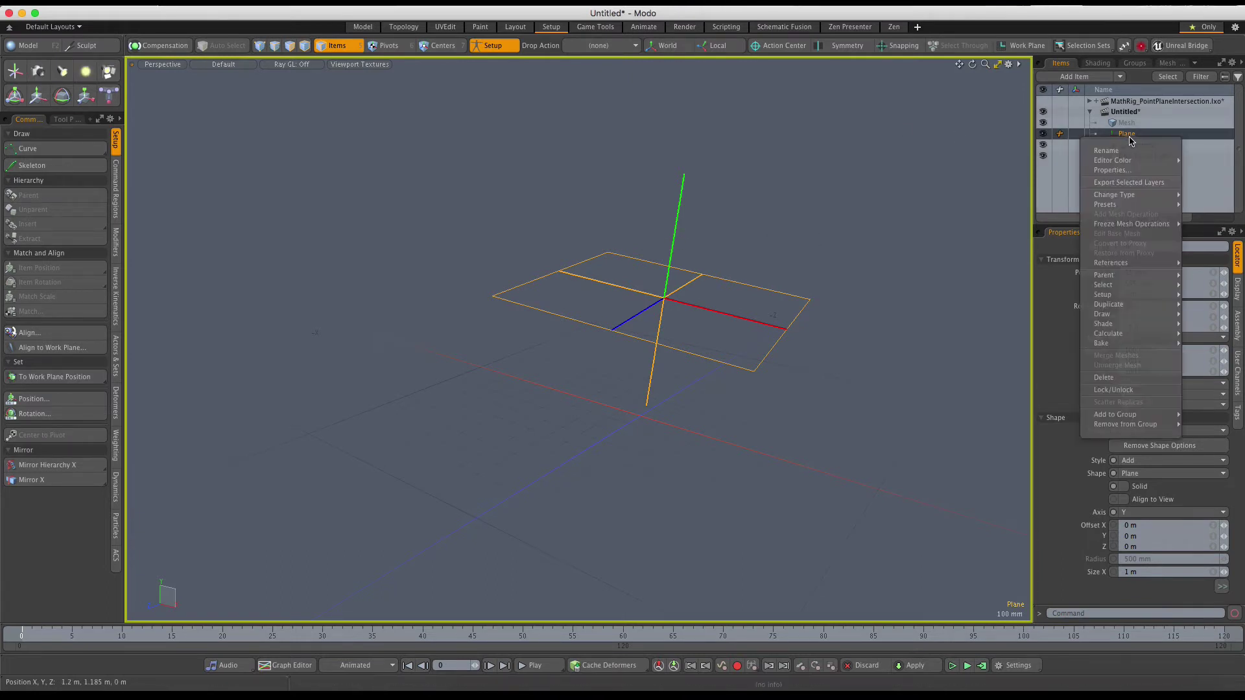
mouse_move(1126, 164)
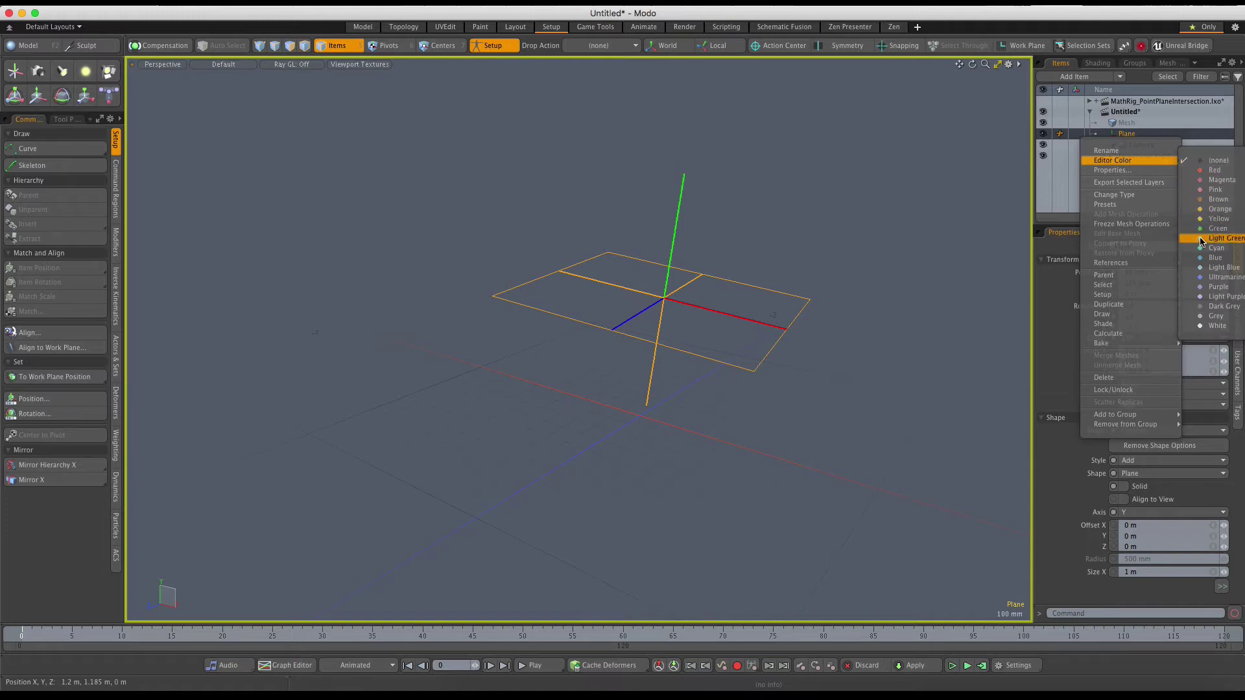
left_click(1221, 252)
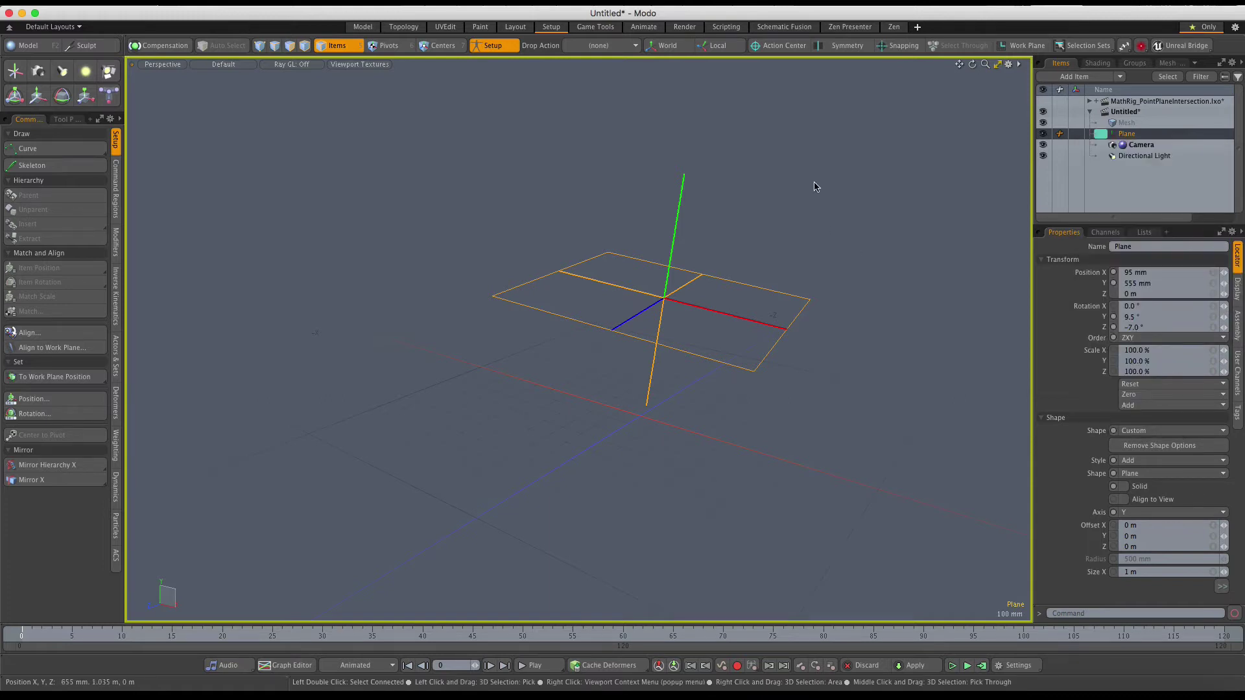
left_click(762, 218)
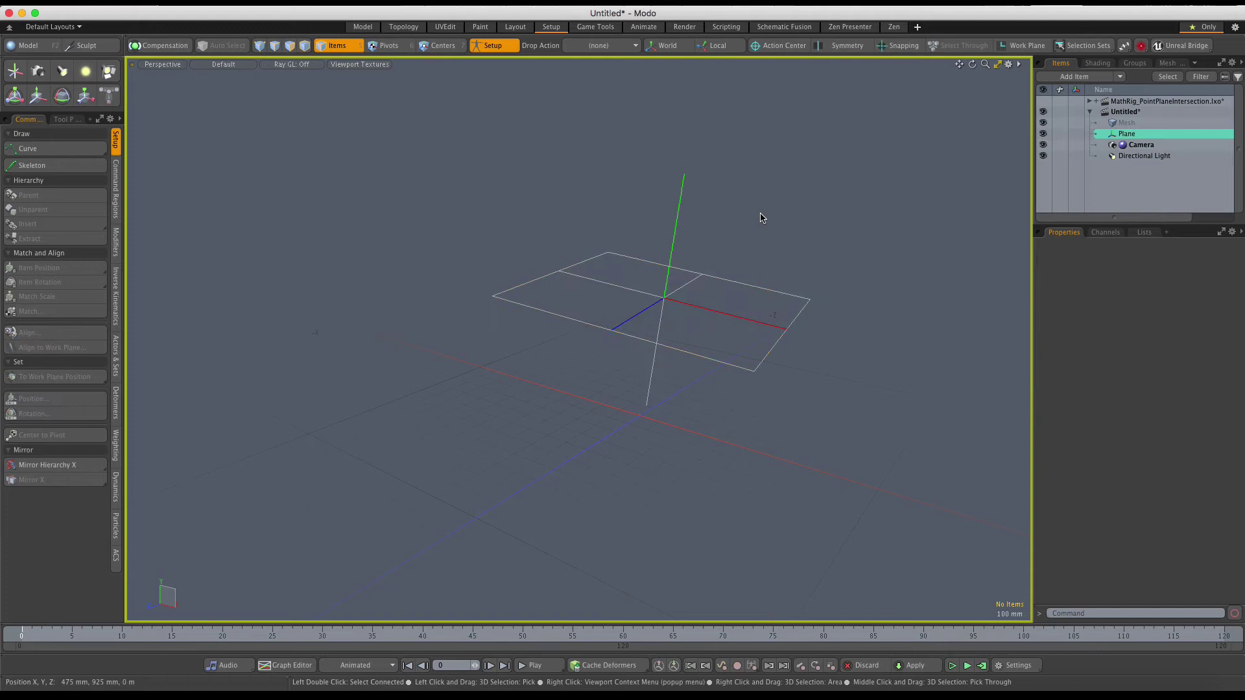
Add a second locator and name it 'Point A'
key("ctrl+l")
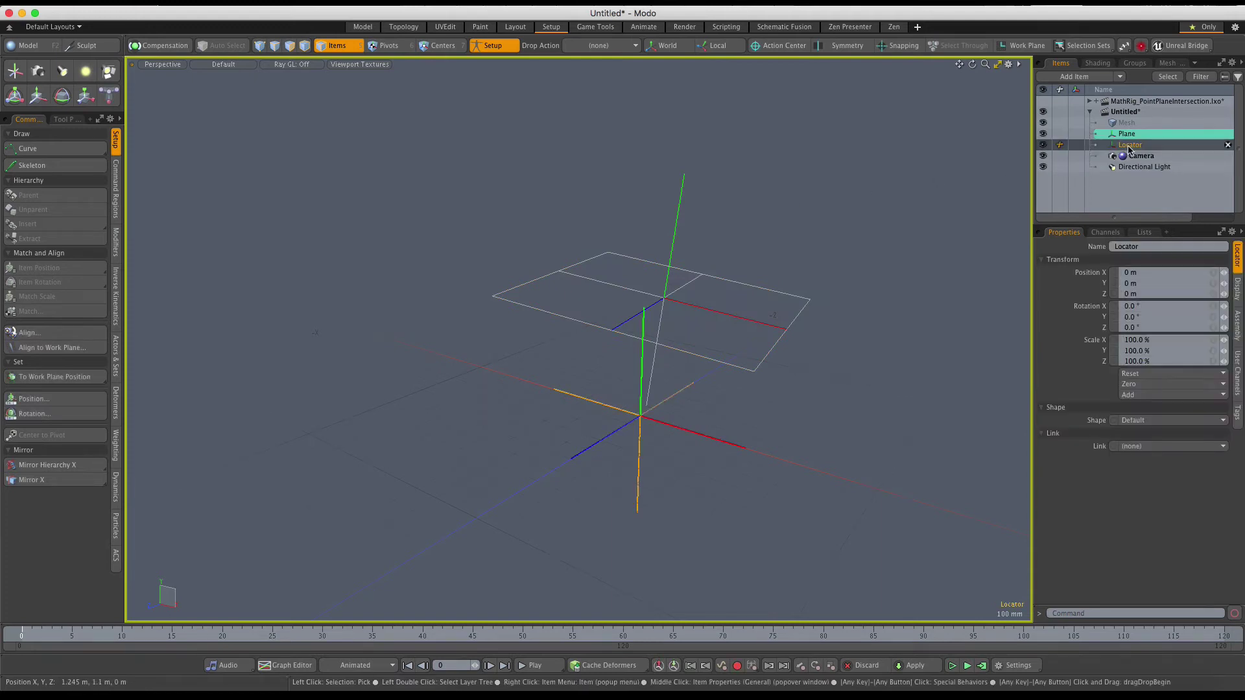
double_click(1134, 147)
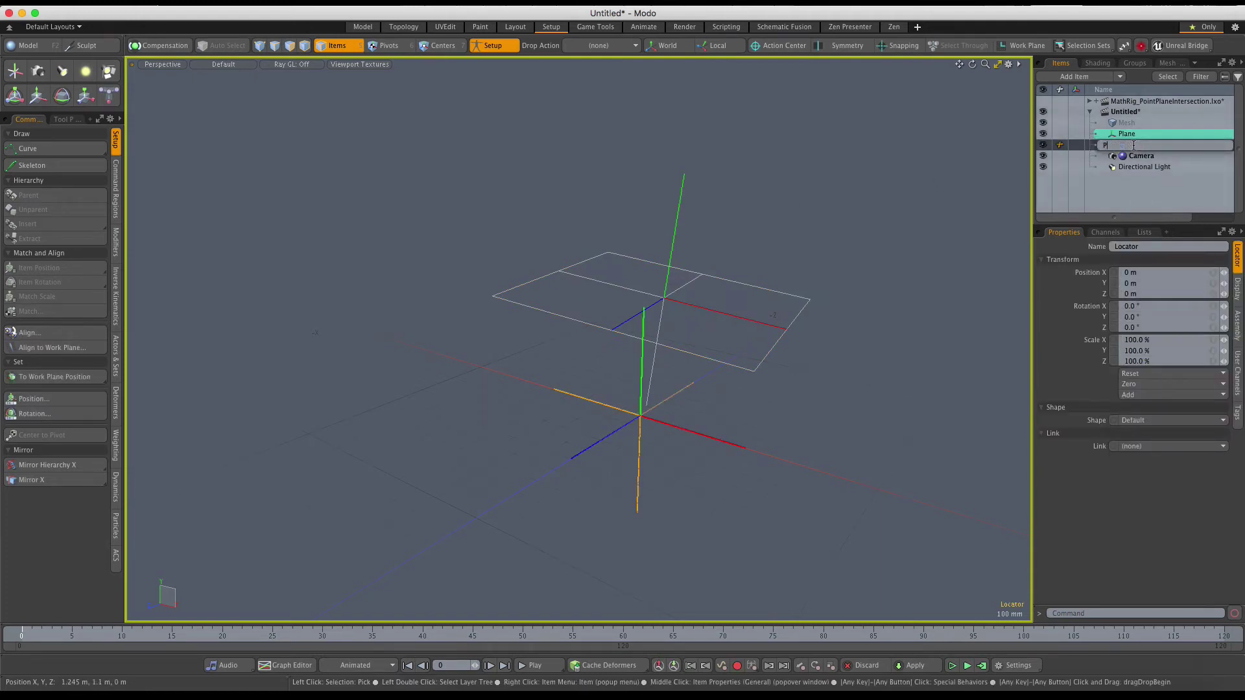
type("Point A")
key("Return")
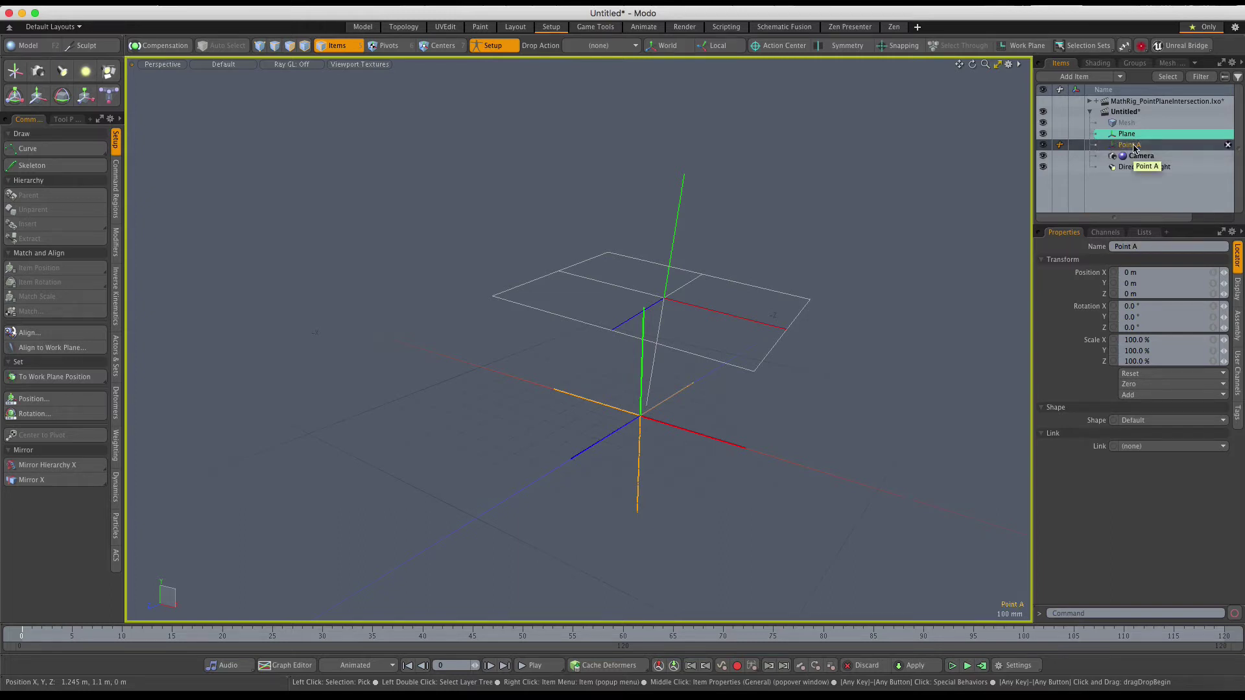
Give Point A its own editor colour and move it to -265 mm X, 890 mm Y
right_click(1133, 148)
mouse_move(1122, 170)
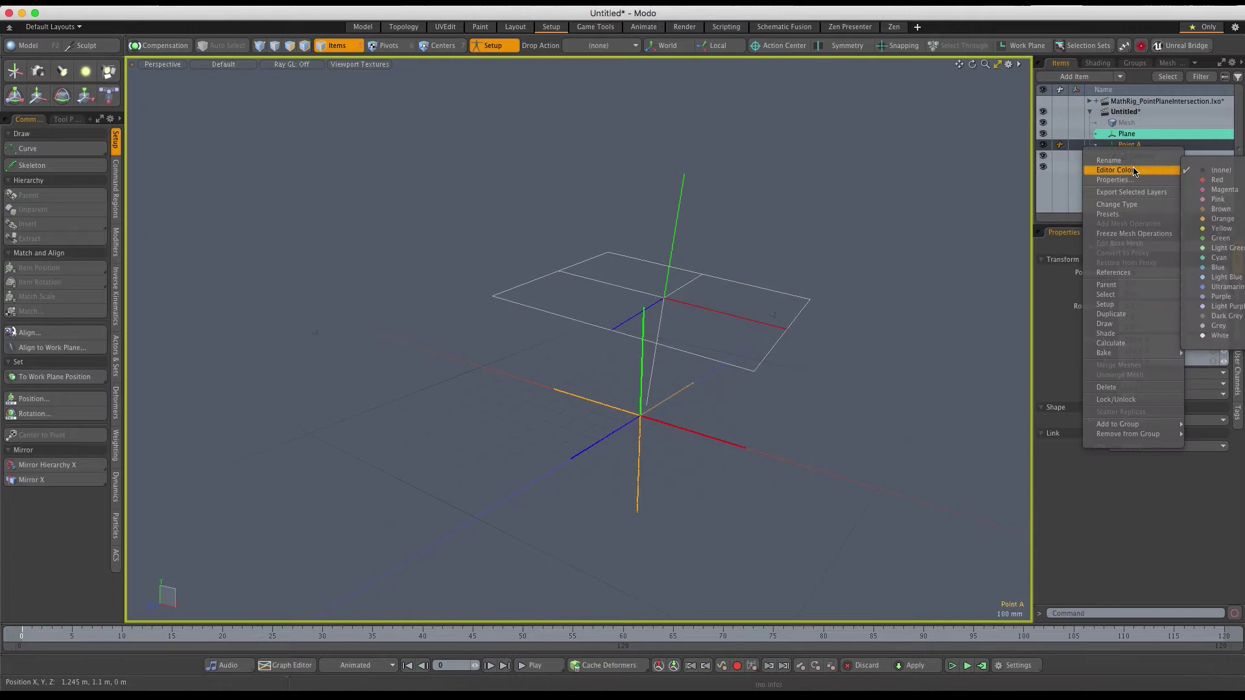
left_click(1225, 222)
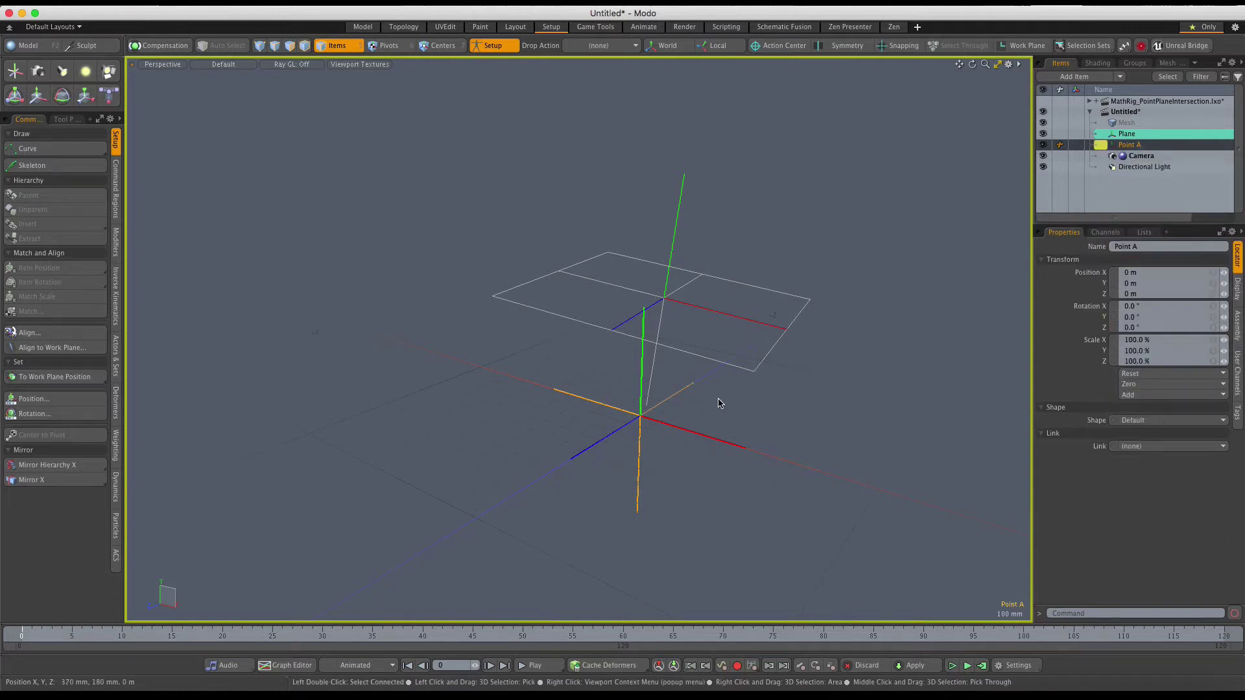
key("y")
left_click_drag(687, 388, 644, 181)
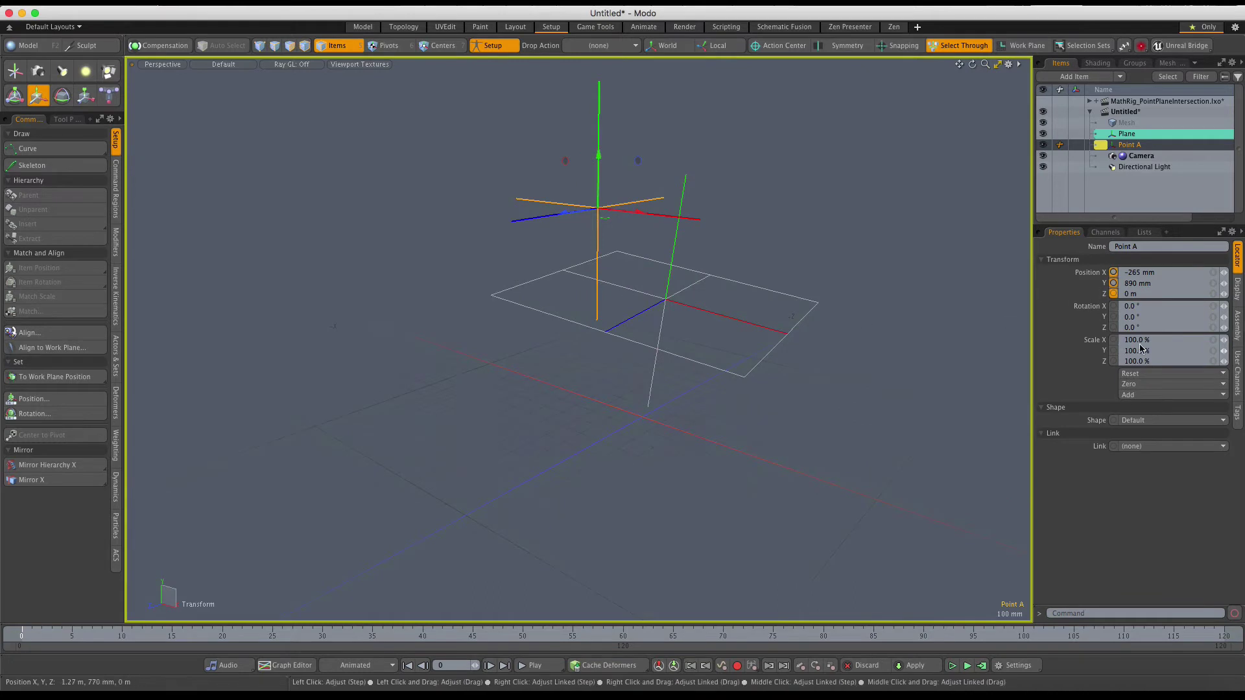
Make Point A a custom Circle shape aligned to view with 21.6 mm radius
left_click(1140, 421)
left_click(1141, 431)
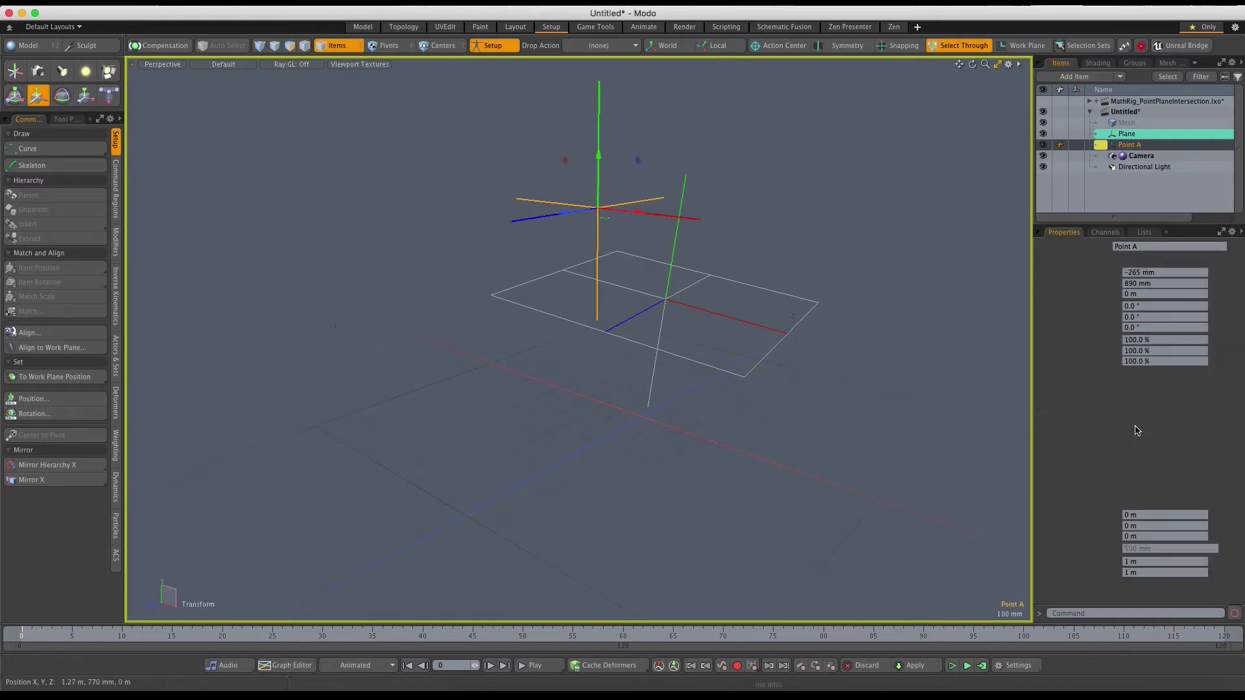
left_click(1148, 463)
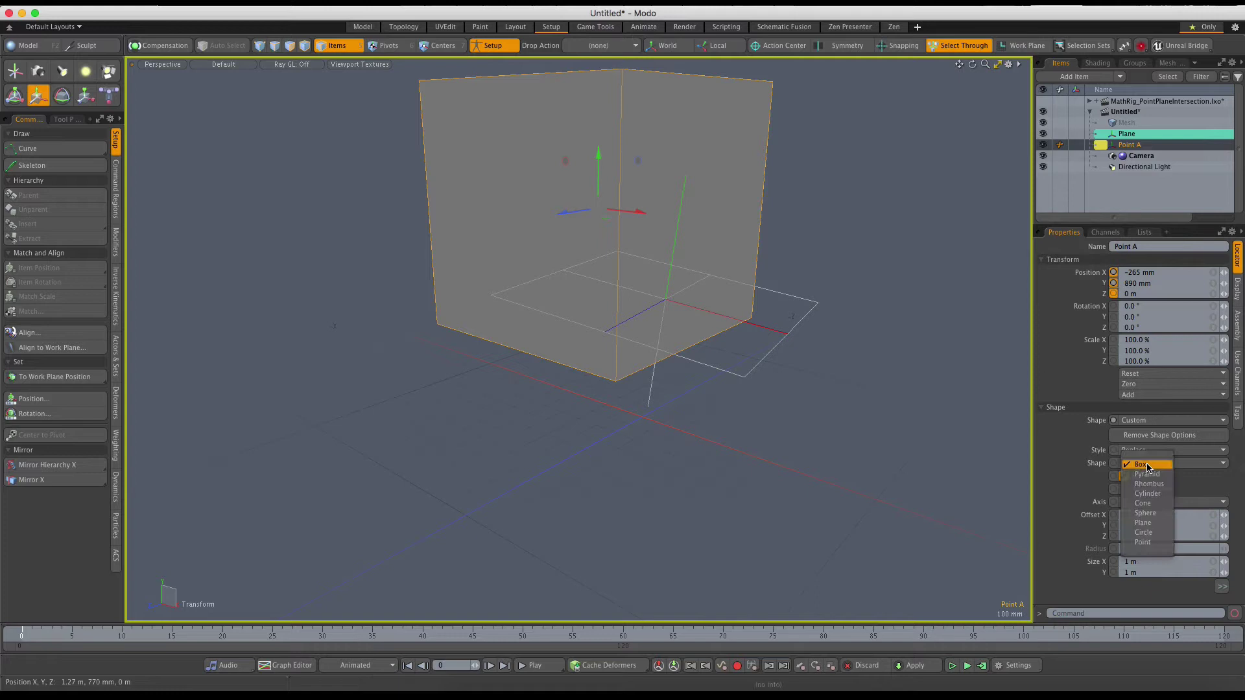
left_click(1147, 534)
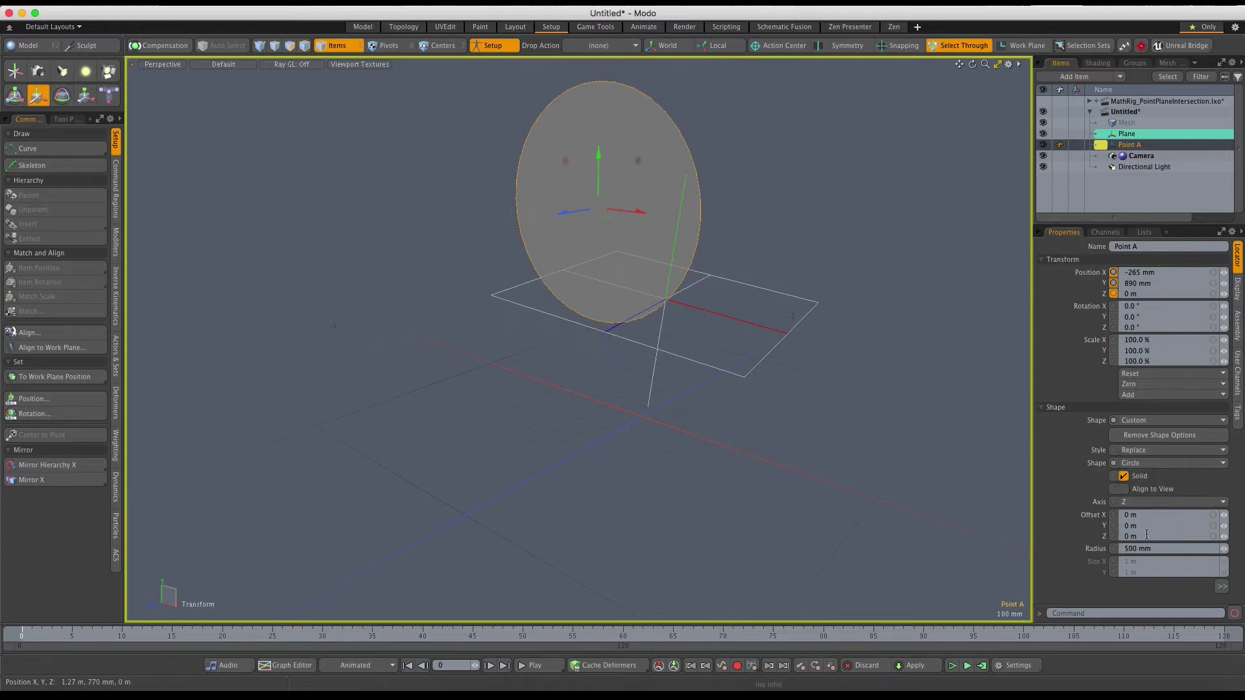
left_click(1124, 489)
left_click_drag(1224, 549, 1182, 549)
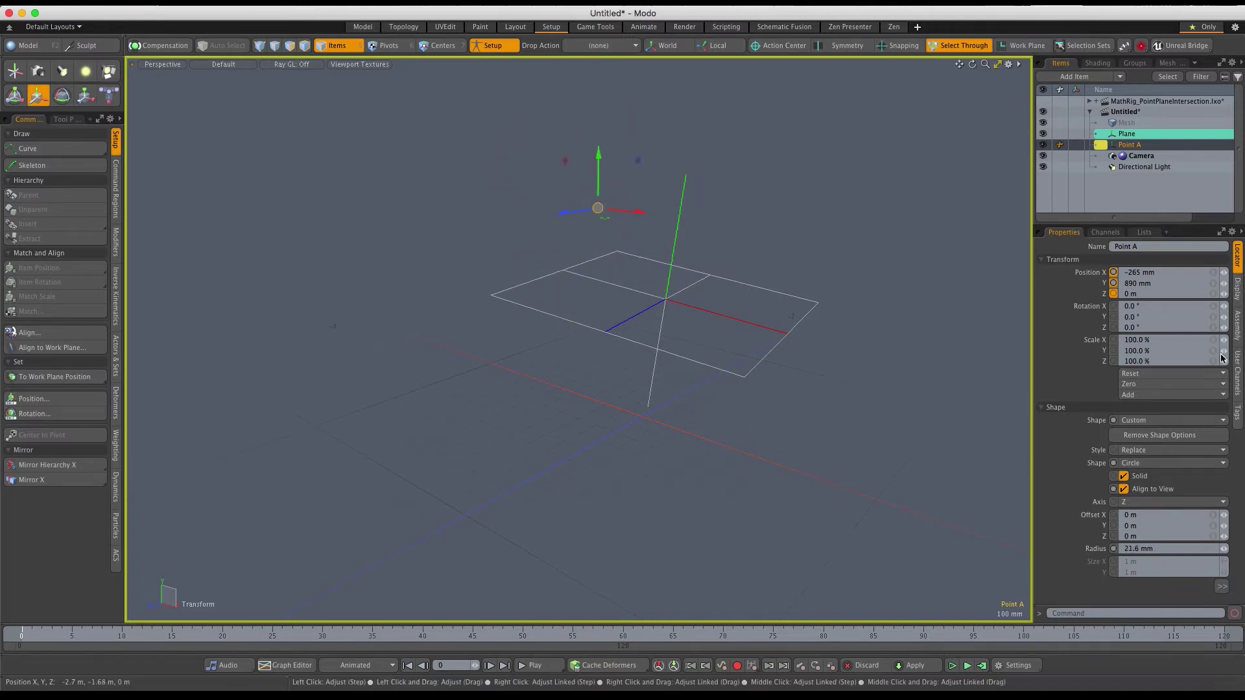
Add draw options to Point A with Wireframe and Fill both set to User
left_click(1238, 288)
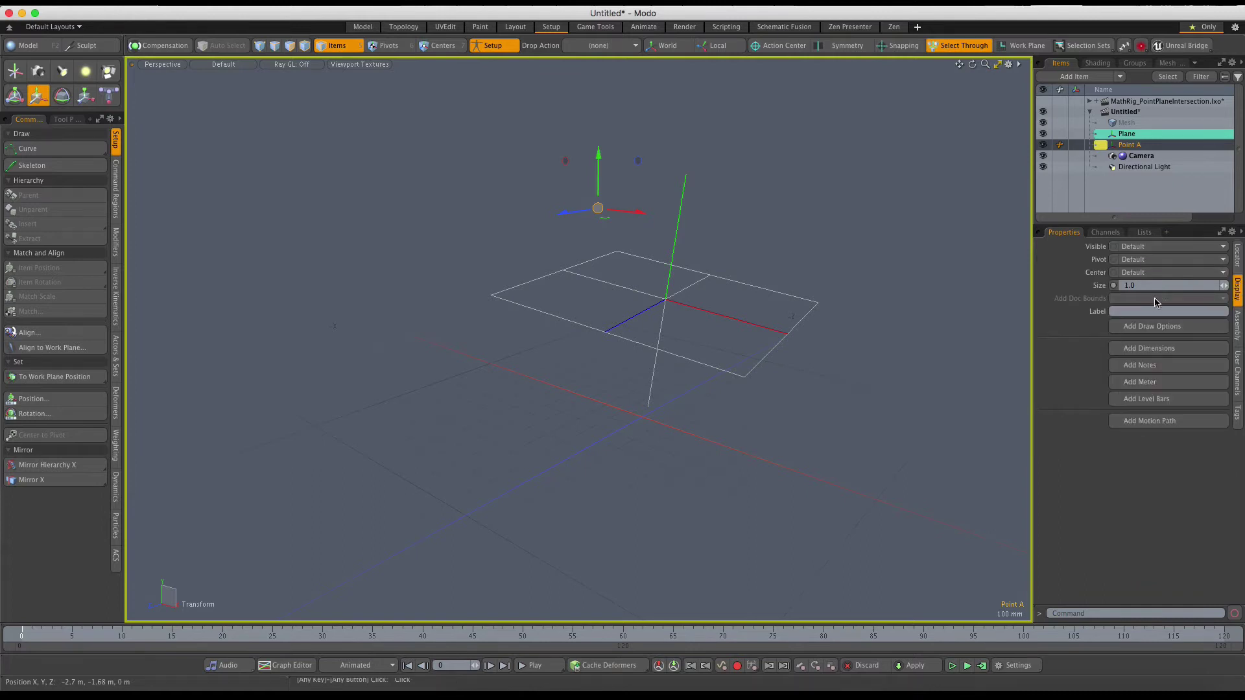
left_click(1154, 328)
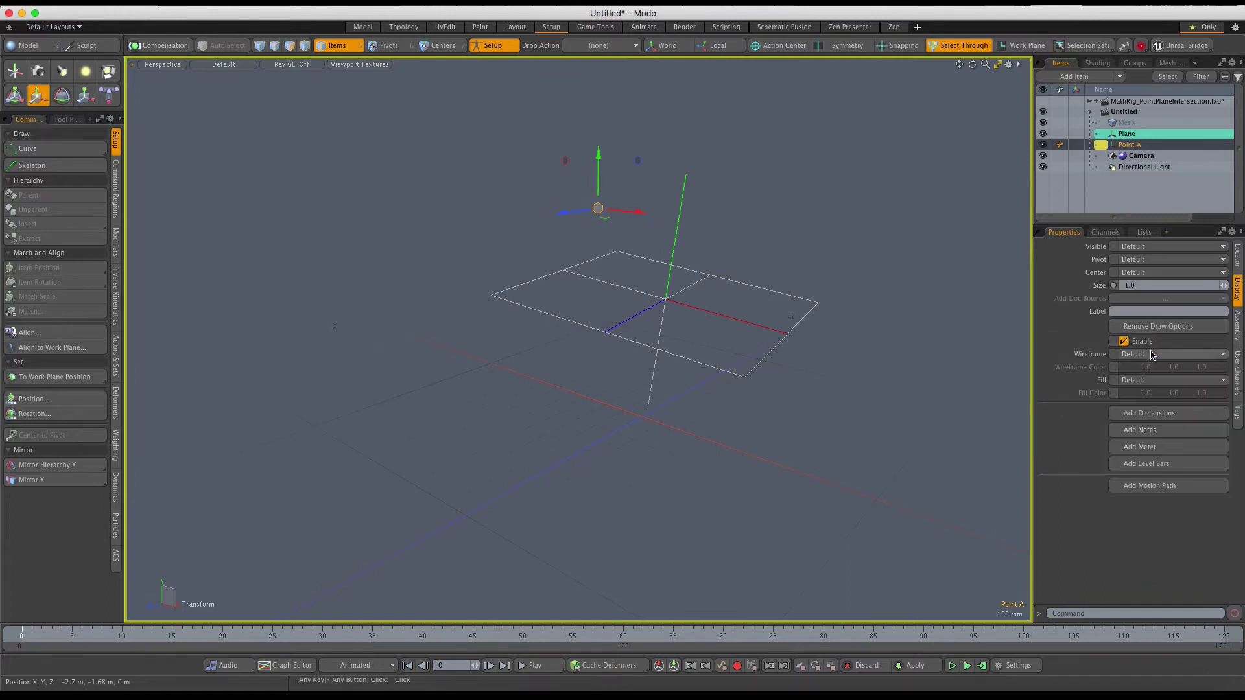
left_click(1153, 354)
left_click(1152, 367)
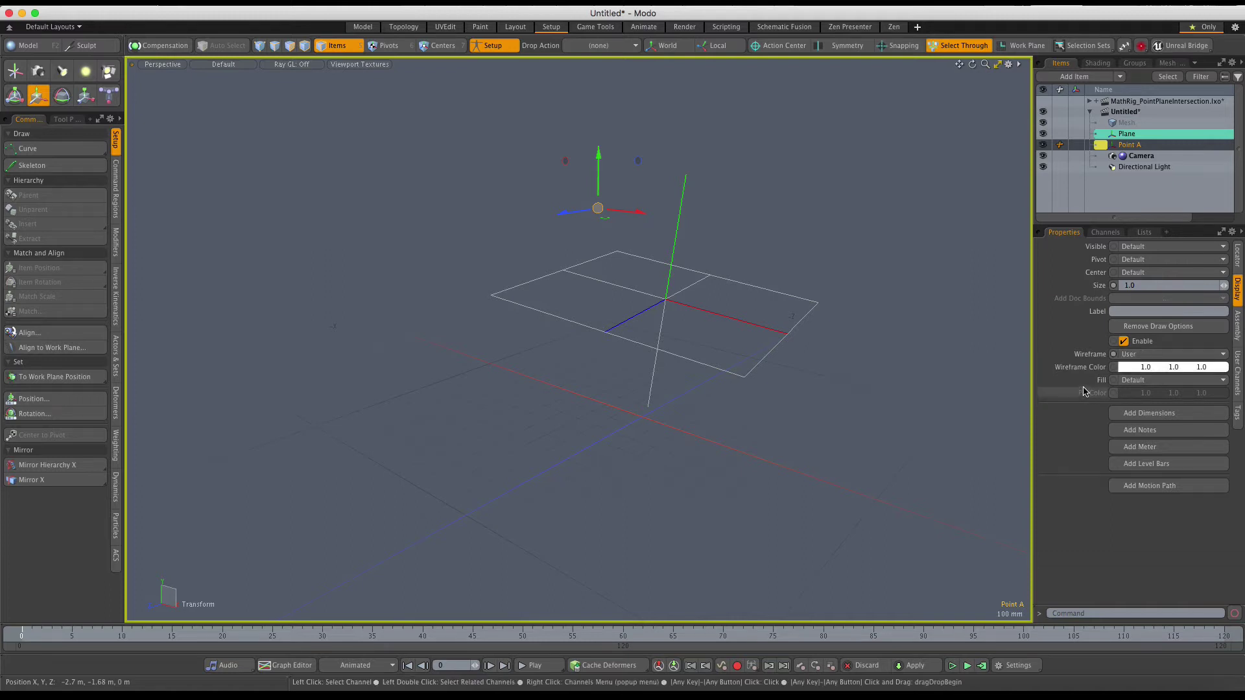
left_click(1147, 381)
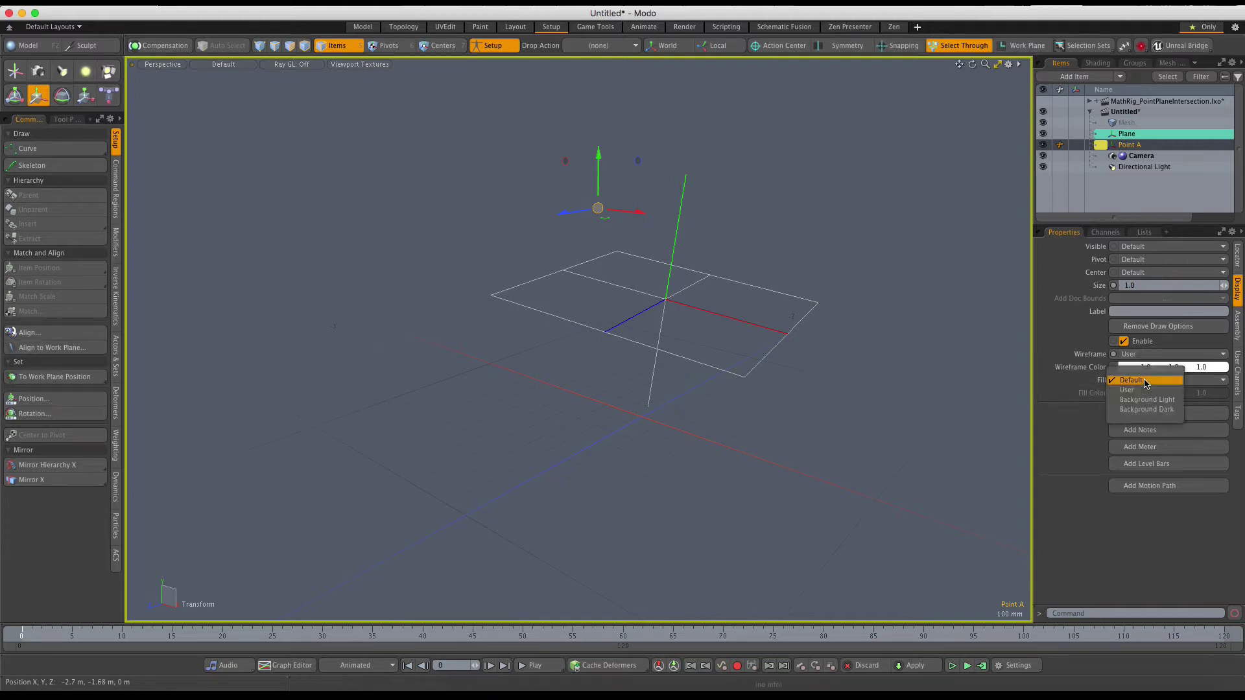
left_click(1146, 389)
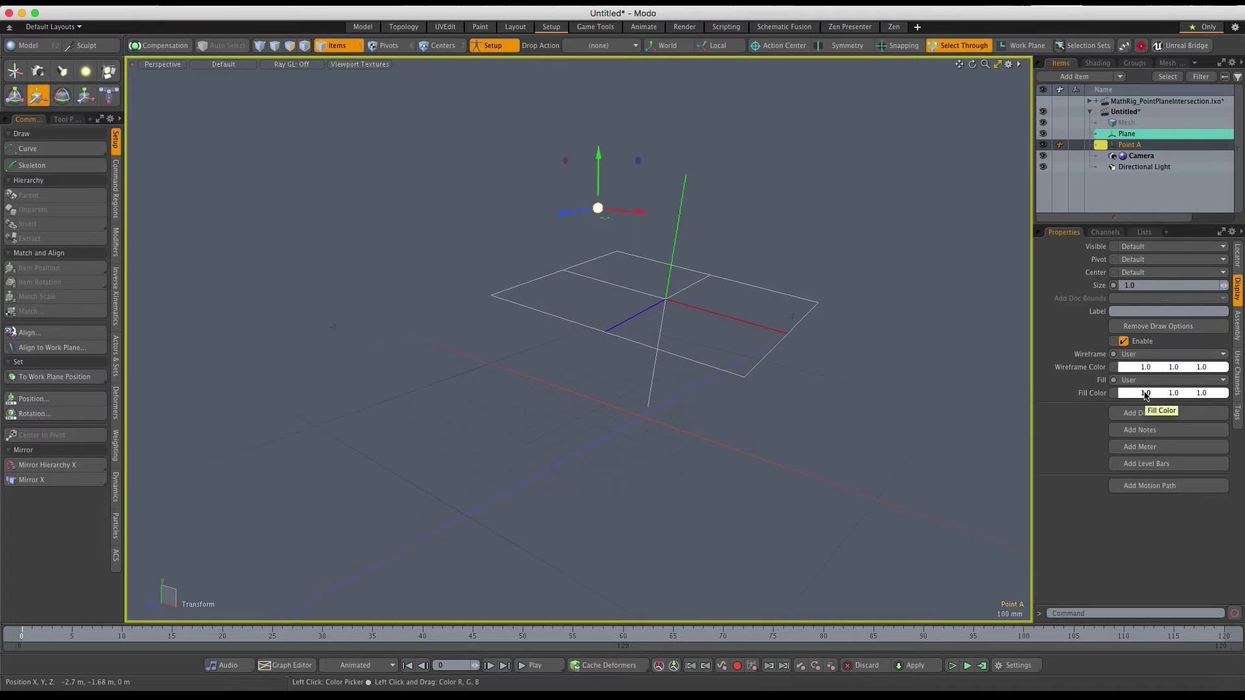
Set Point A's fill colour to pure black
left_click(1148, 398)
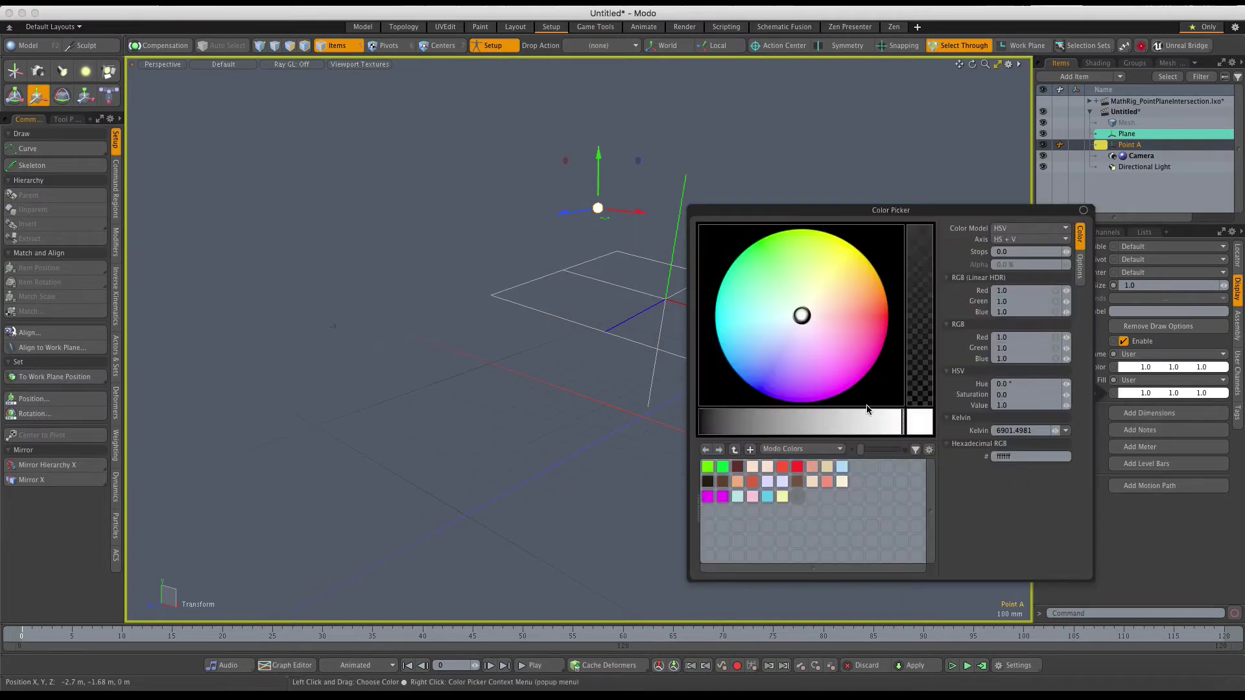
left_click(854, 425)
left_click_drag(854, 425, 591, 427)
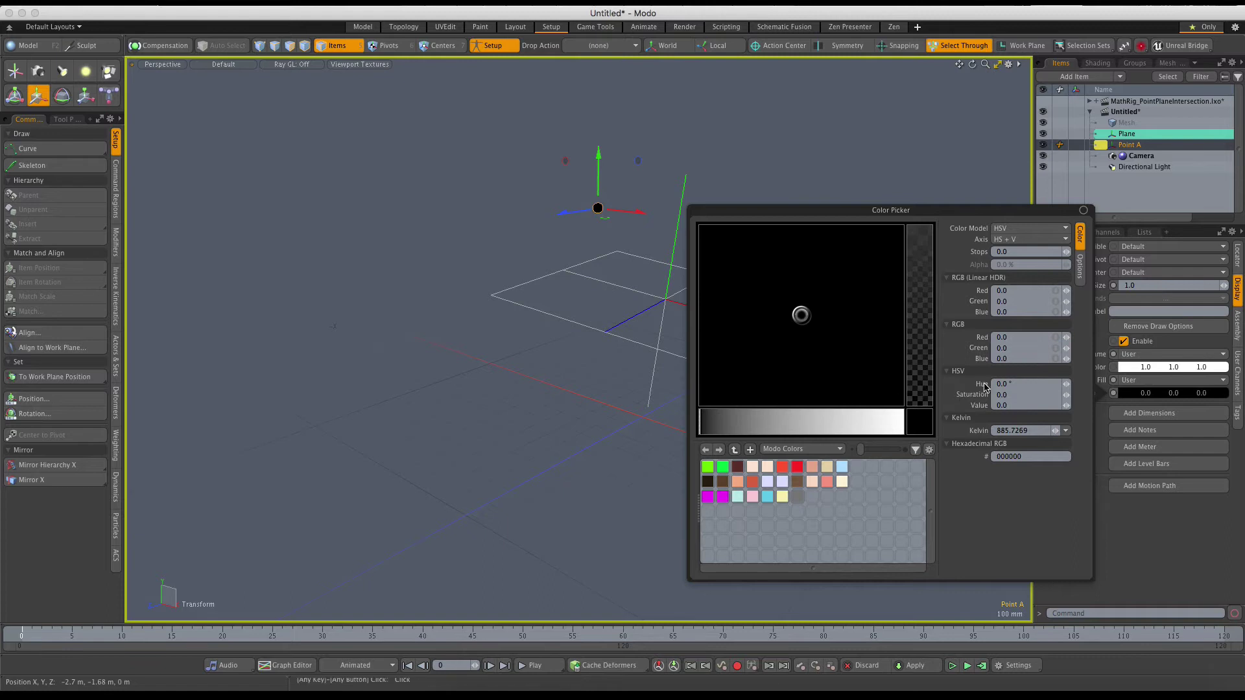
left_click(619, 405)
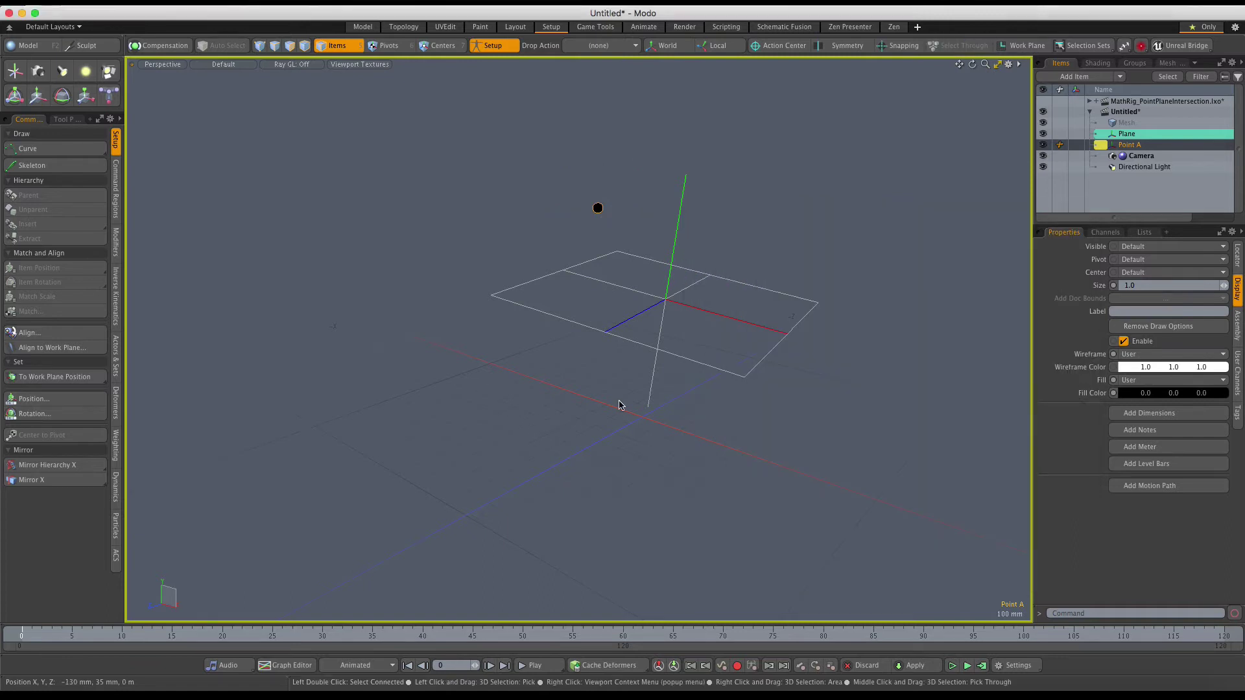
Show the schematic Workspace under the 3D view and add a Plane node
key("ctrl+space")
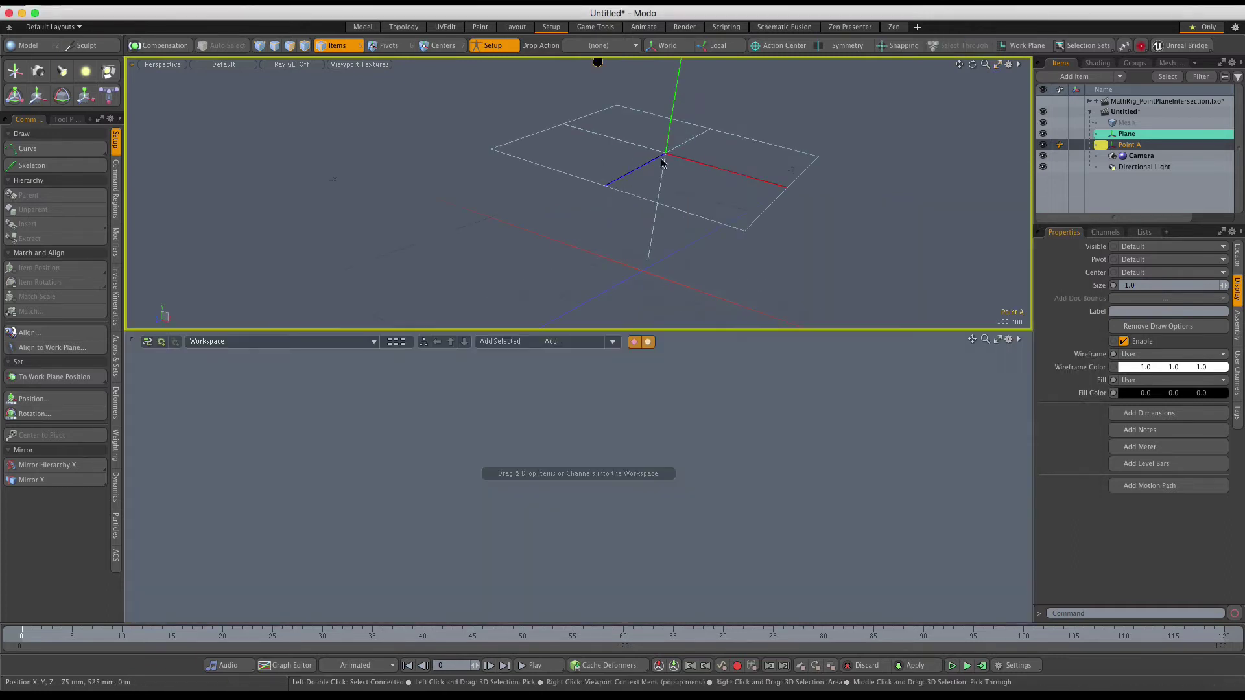
left_click(627, 203)
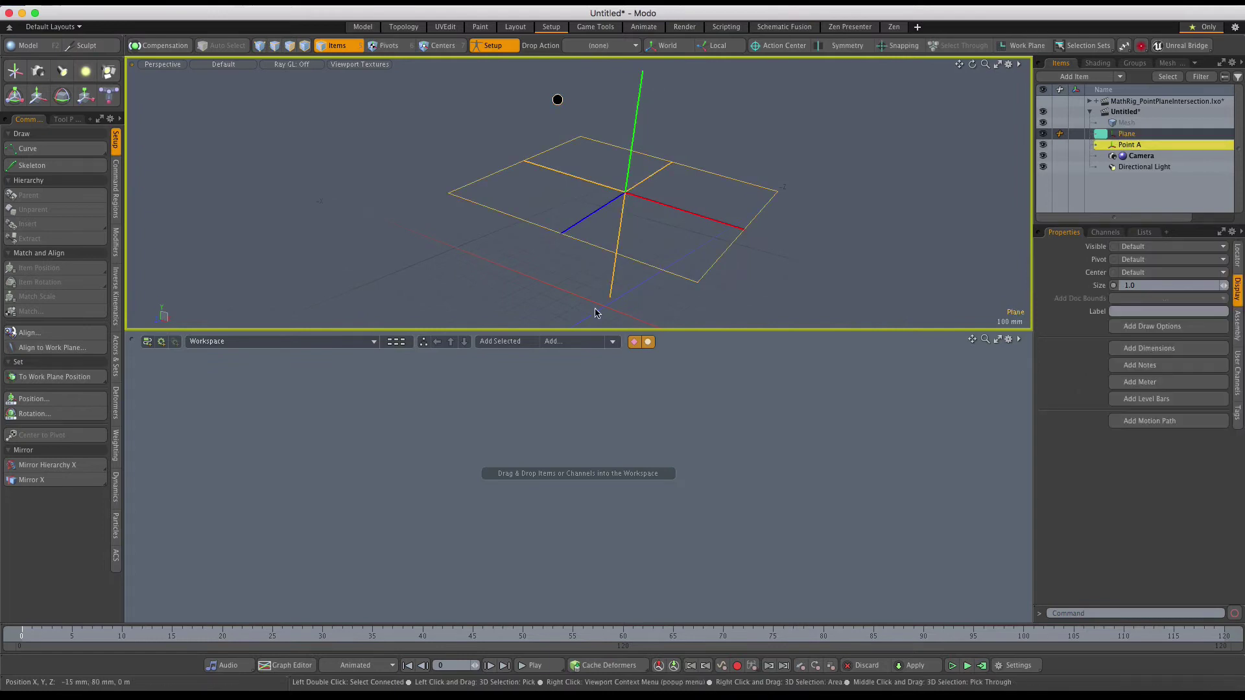
left_click(498, 343)
left_click_drag(666, 483, 419, 418)
Add a Point A node below the Plane node, then reselect Plane
left_click(558, 101)
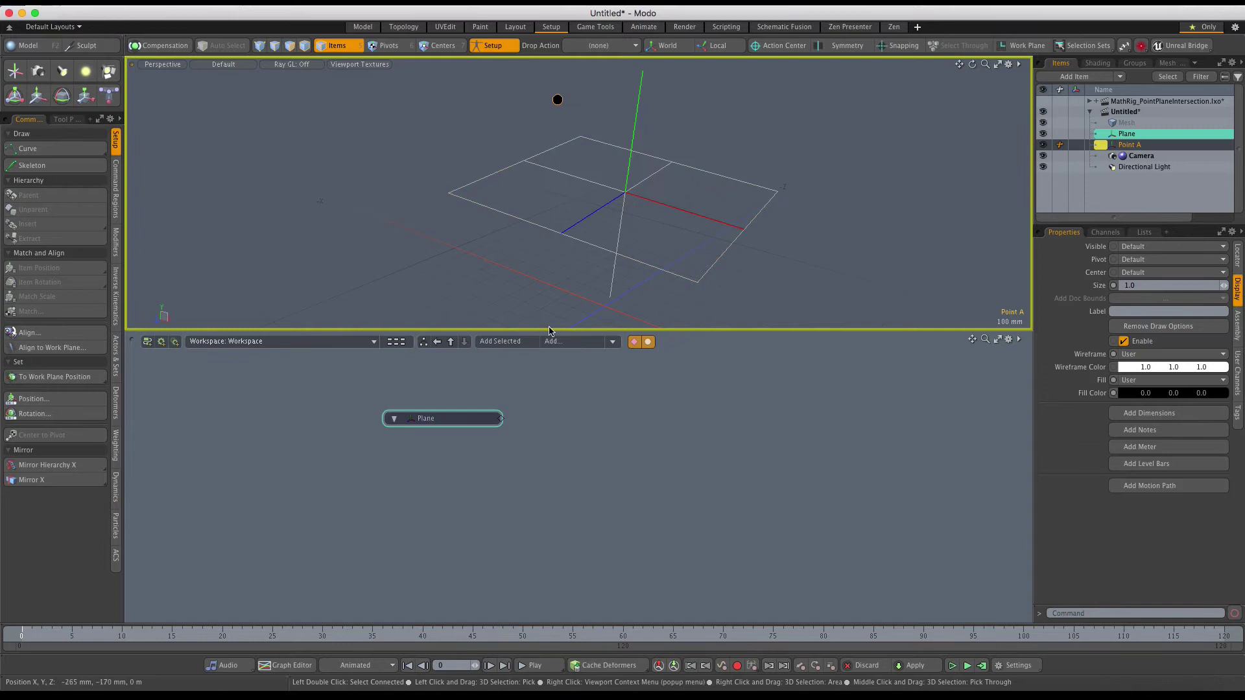
left_click(518, 344)
left_click_drag(600, 446, 431, 524)
left_click(433, 427)
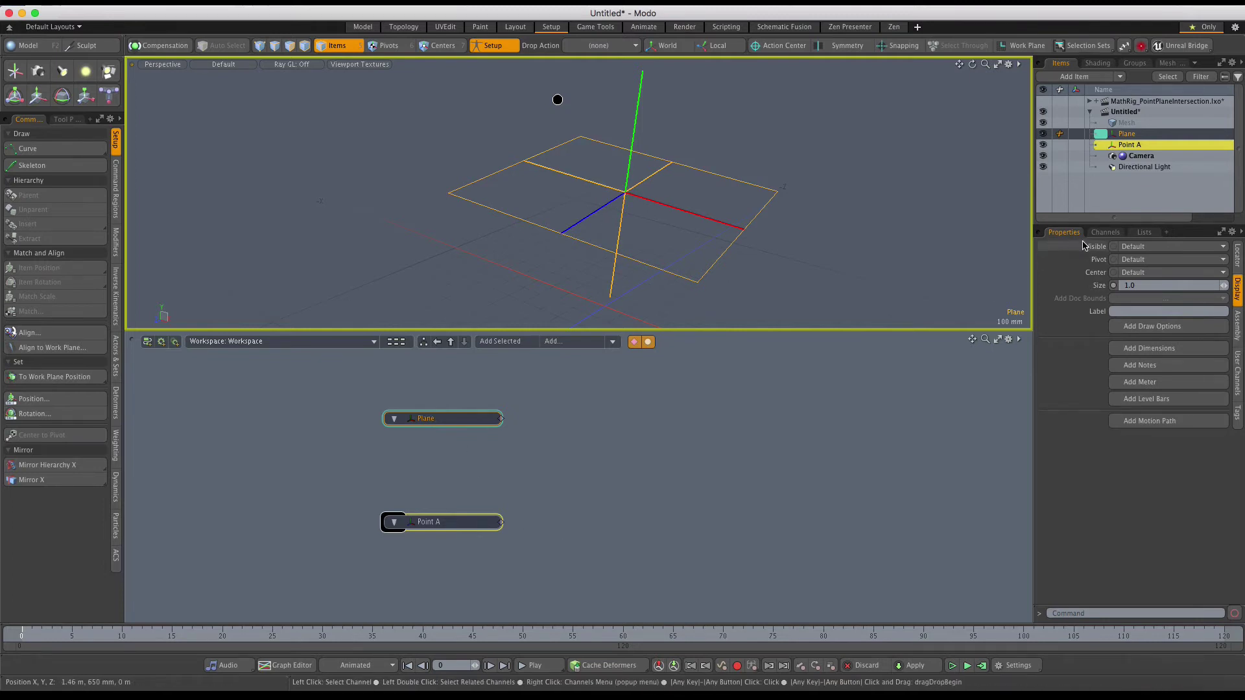
Add the Plane's World Position and World Rotation channels to its schematic node
left_click(1106, 233)
left_click_drag(1096, 477, 431, 443)
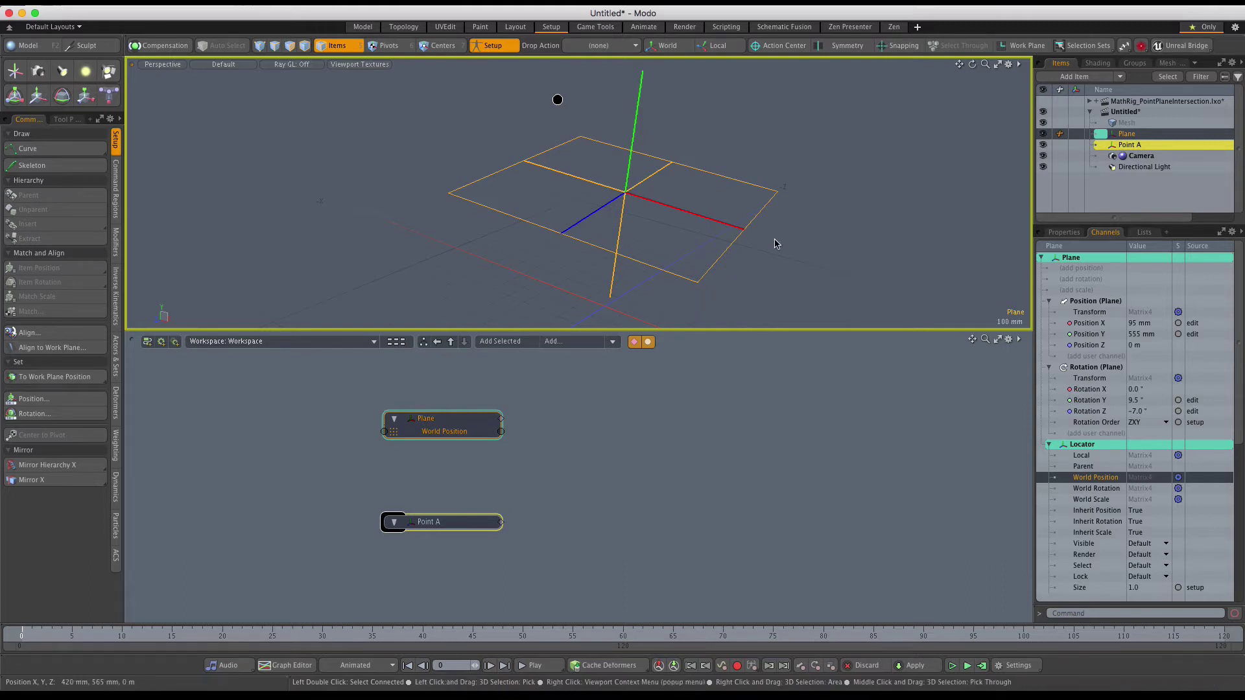
left_click(1106, 491)
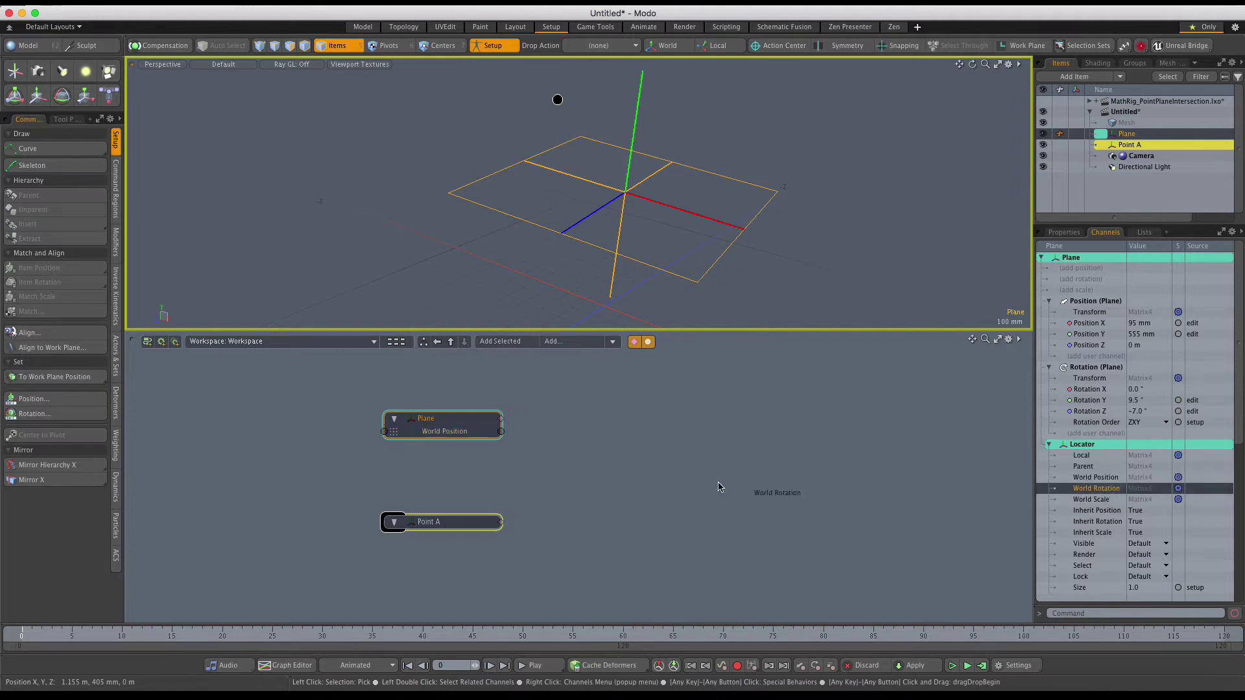
left_click_drag(664, 487, 431, 477)
Add Point A's World Position channel to its node, then check the Plane's channels
left_click(432, 519)
left_click(1093, 401)
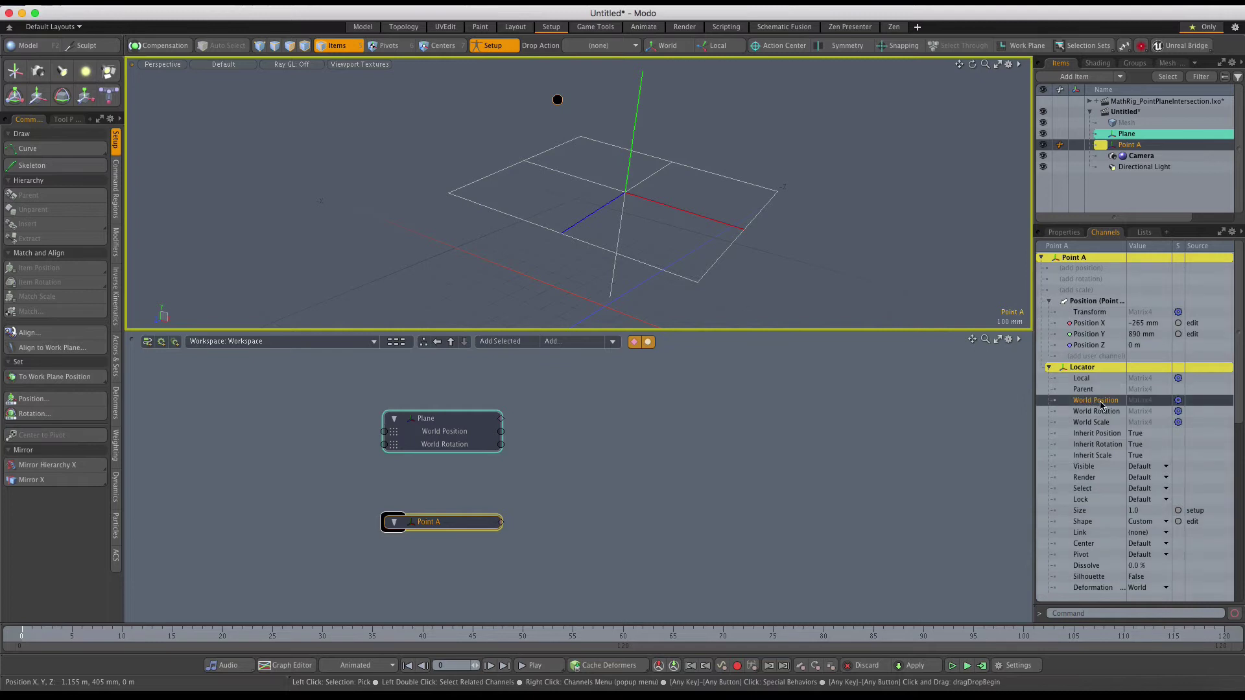
left_click_drag(1101, 403, 456, 550)
left_click(499, 476)
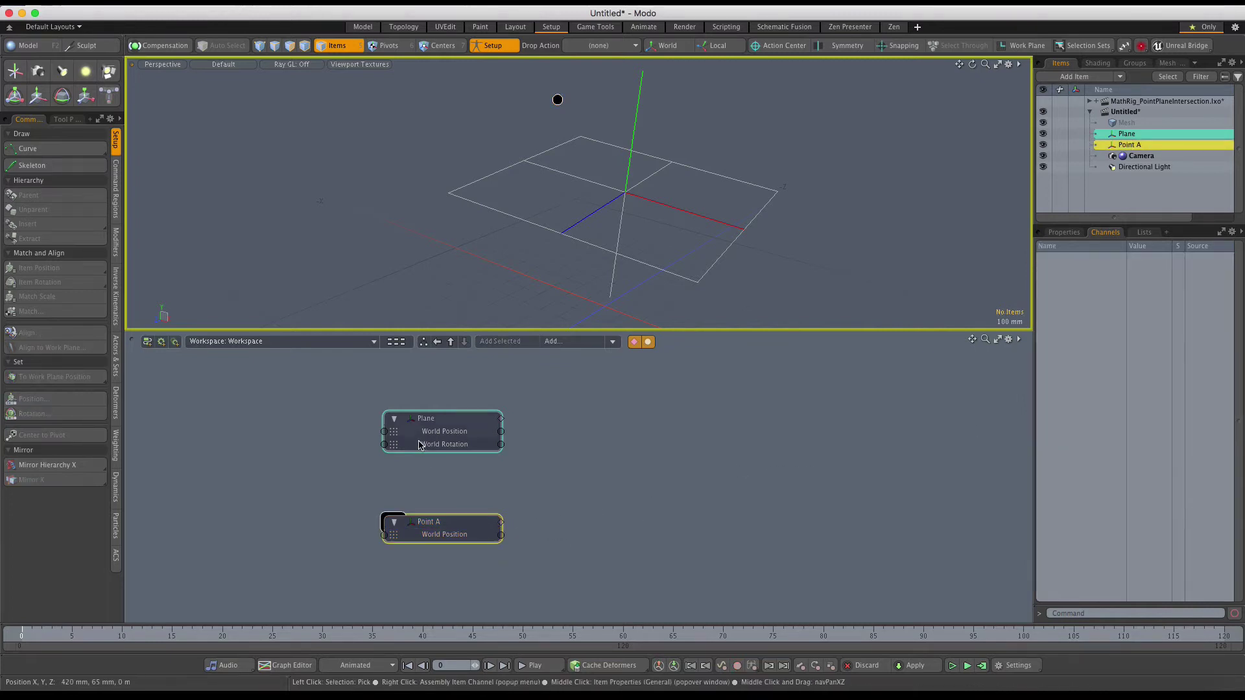
left_click(445, 437)
left_click(448, 446)
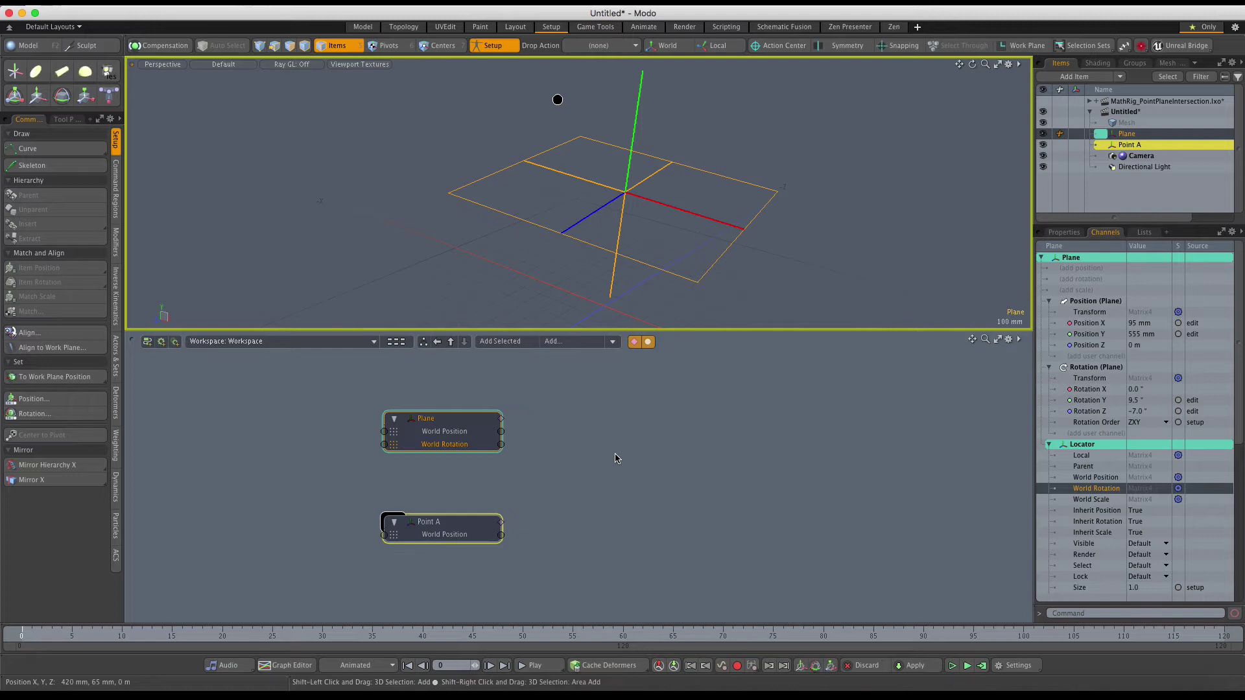
Add a Matrix Vector node to the schematic, found by searching 'matrix ve'
left_click(579, 364)
left_click(564, 342)
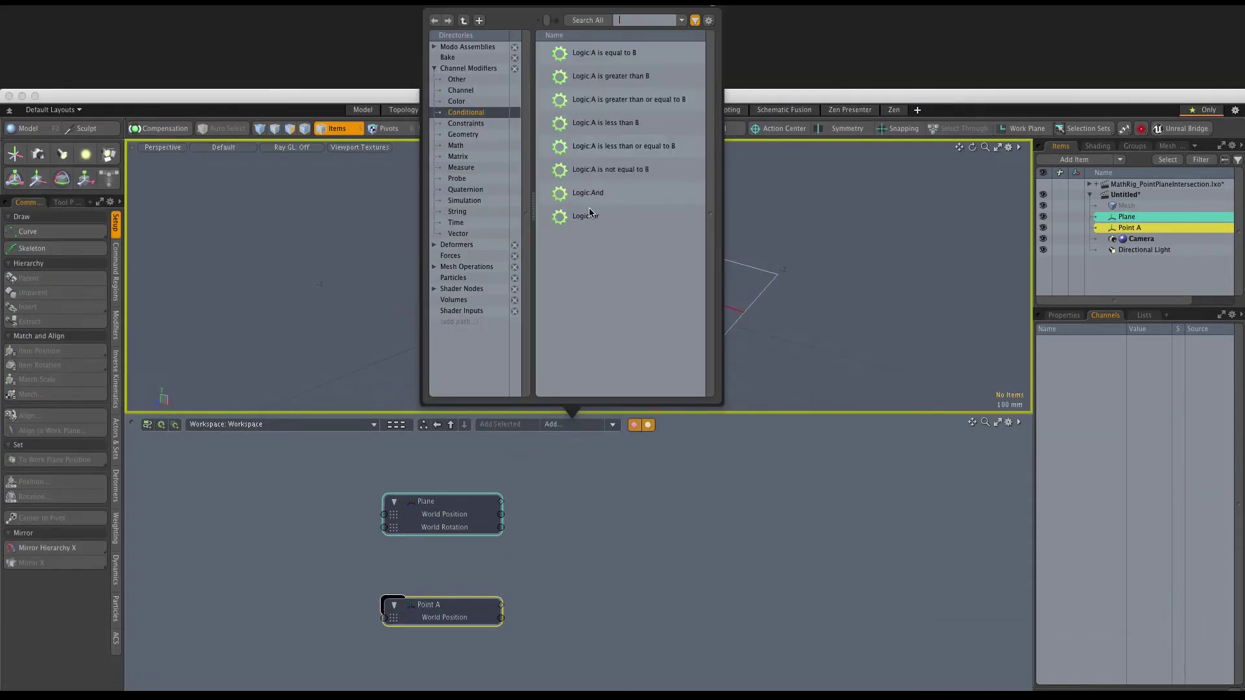
type("matrix ve")
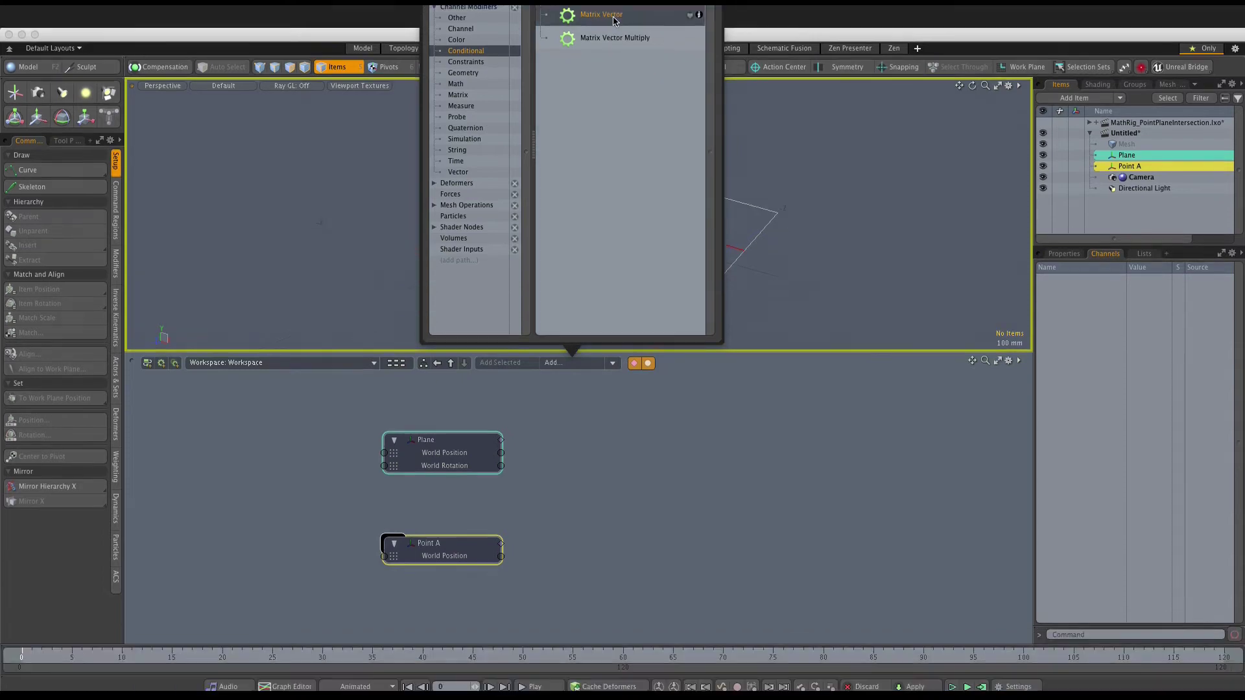
left_click_drag(611, 76, 696, 627)
left_click_drag(696, 543, 668, 410)
Duplicate the Matrix Vector node twice to make three
left_click(668, 410)
key("ctrl+d")
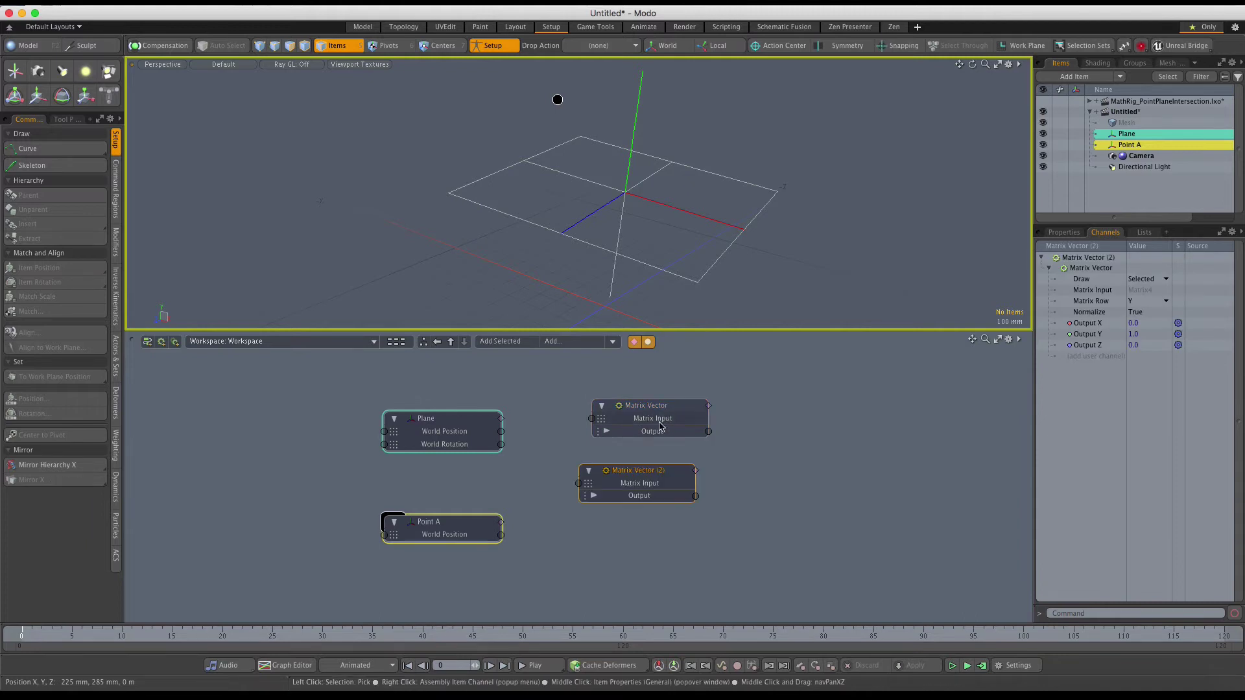
left_click_drag(657, 479, 649, 524)
key("ctrl+d")
Rename the top Matrix Vector node to 'Point P World Position'
left_click(656, 406)
left_click(657, 406)
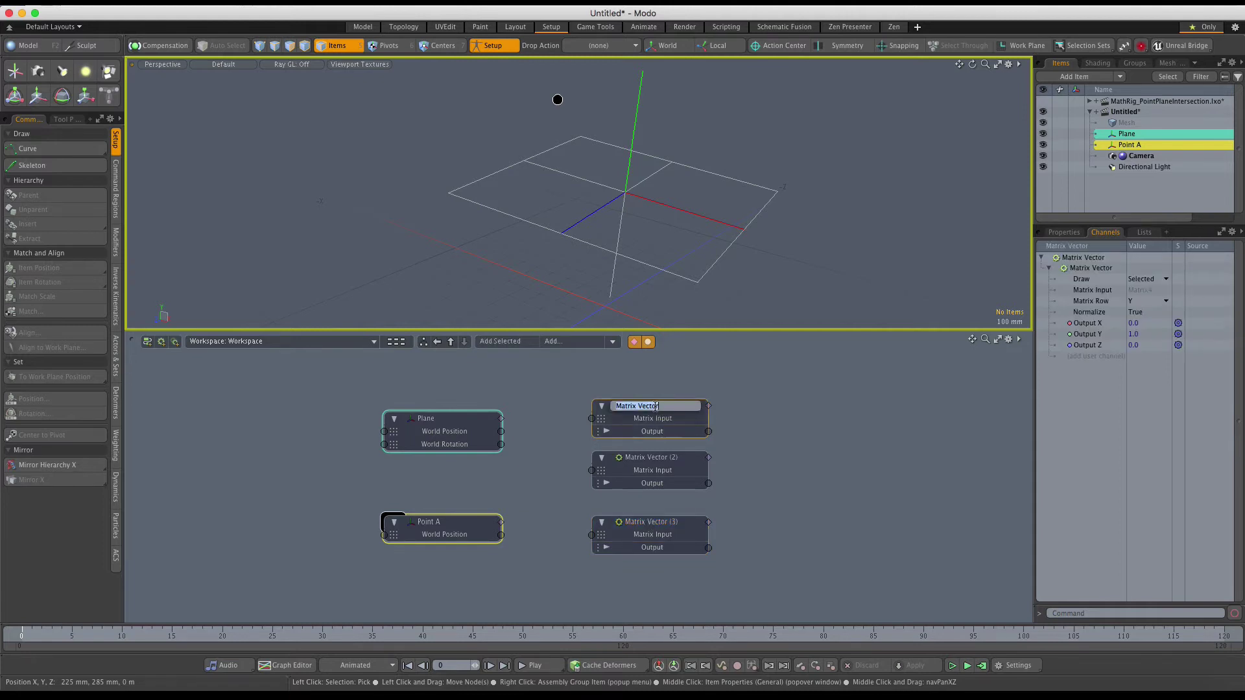
type("Point P World Position")
key("Return")
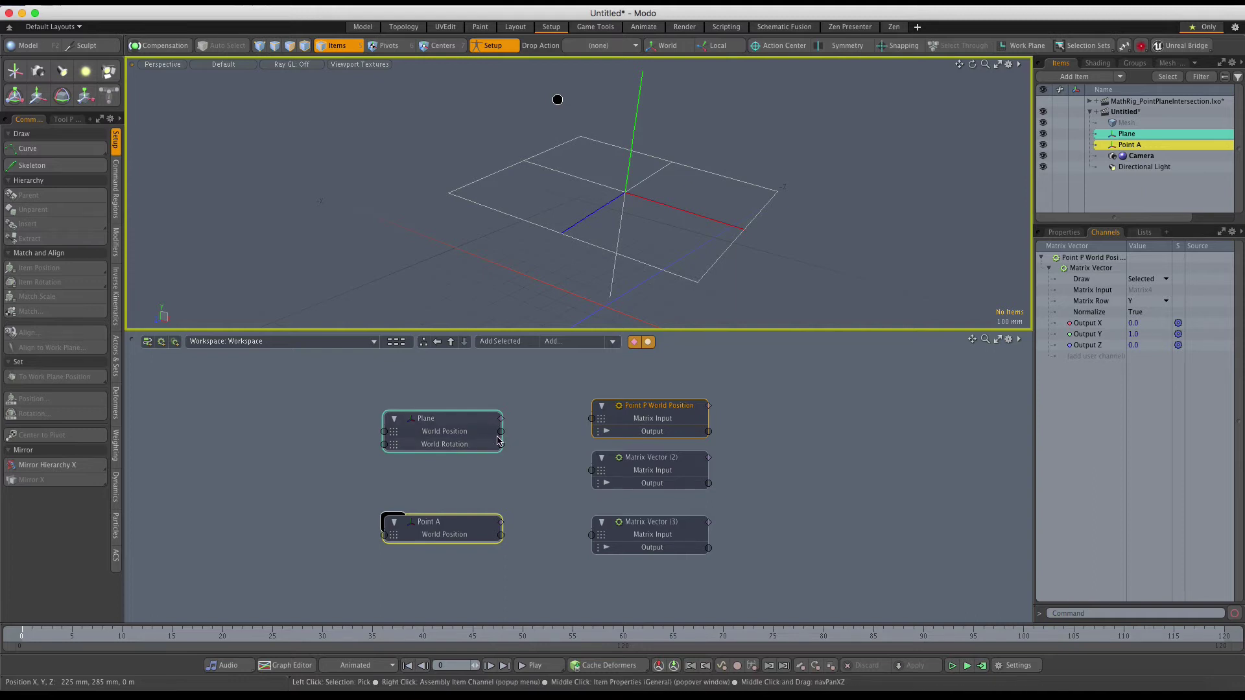
Feed the Plane's World Position into its Matrix Input and set Matrix Row to Translation
left_click_drag(501, 432, 591, 418)
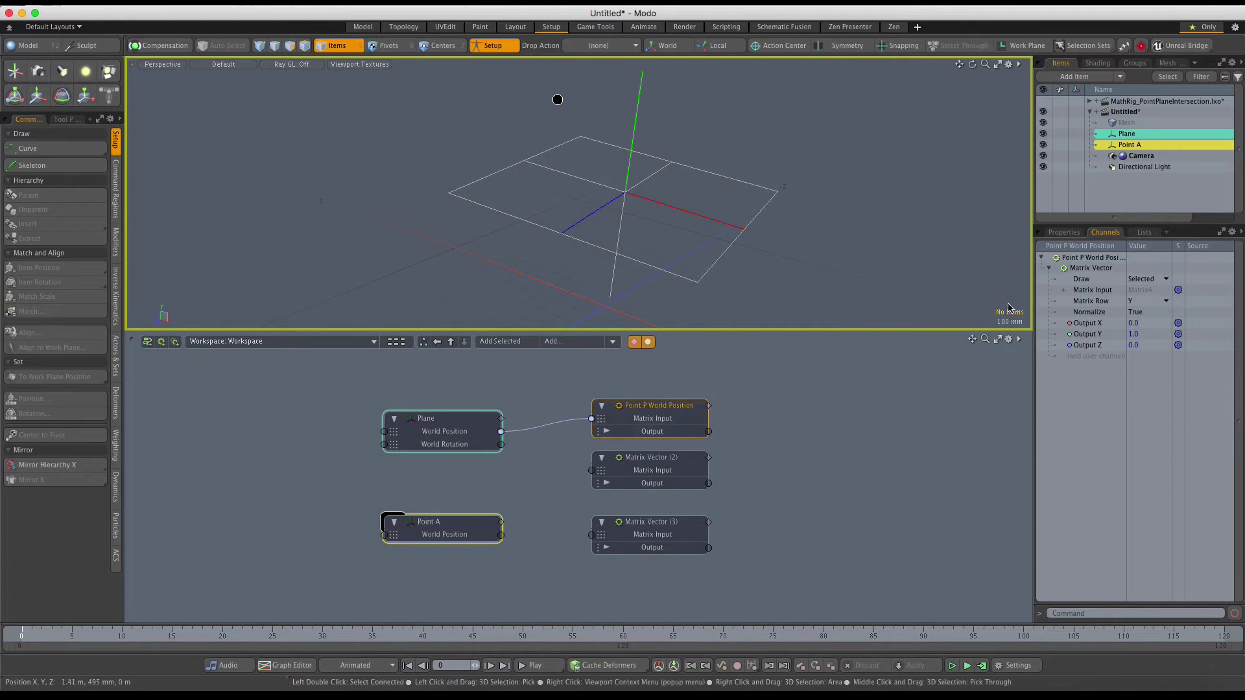
left_click(1143, 302)
left_click(1145, 323)
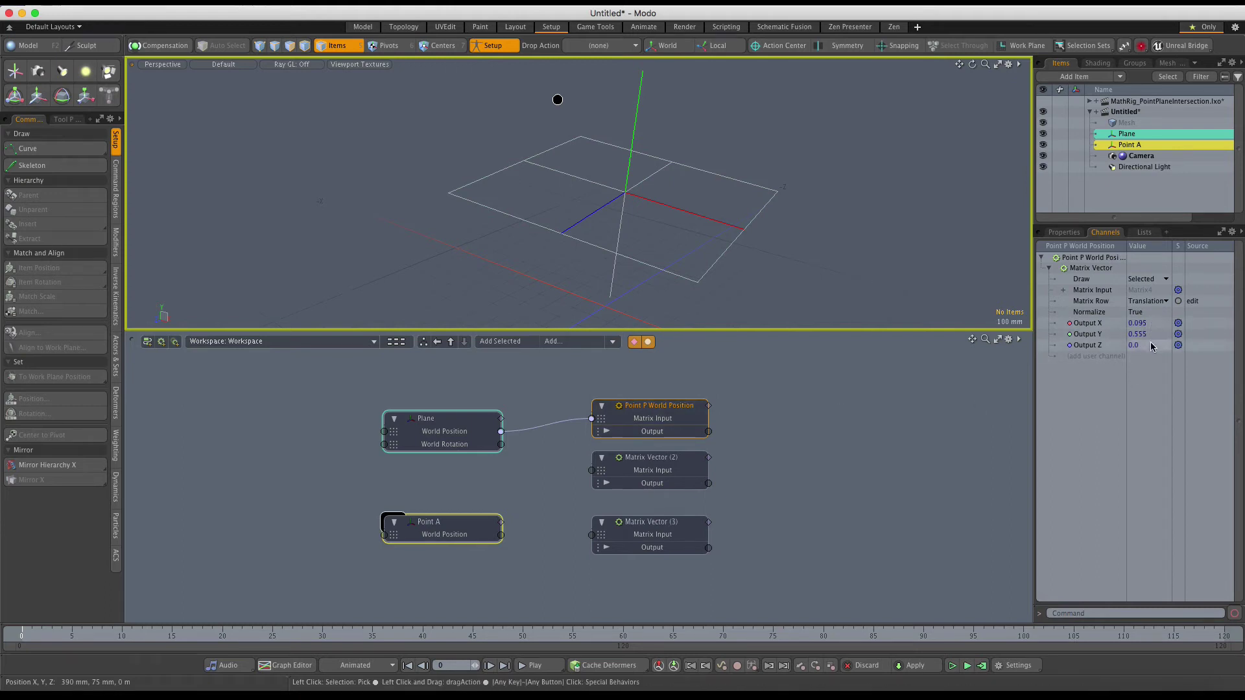
Connect Point A's World Position to the Matrix Vector (3) node's input
left_click(728, 376)
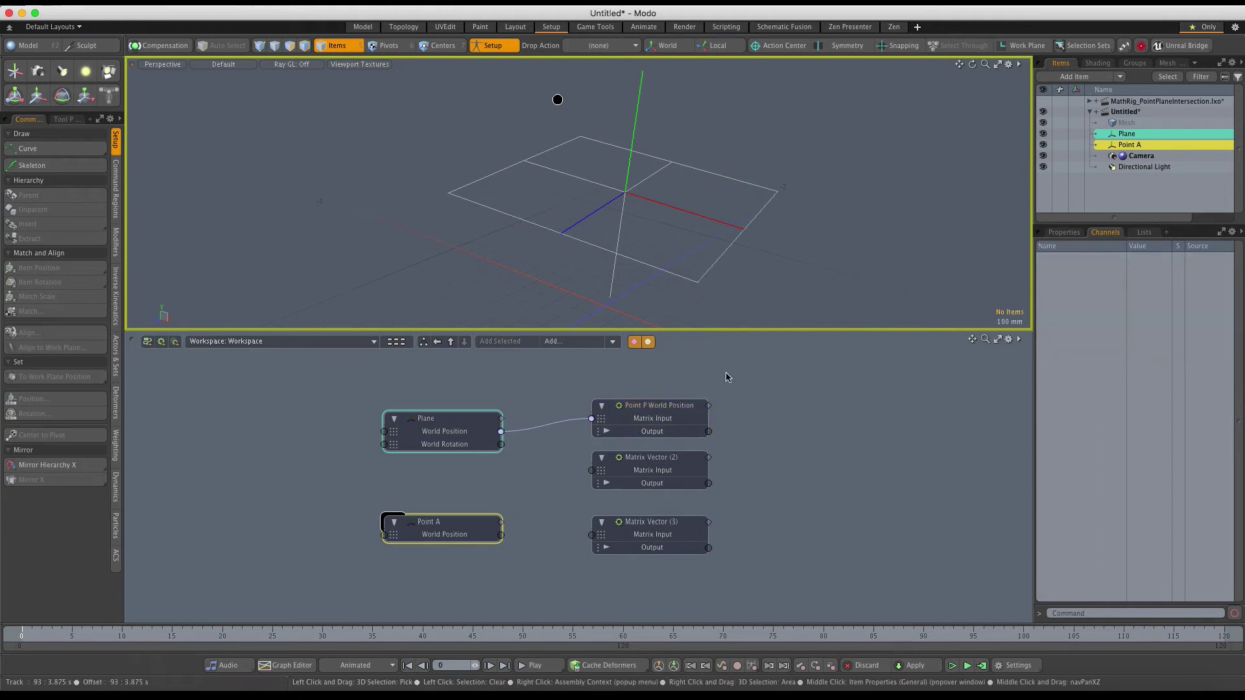
left_click(666, 520)
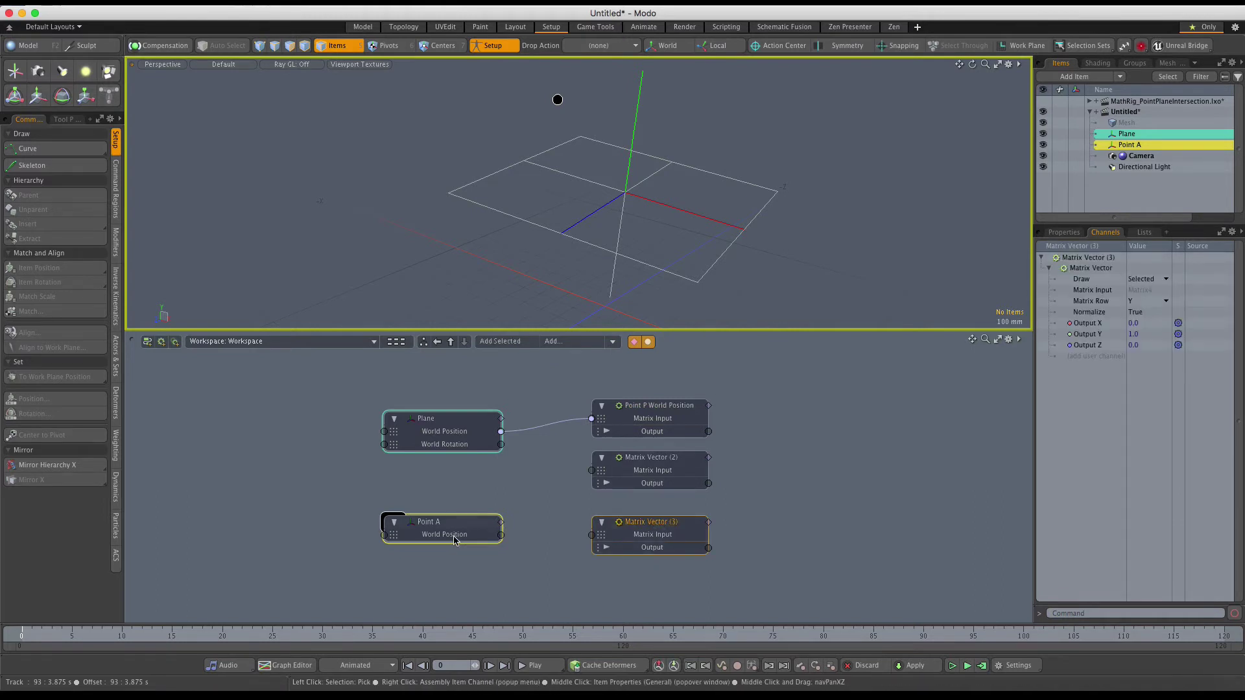
left_click_drag(501, 534, 592, 536)
Rename Matrix Vector (3) to 'Point A World Position' and set its Matrix Row to Translation
double_click(659, 523)
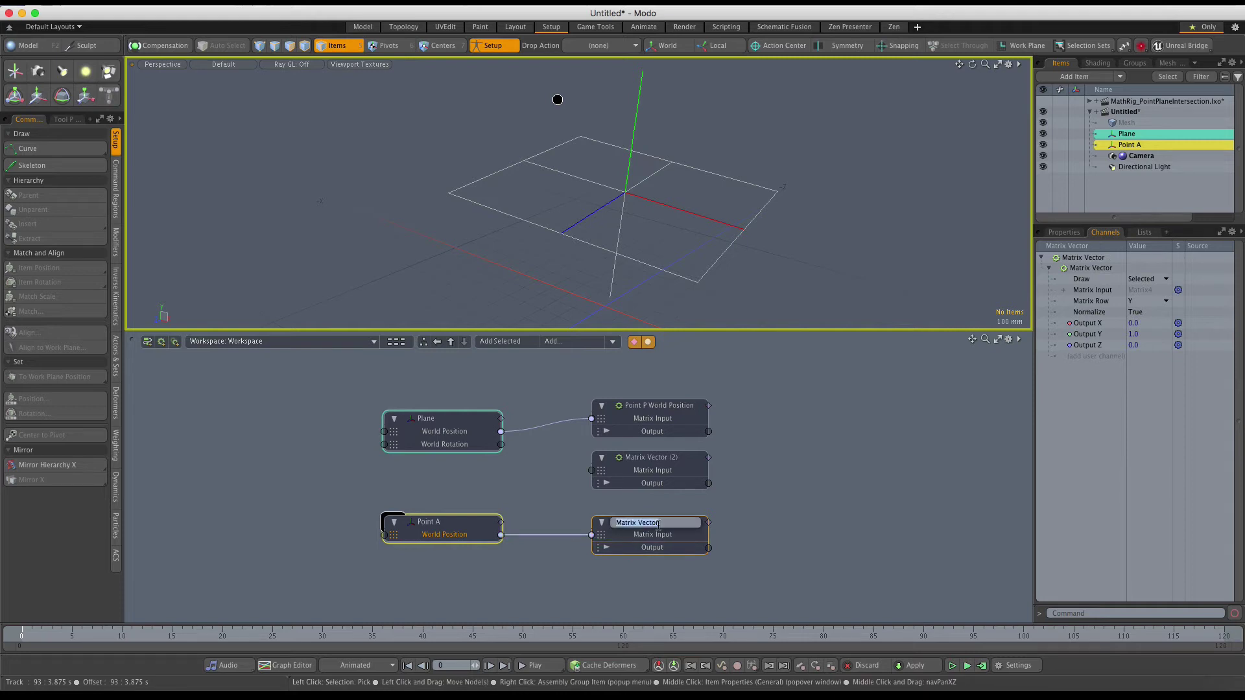
type("Point A World Position")
key("Return")
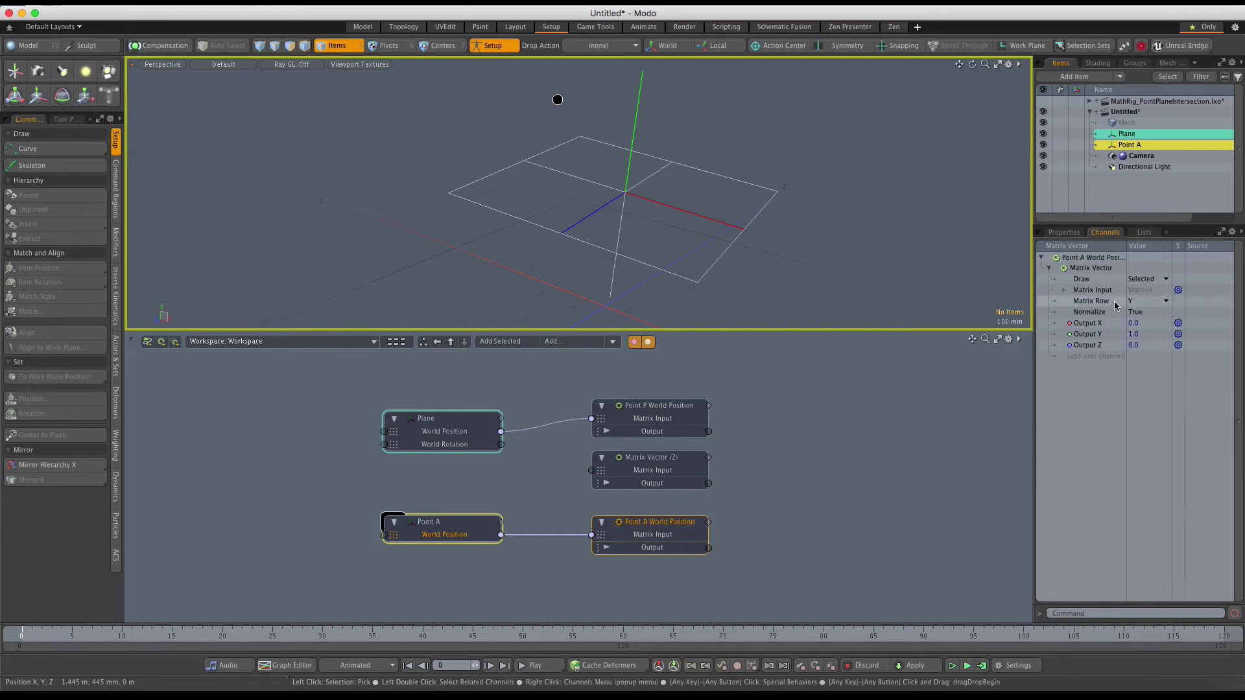
left_click(1139, 302)
left_click(1141, 323)
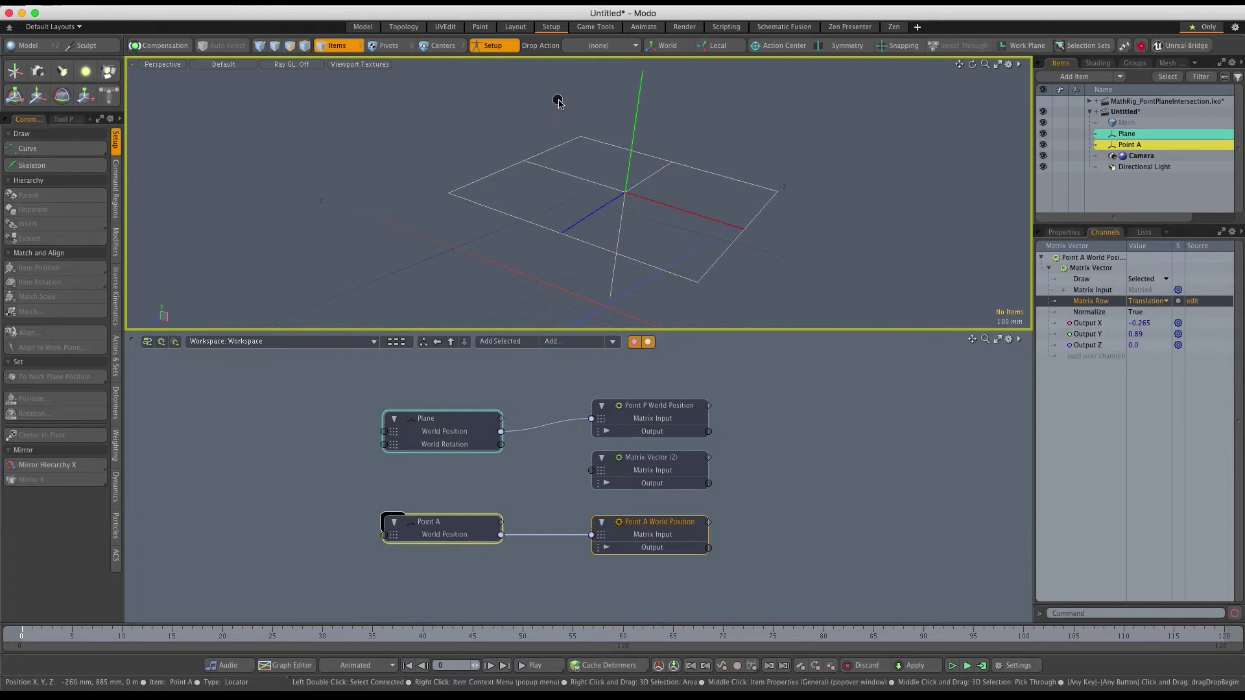
left_click(550, 387)
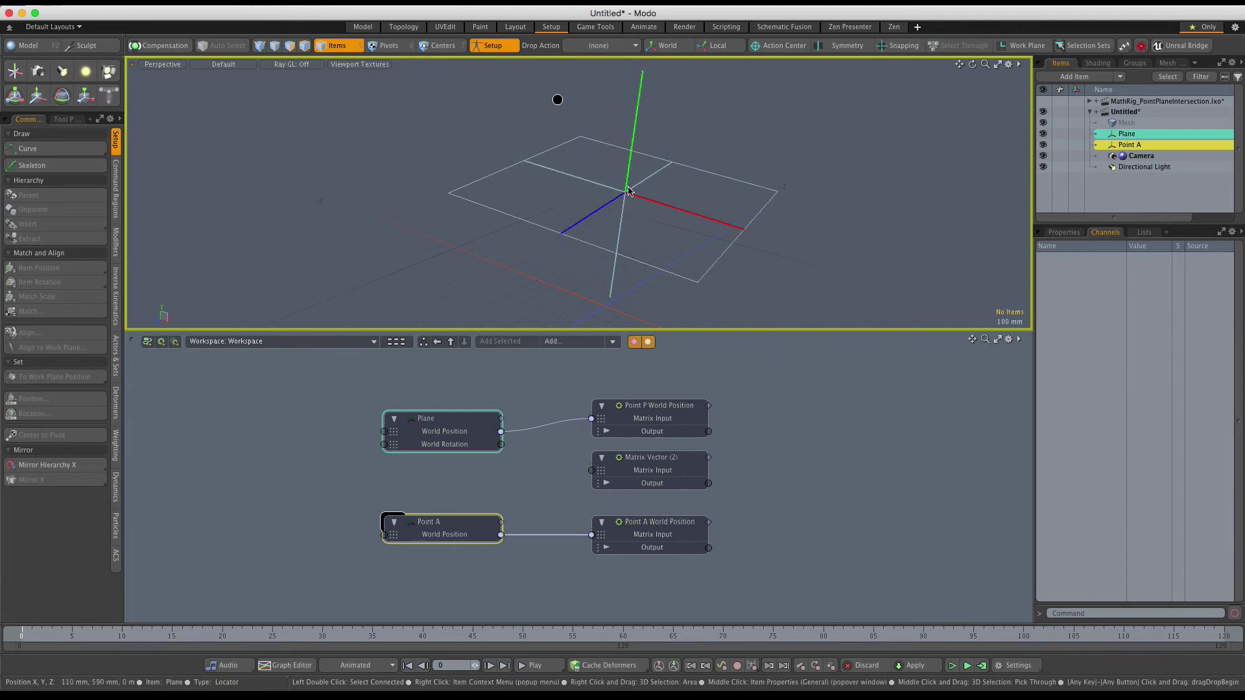
Wire the Plane's World Rotation into the second Matrix Vector node
left_click(459, 418)
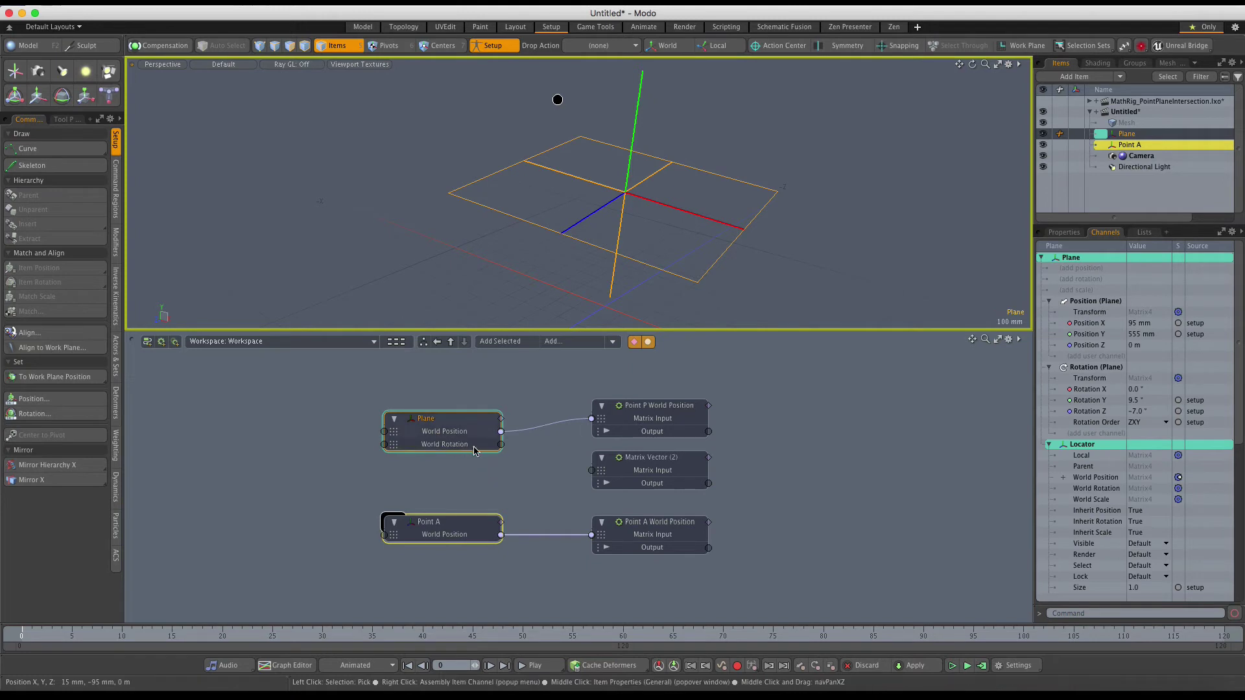
left_click_drag(501, 444, 639, 471)
left_click(652, 463)
Name the node 'Plane Normal N' and keep its Matrix Row on Y
double_click(650, 460)
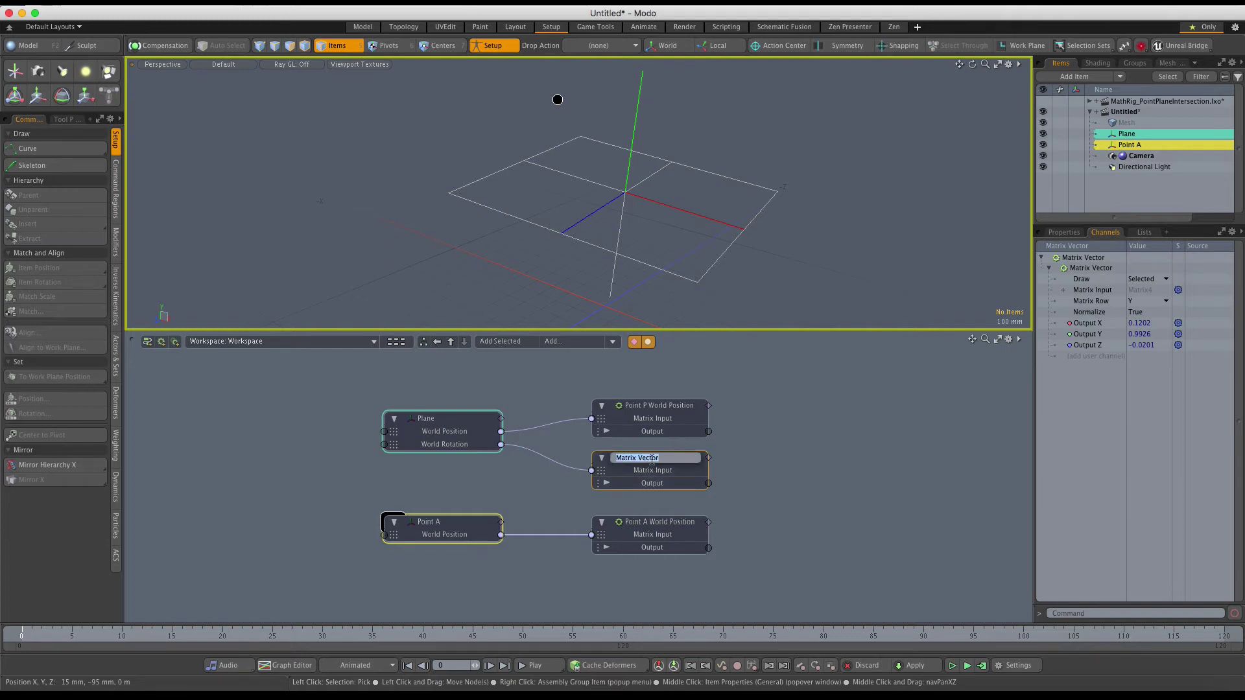
type("Plane Normal N")
key("Return")
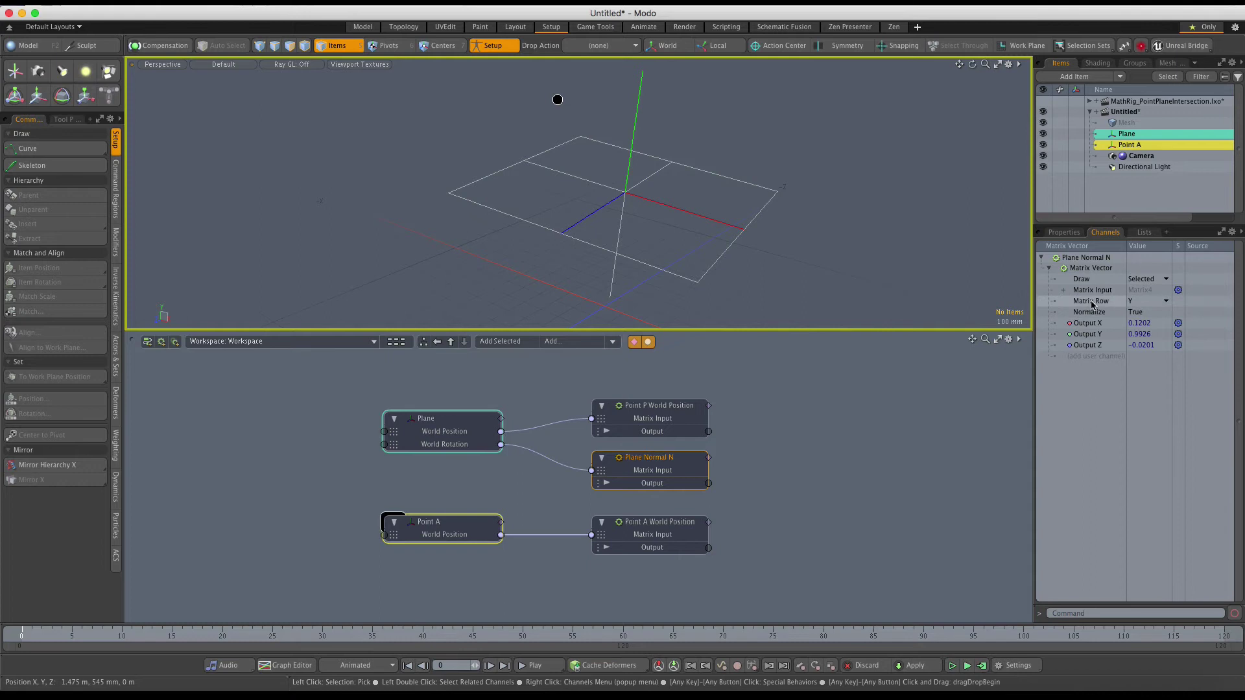
left_click(1145, 302)
left_click(1137, 303)
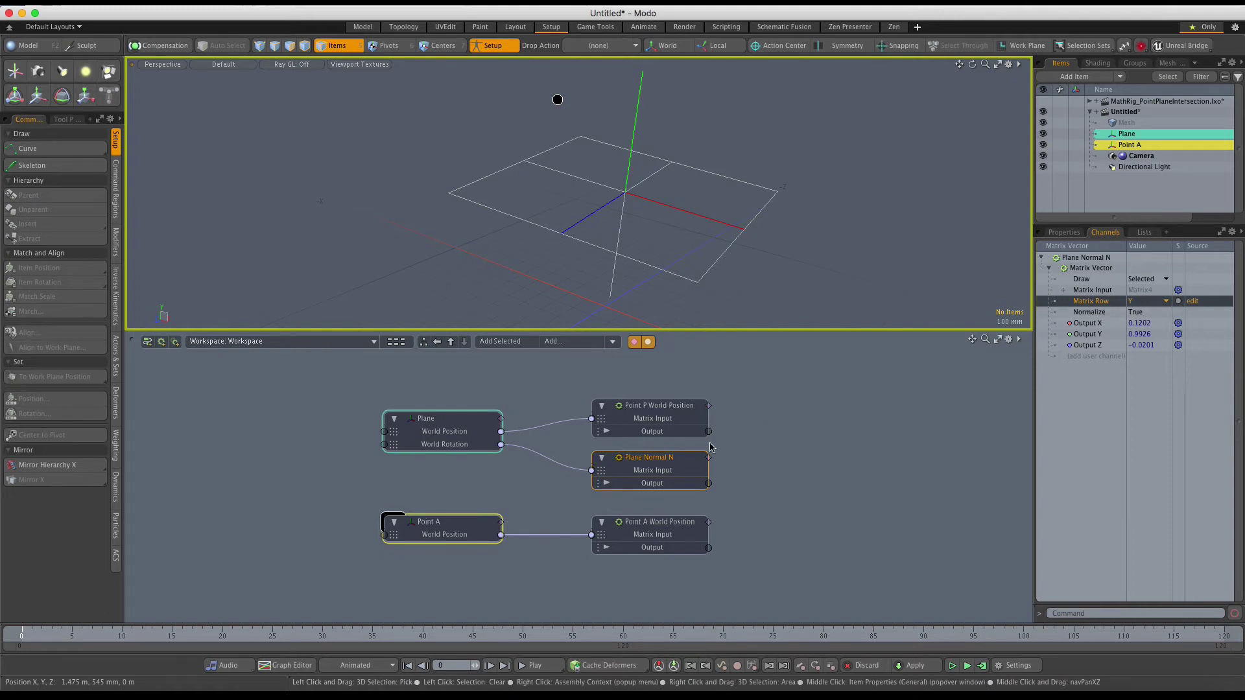
left_click(742, 461)
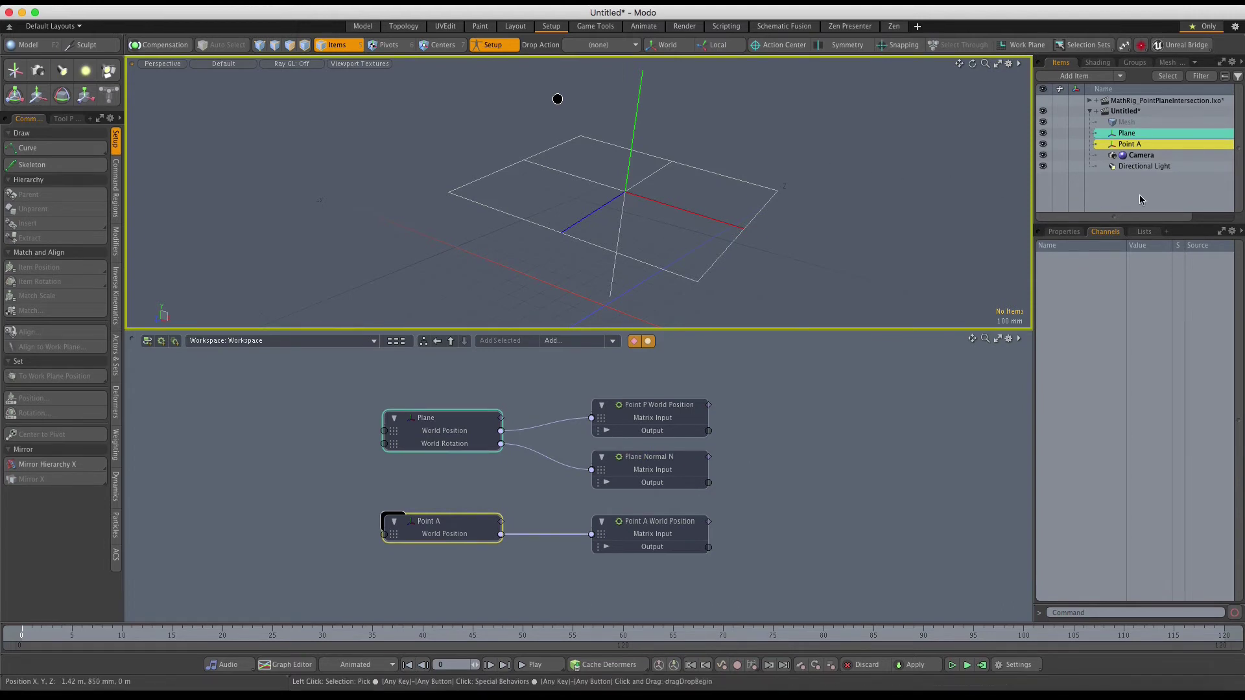
Add two locators named 'Helper Origin' and 'Helper N'
key("ctrl+shift+l")
double_click(1130, 181)
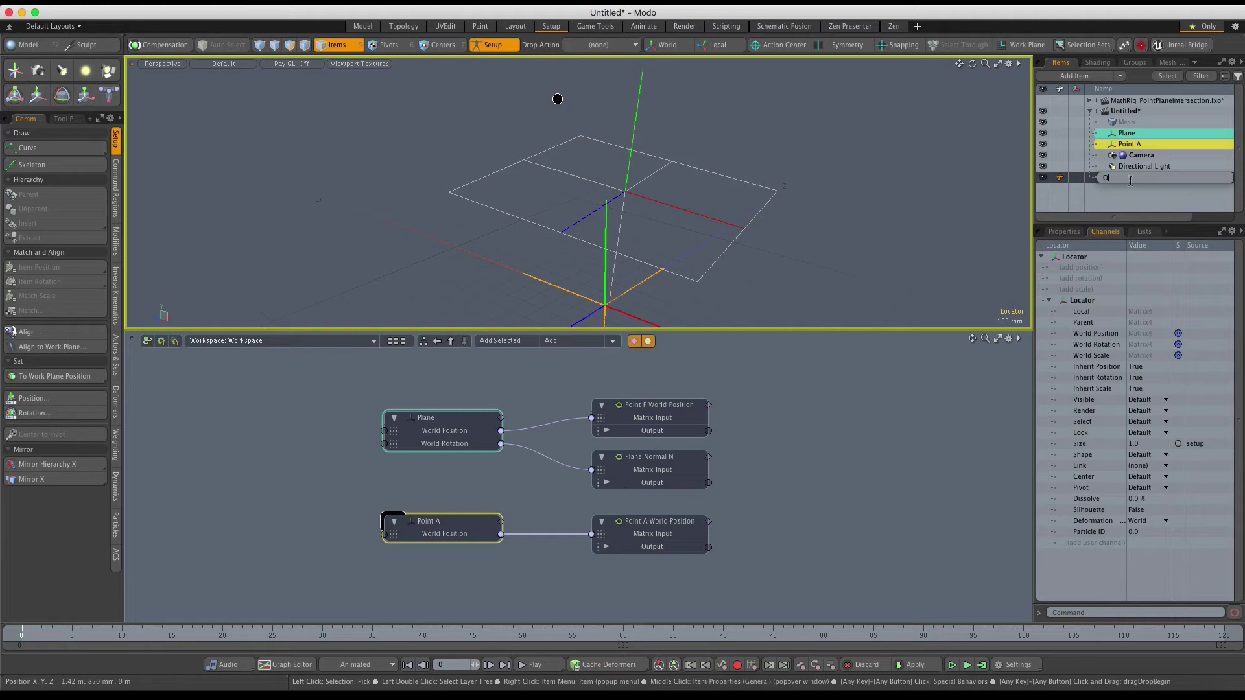
type("Helper Origin")
key("Return")
key("ctrl+shift+l")
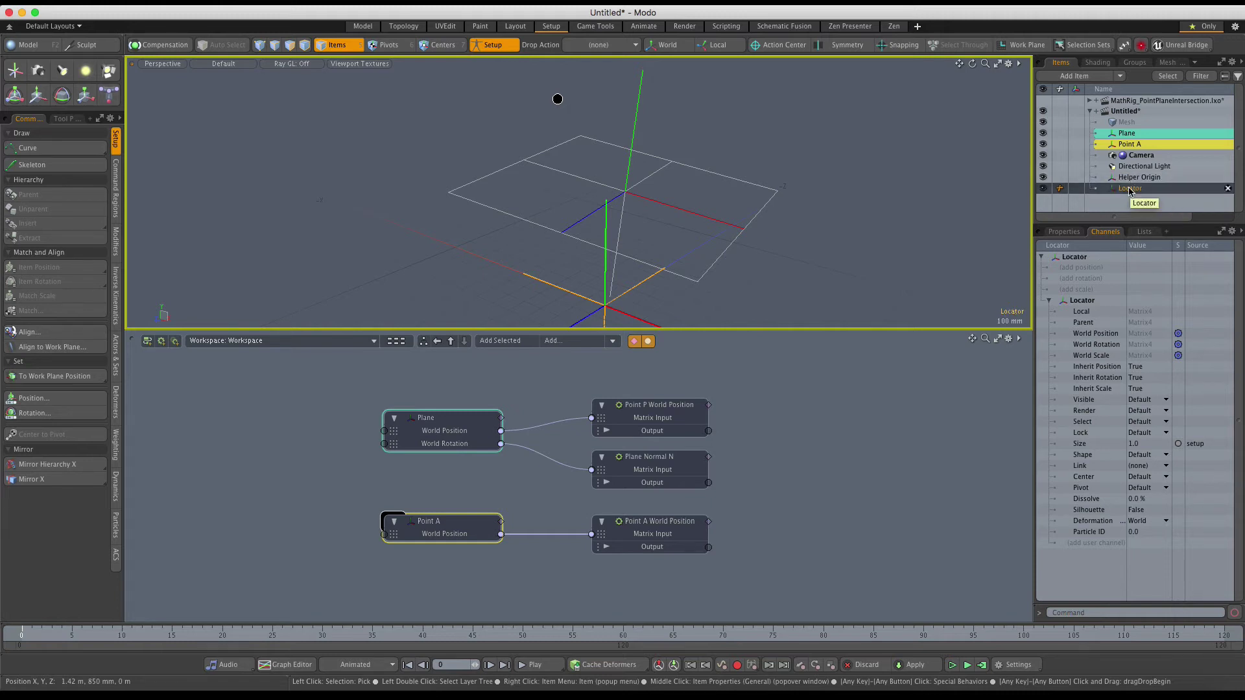
double_click(1141, 188)
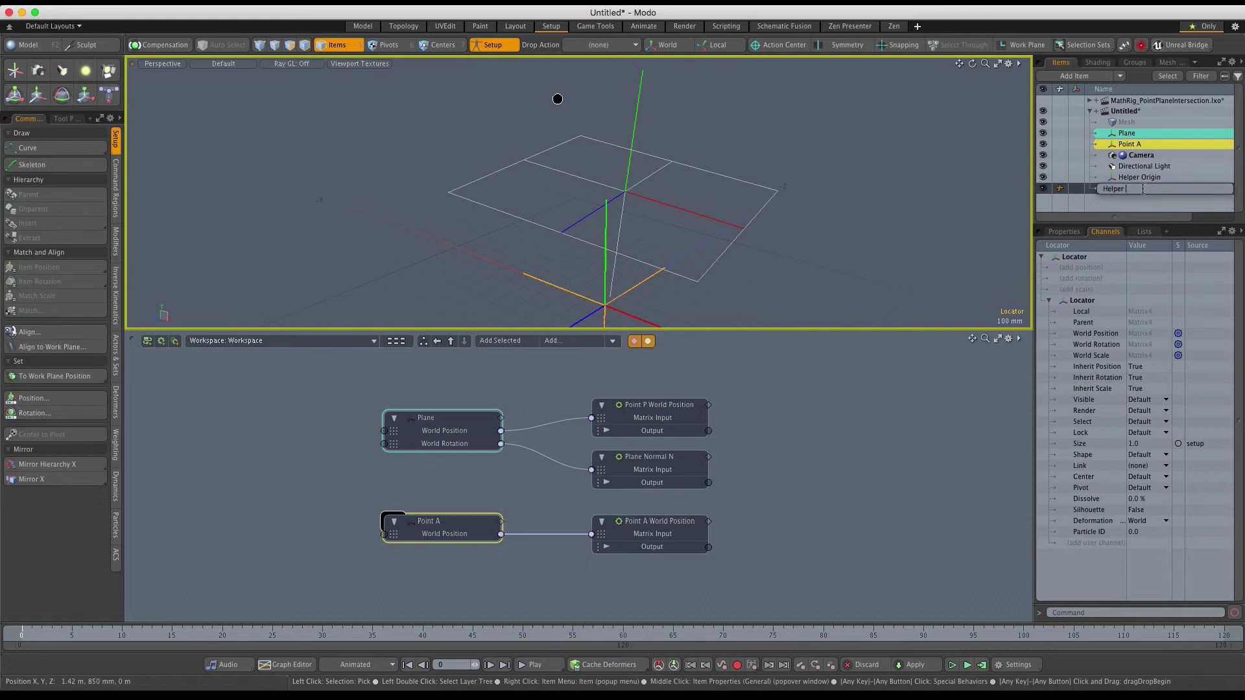
type("Helper N")
key("Return")
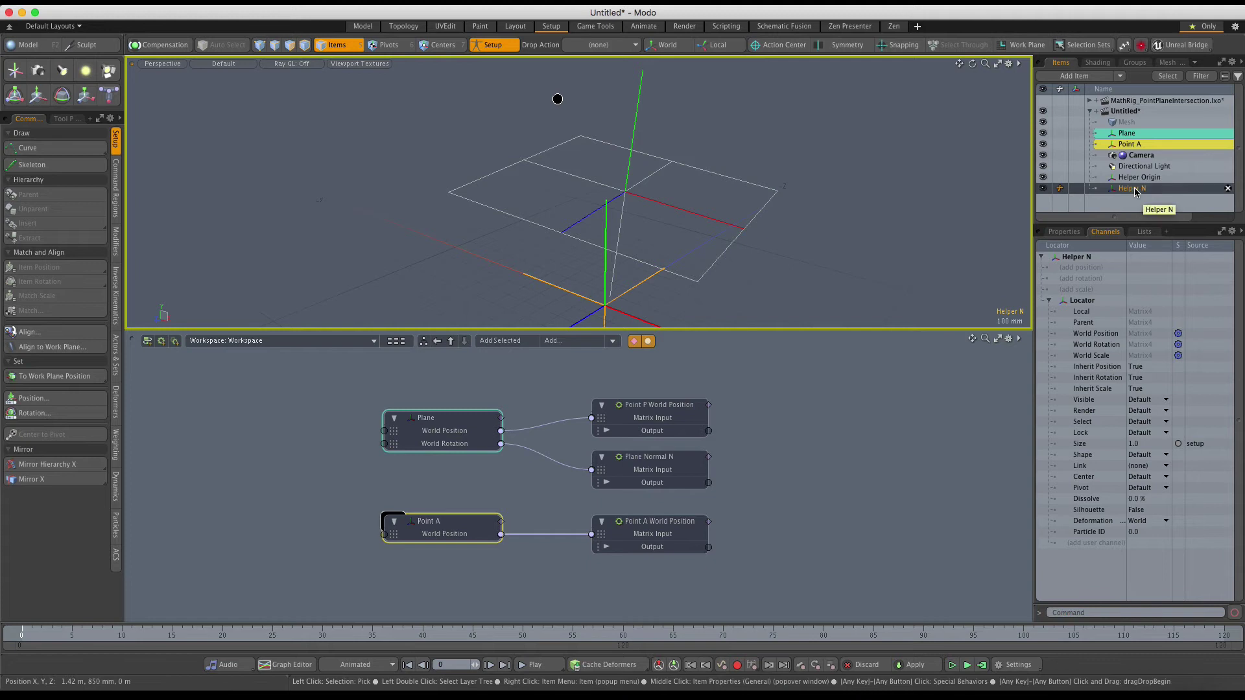
Parent Helper N under Helper Origin and add Helper N as a schematic node
left_click_drag(1143, 189, 1152, 179, "ctrl")
left_click(1136, 181)
left_click(1064, 232)
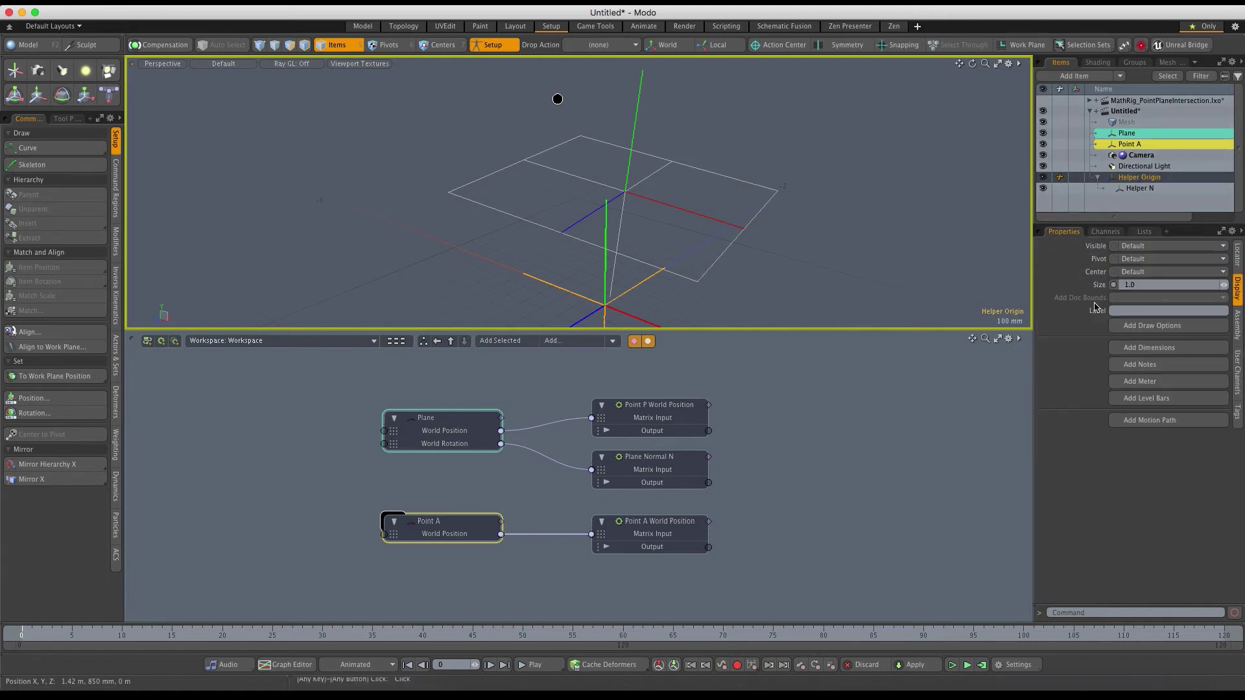
left_click(1237, 255)
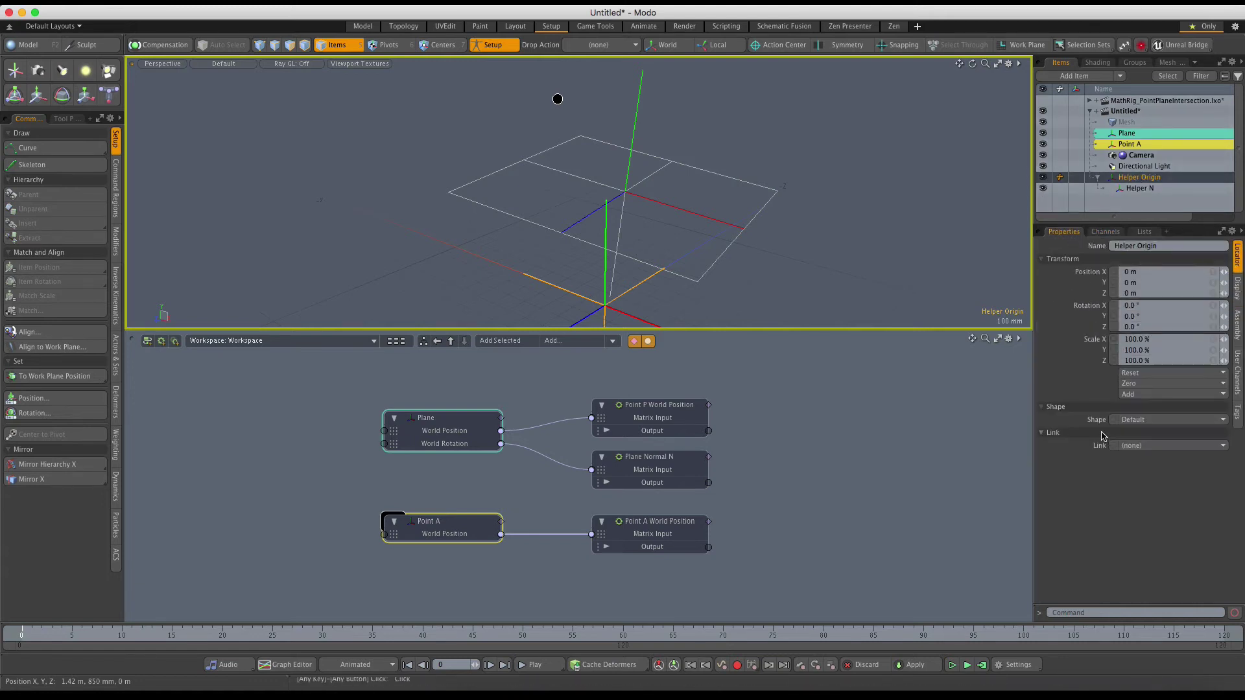
left_click(1136, 447)
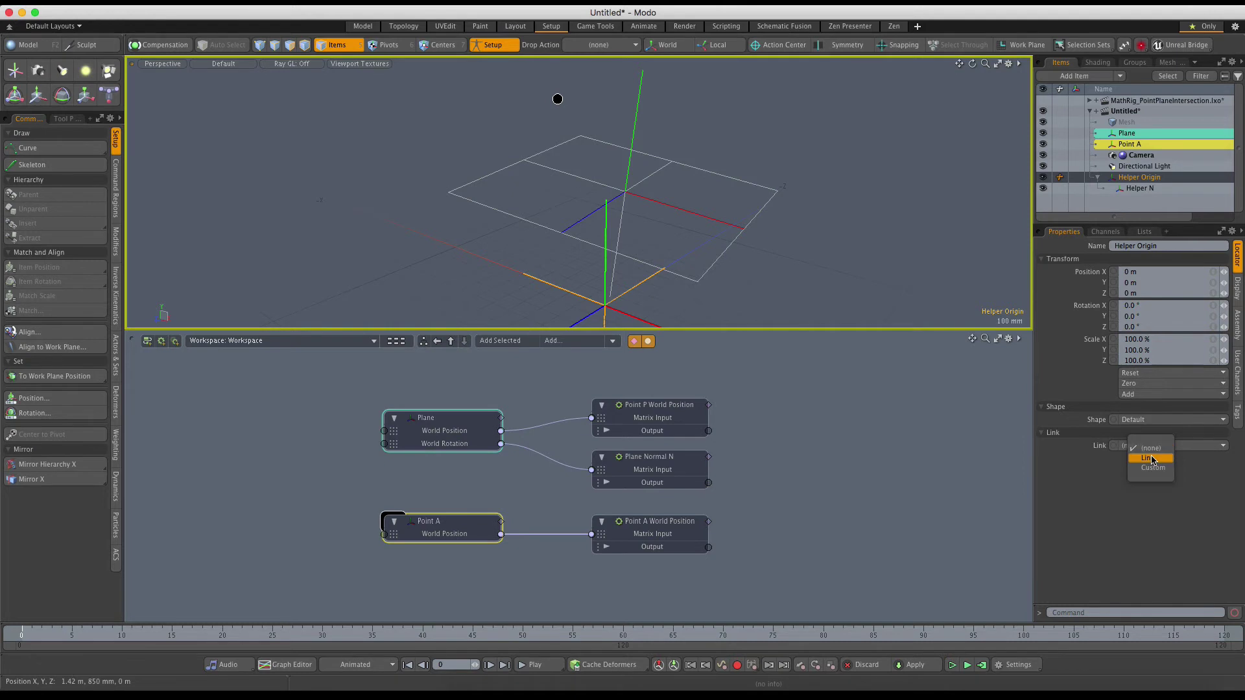
left_click(1151, 448)
left_click(1142, 189)
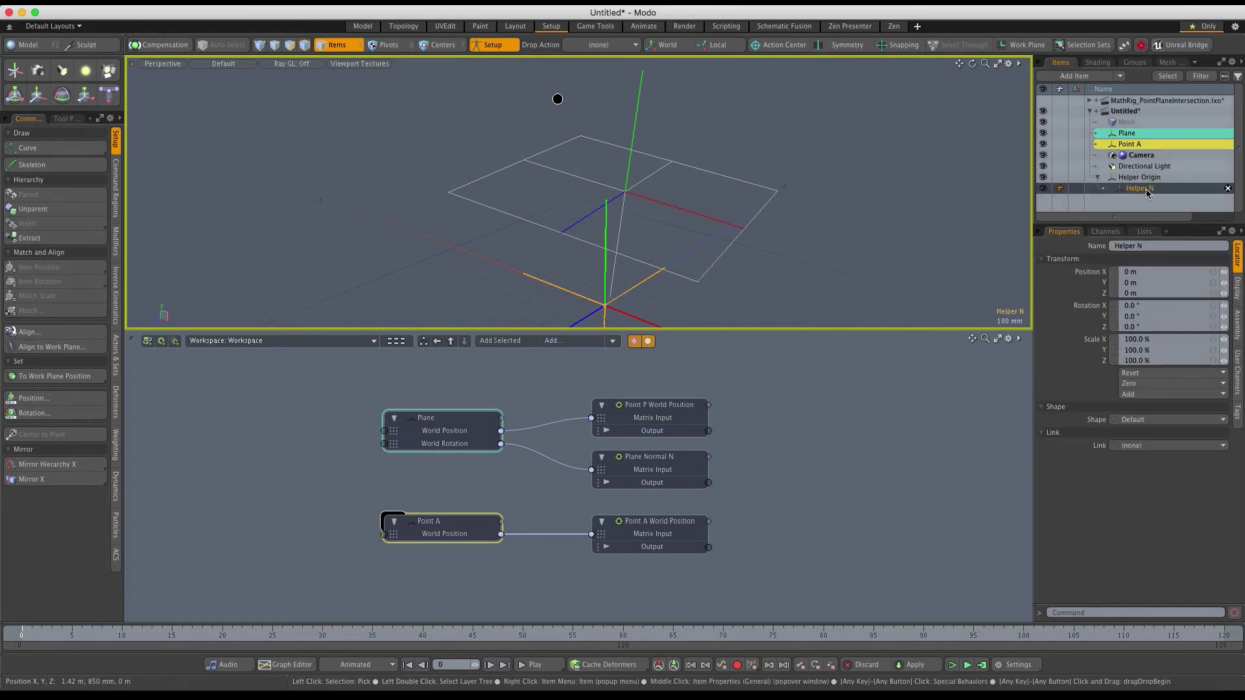
left_click_drag(1148, 192, 848, 456)
Give Helper N a Position transform and drive it from Plane Normal N's Output
left_click(1103, 231)
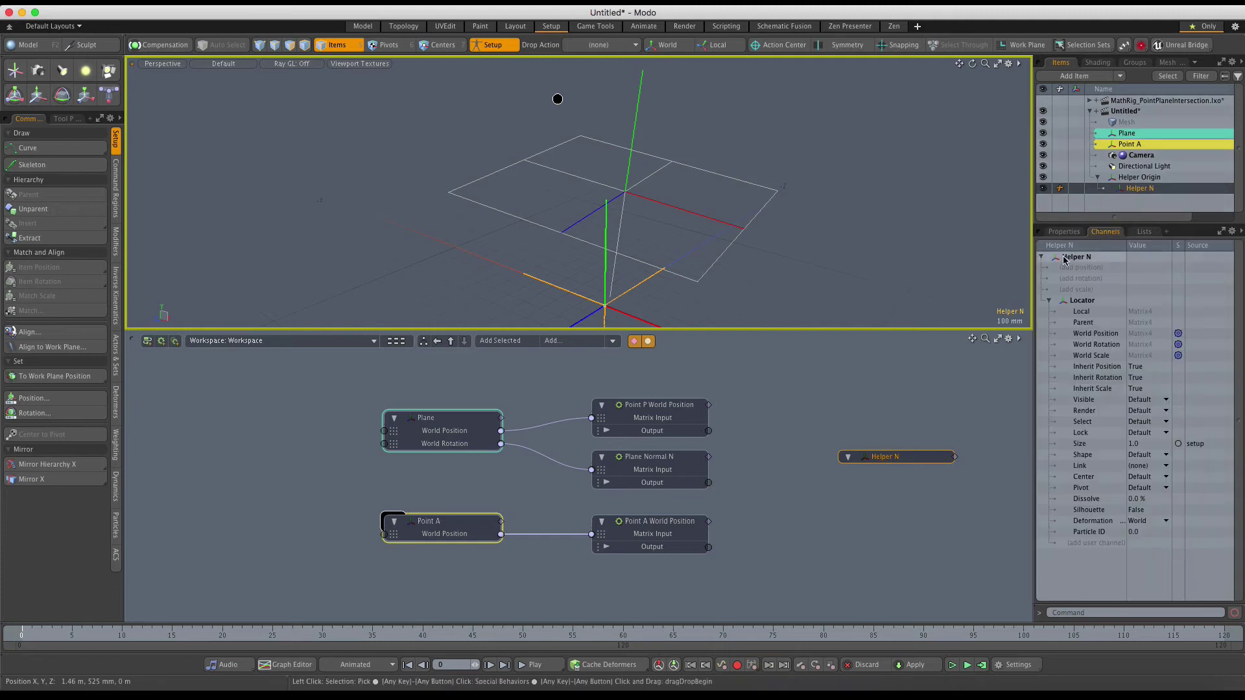
left_click(1073, 267)
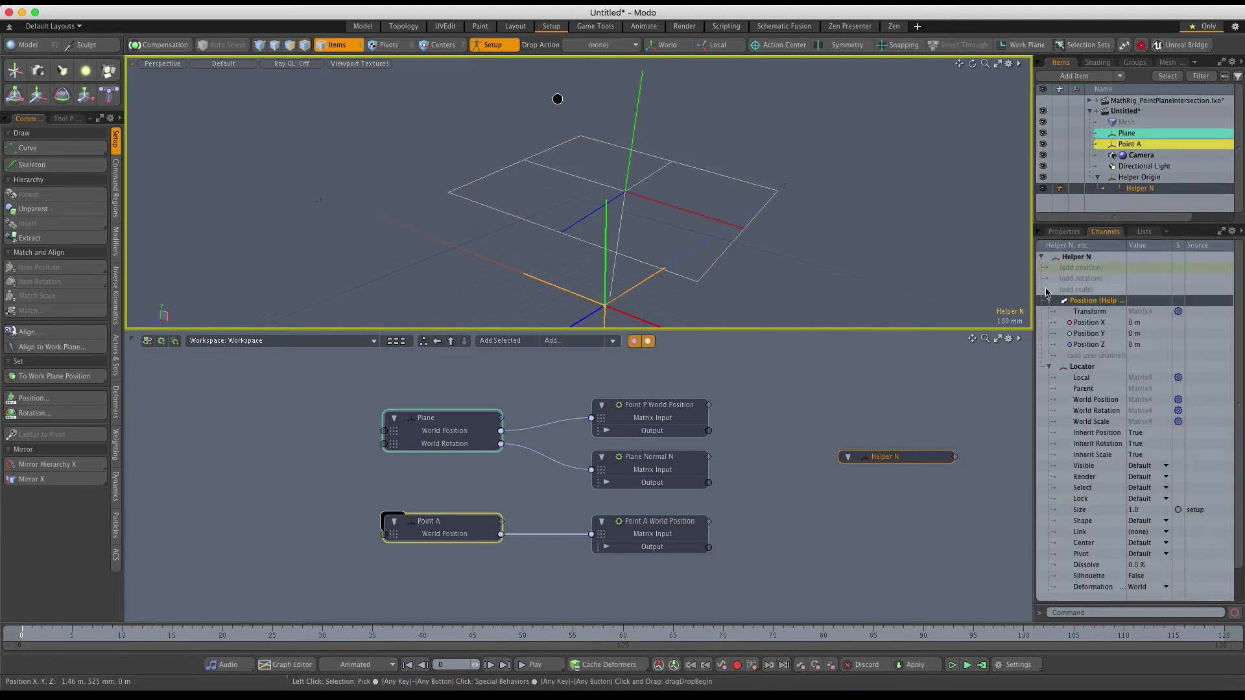
double_click(1091, 324)
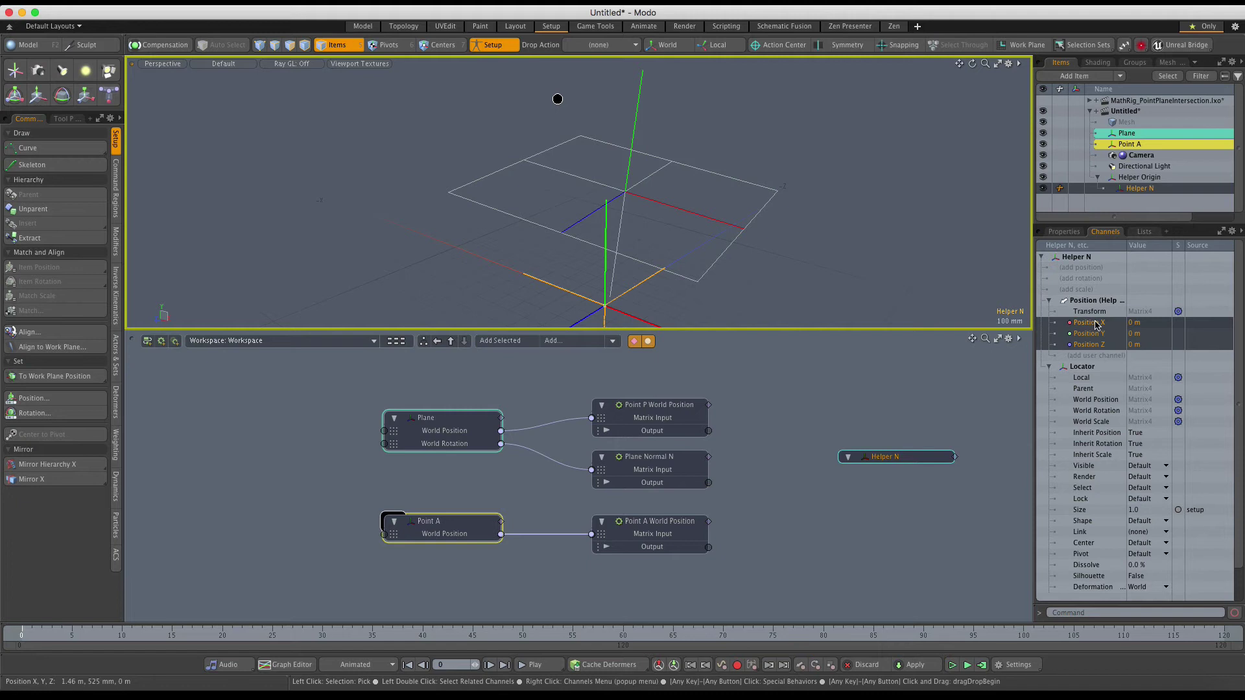
left_click_drag(966, 420, 895, 462)
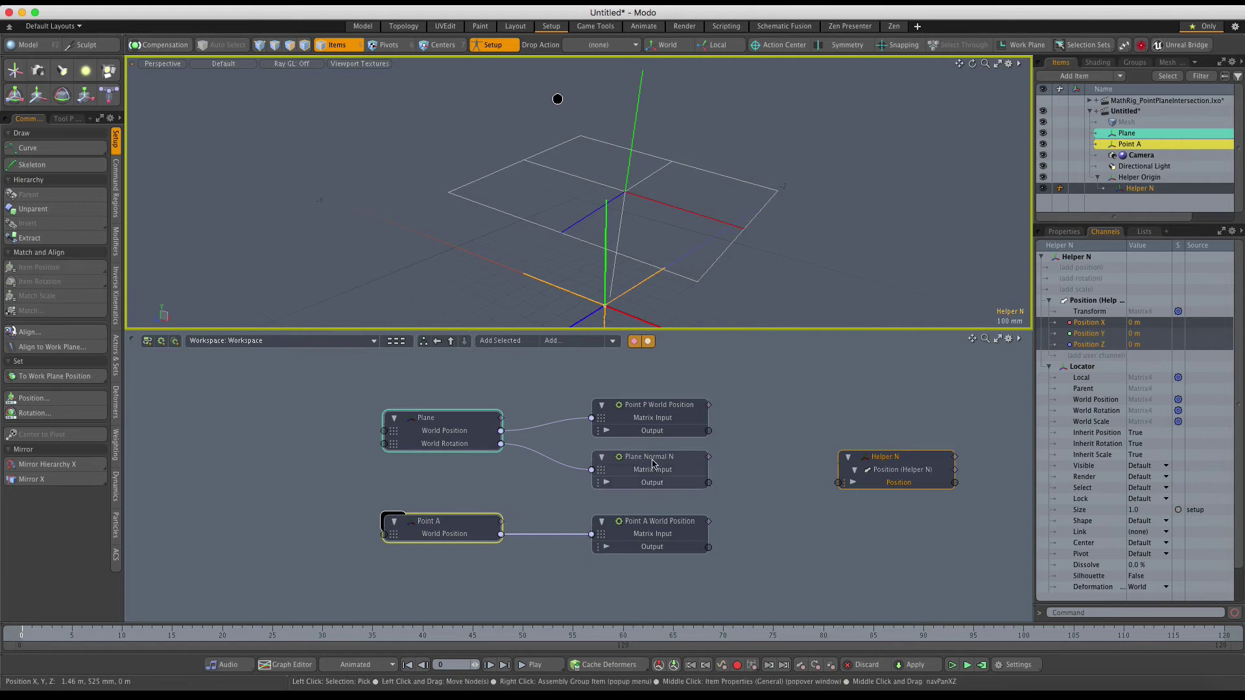
left_click_drag(709, 483, 841, 486)
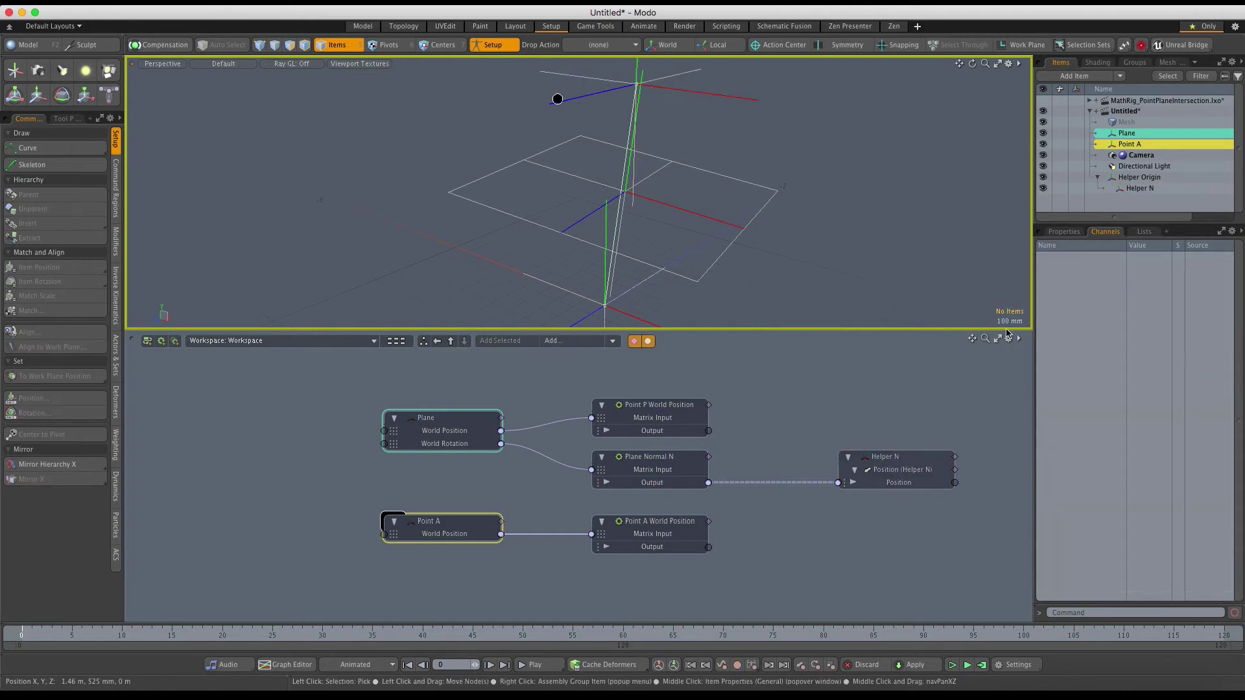
Set the display size of both Helper Origin and Helper N to 0
left_click(1148, 177, "shift")
left_click(1065, 231)
left_click(1236, 289)
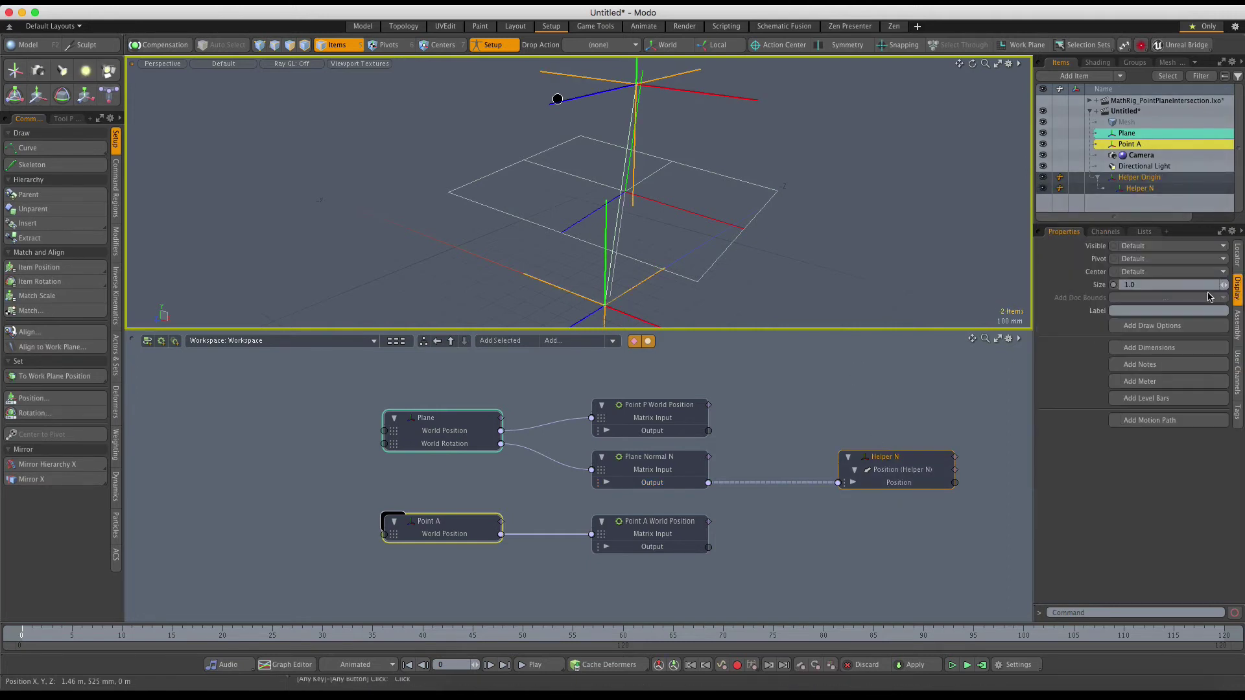
left_click(1153, 284)
type("0")
key("Return")
Select the Plane and move it to the right in the 3D view
left_click_drag(777, 331, 777, 392)
left_click_drag(688, 273, 639, 234, "alt")
left_click(633, 226)
key("y")
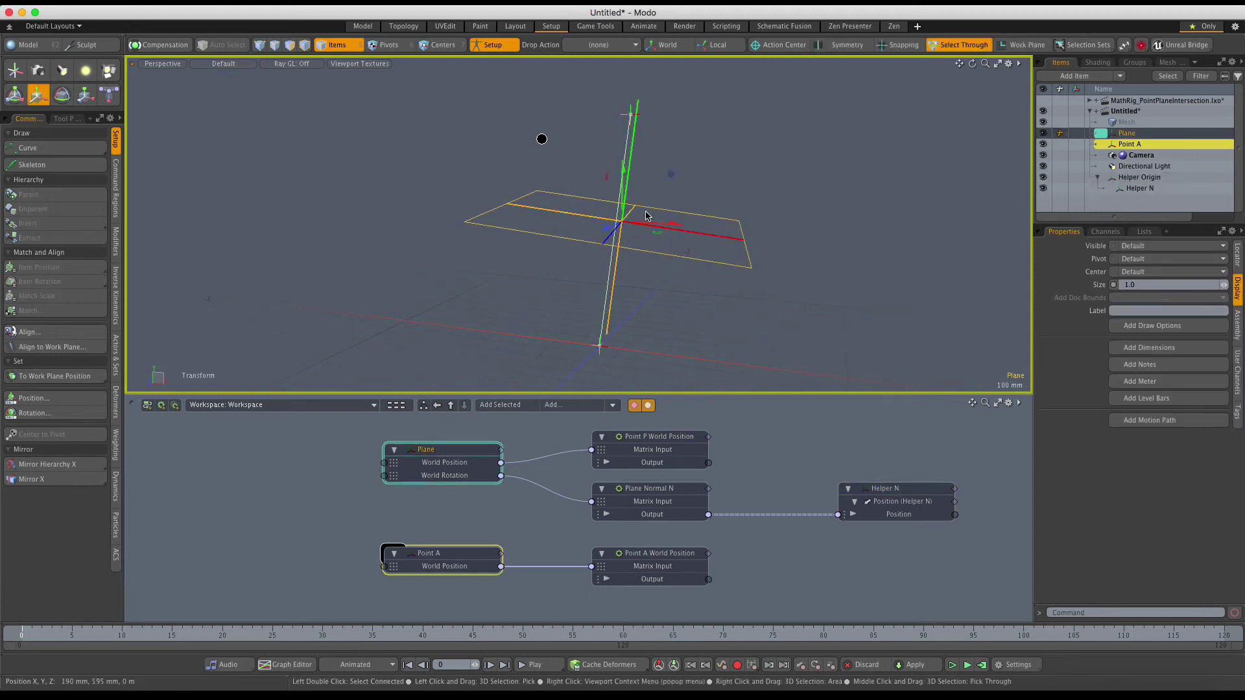
left_click_drag(670, 173, 791, 185)
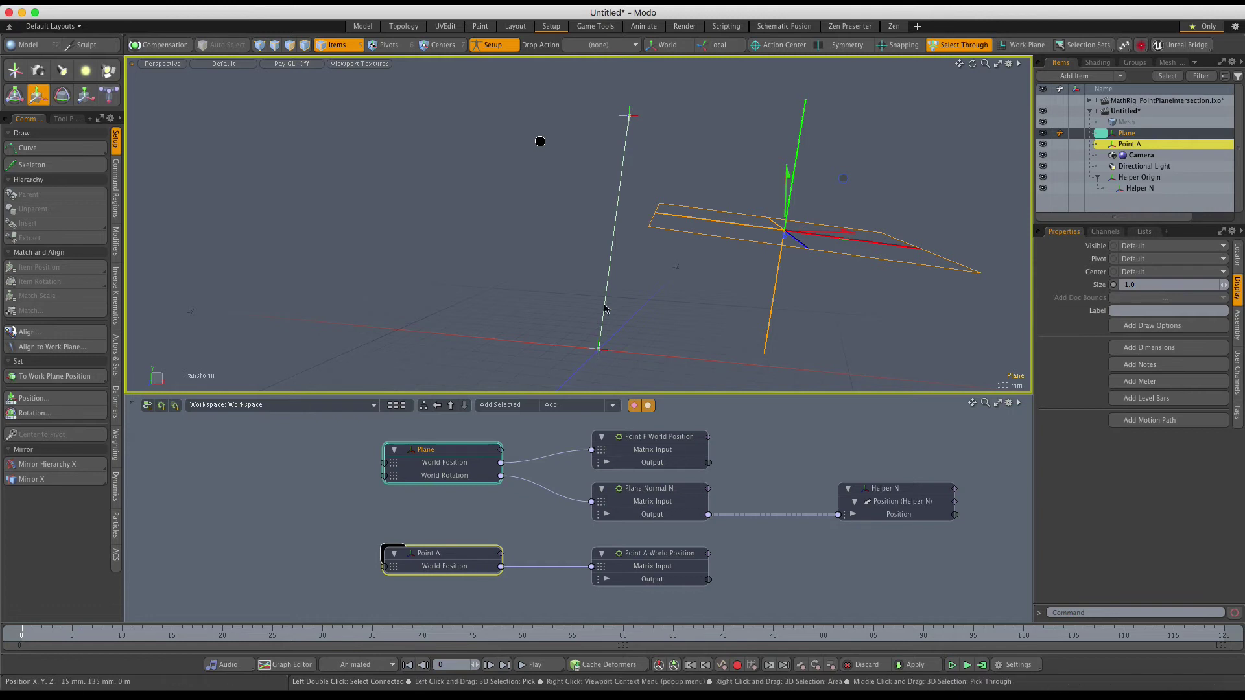
left_click_drag(625, 223, 621, 229, "alt")
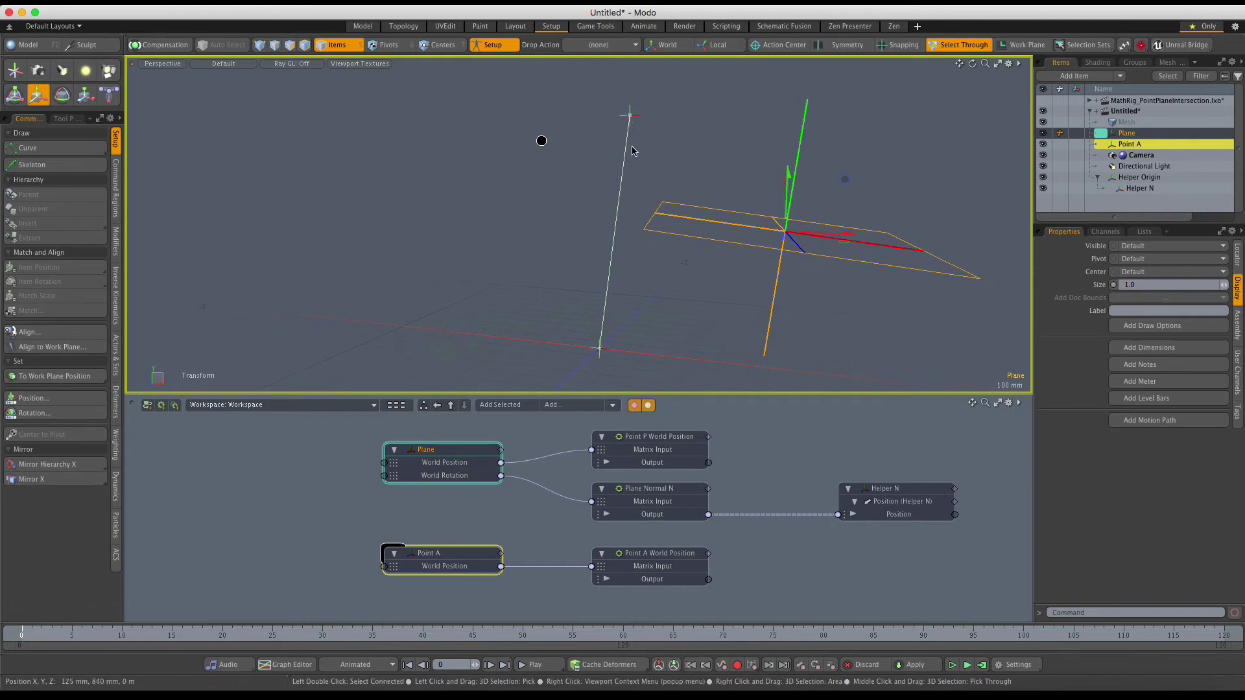
left_click_drag(762, 231, 756, 235, "alt")
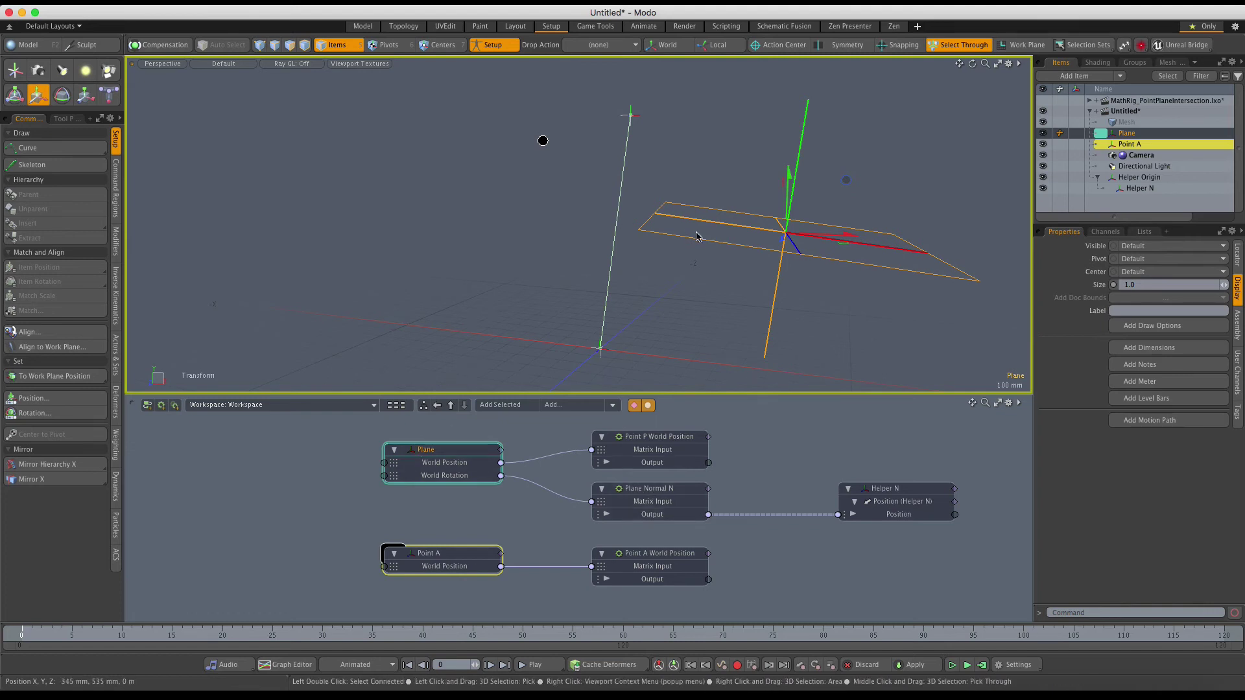
left_click_drag(793, 254, 798, 258, "alt")
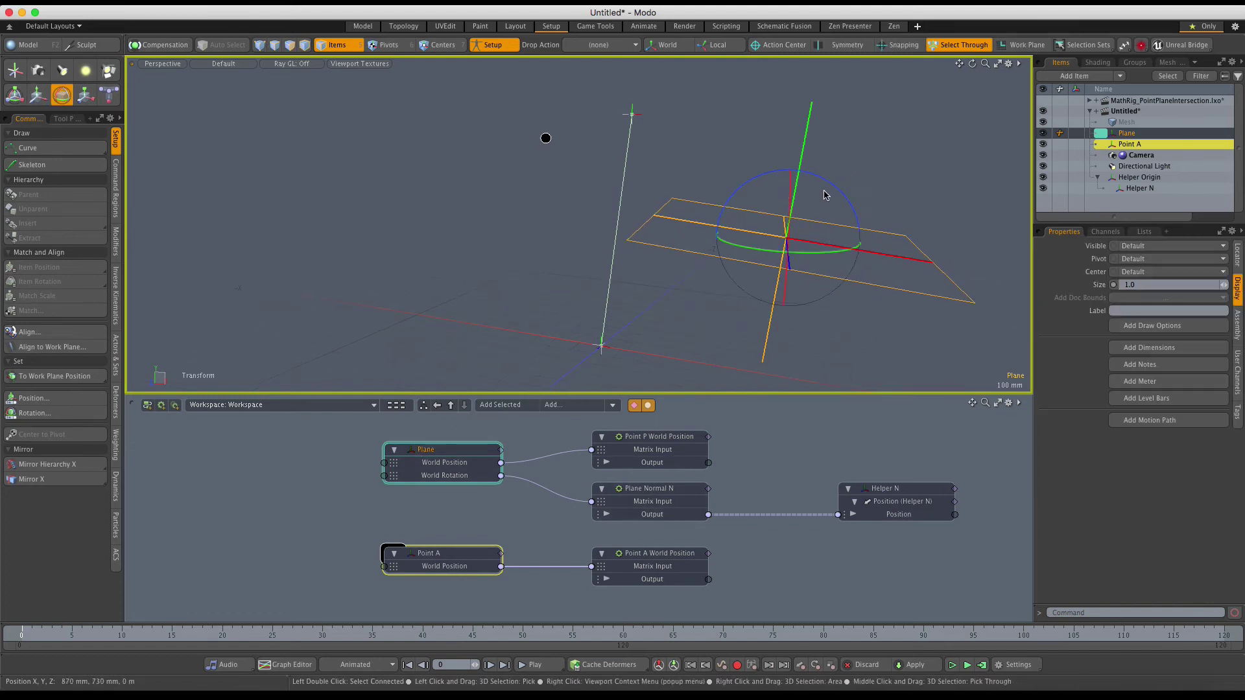
Rotate the Plane to tilt it about -11.5 degrees, then tilt it further
key("e")
key("w")
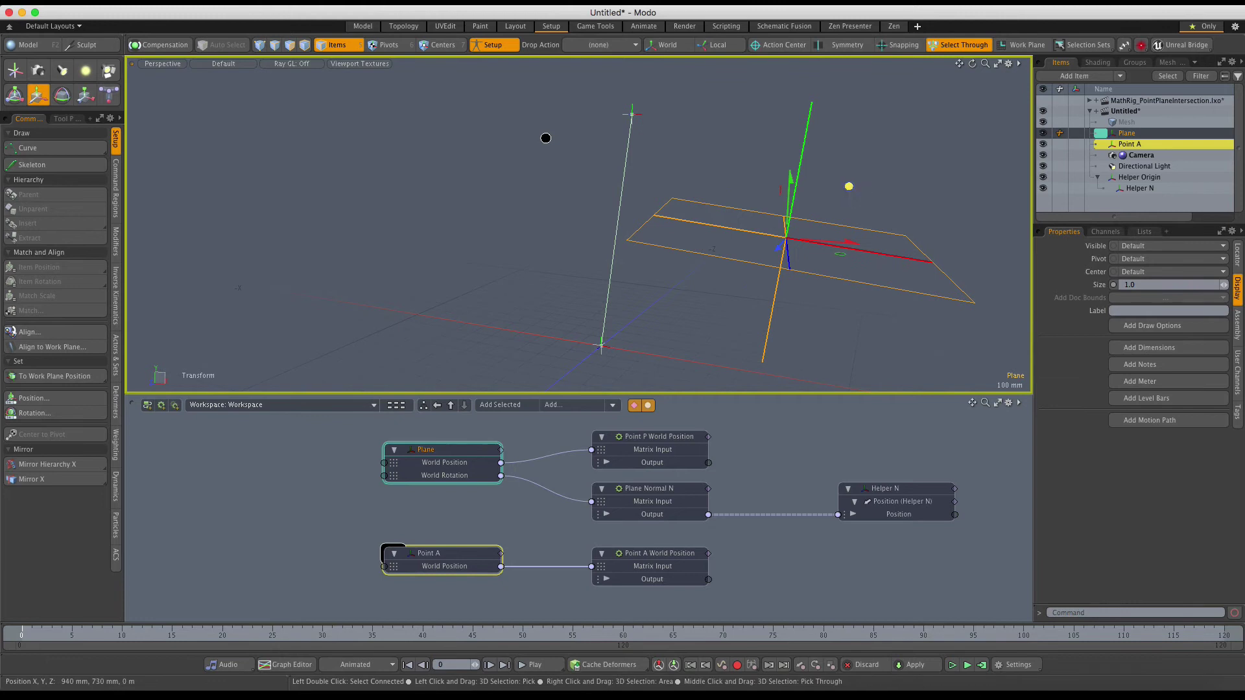
key("e")
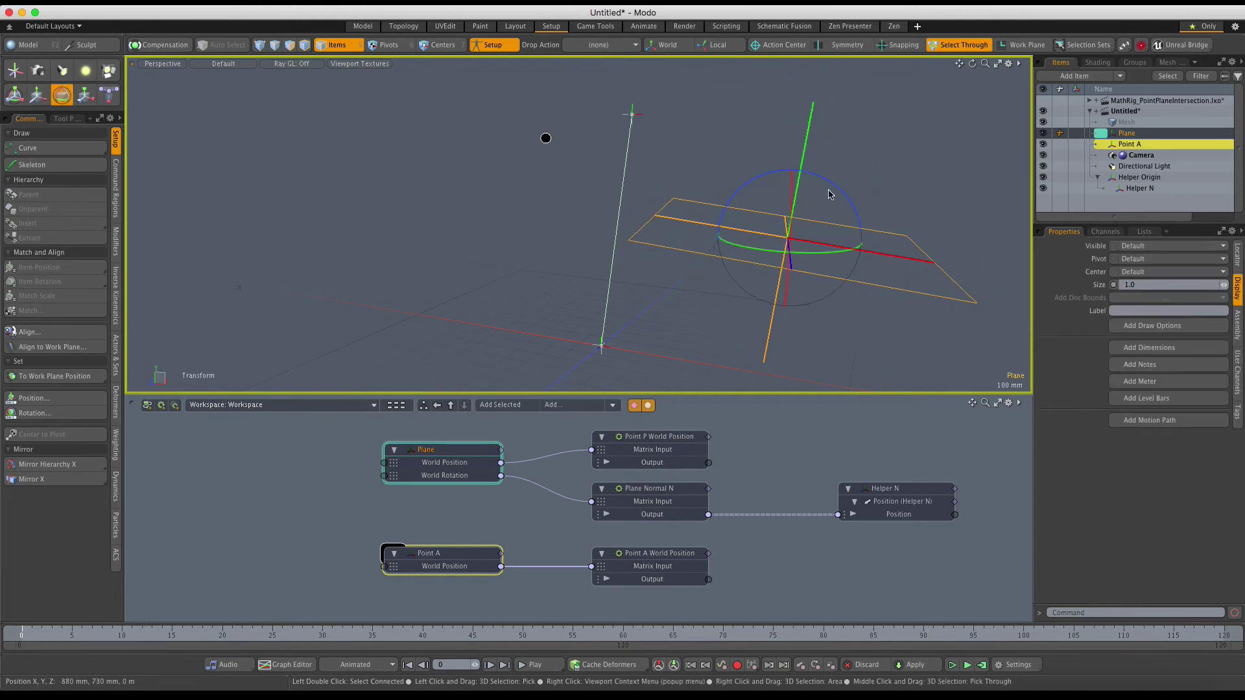
left_click_drag(546, 138, 634, 162)
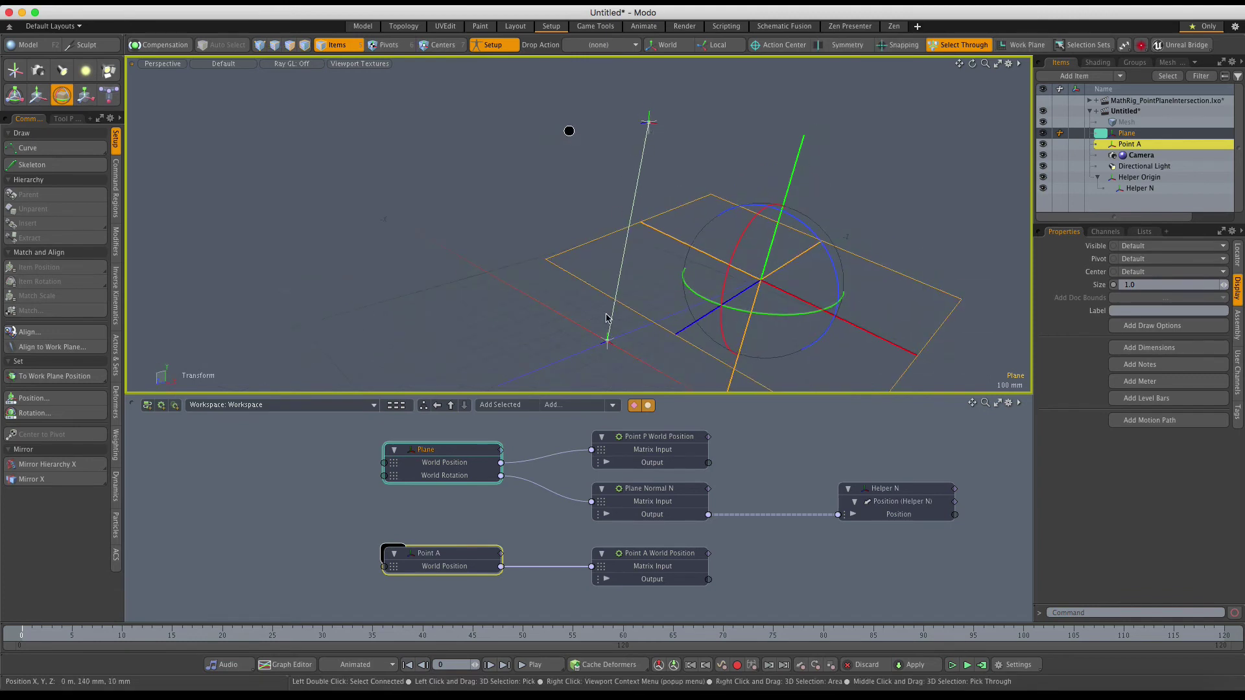
left_click_drag(775, 242, 690, 306, "alt")
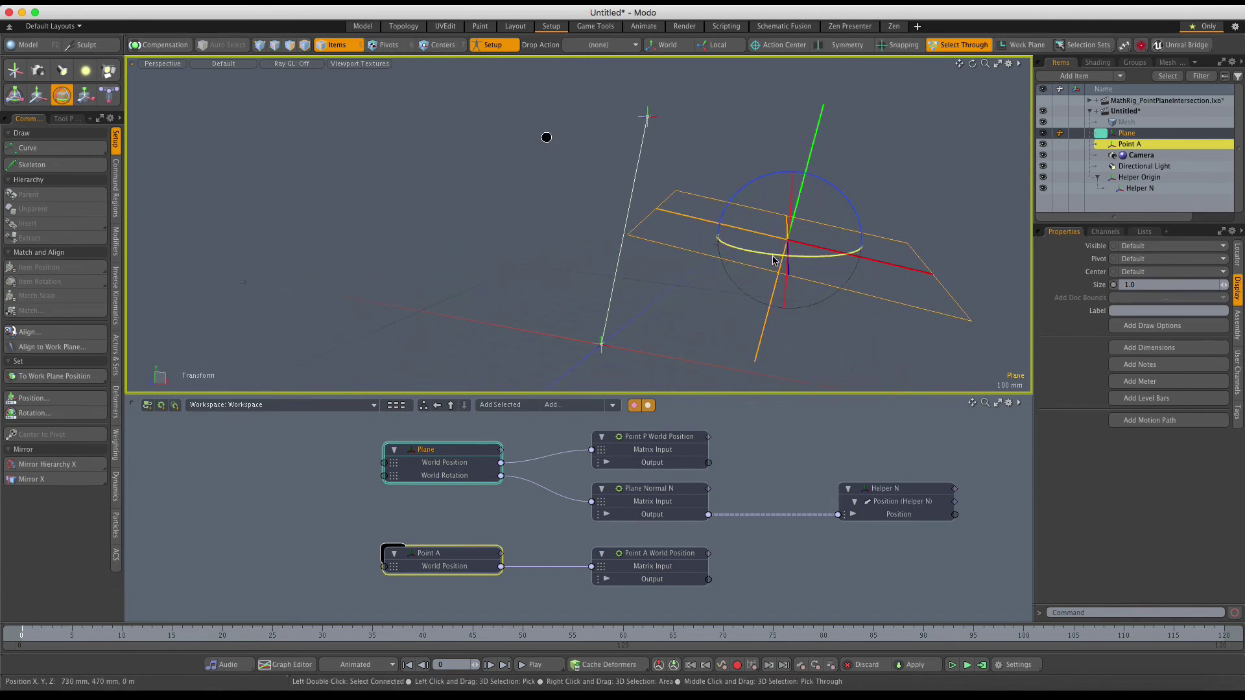
left_click_drag(773, 261, 629, 279)
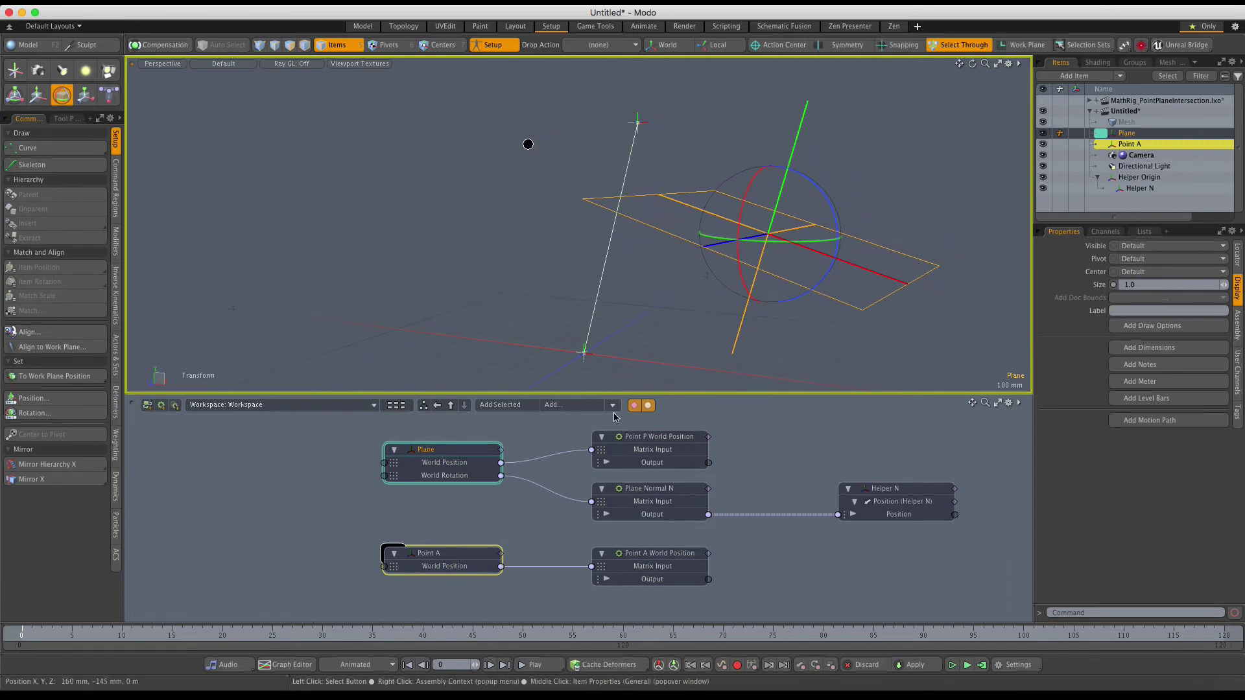
left_click(645, 438)
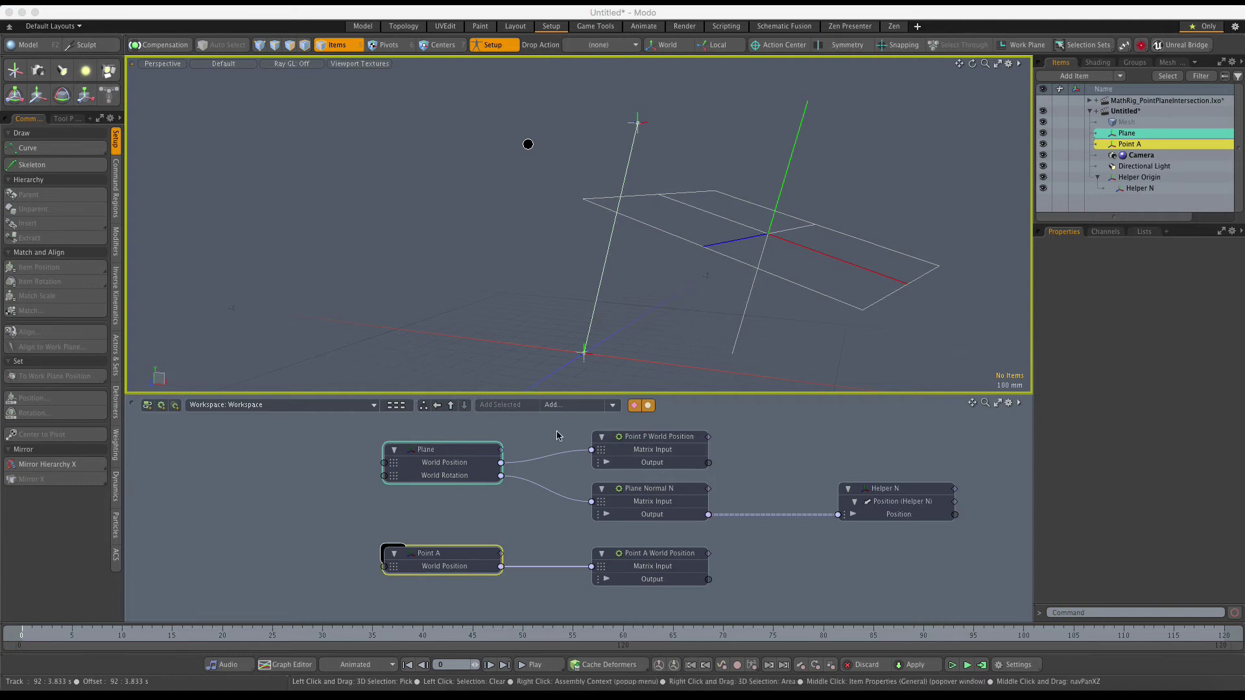
Add a Vector Maths Subtract node and place it just above Helper N
left_click(553, 406)
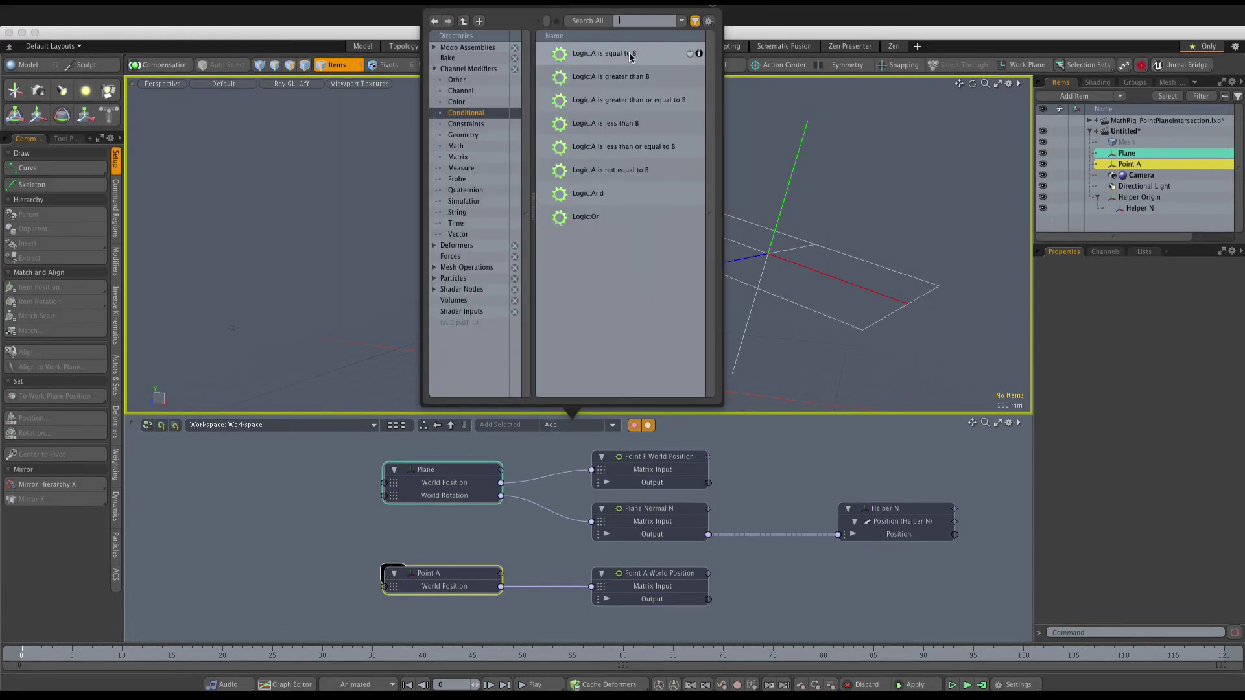
type("Vector S")
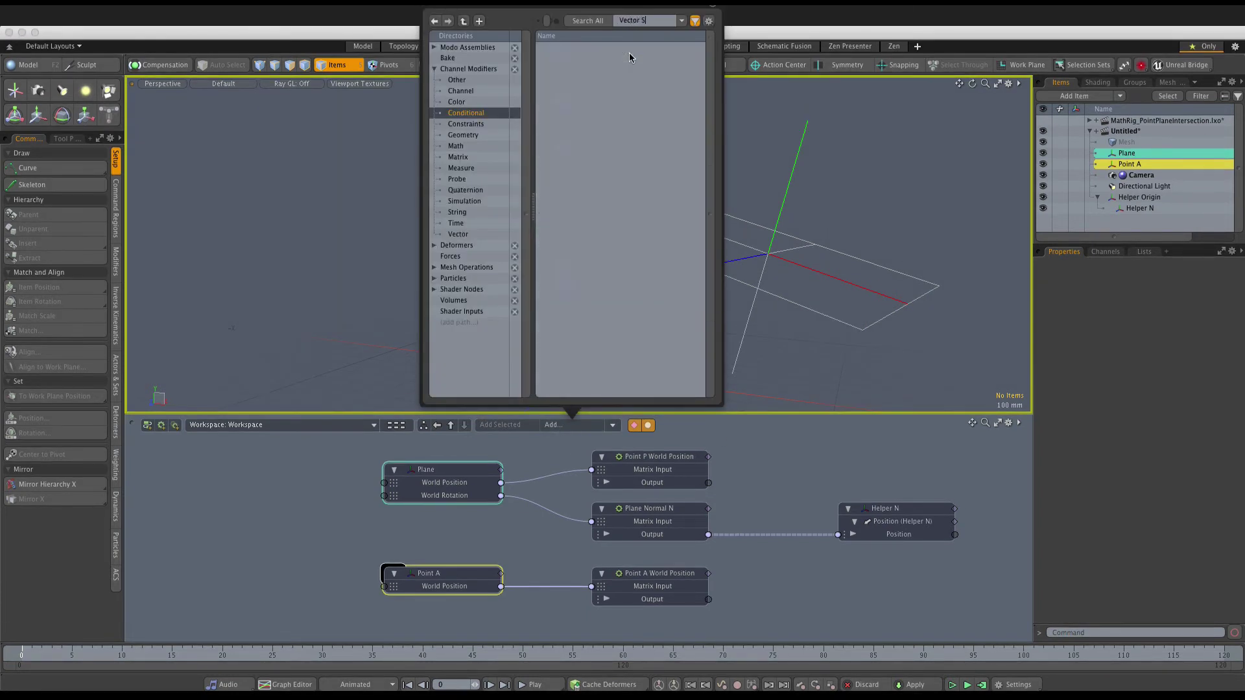
key("BackSpace")
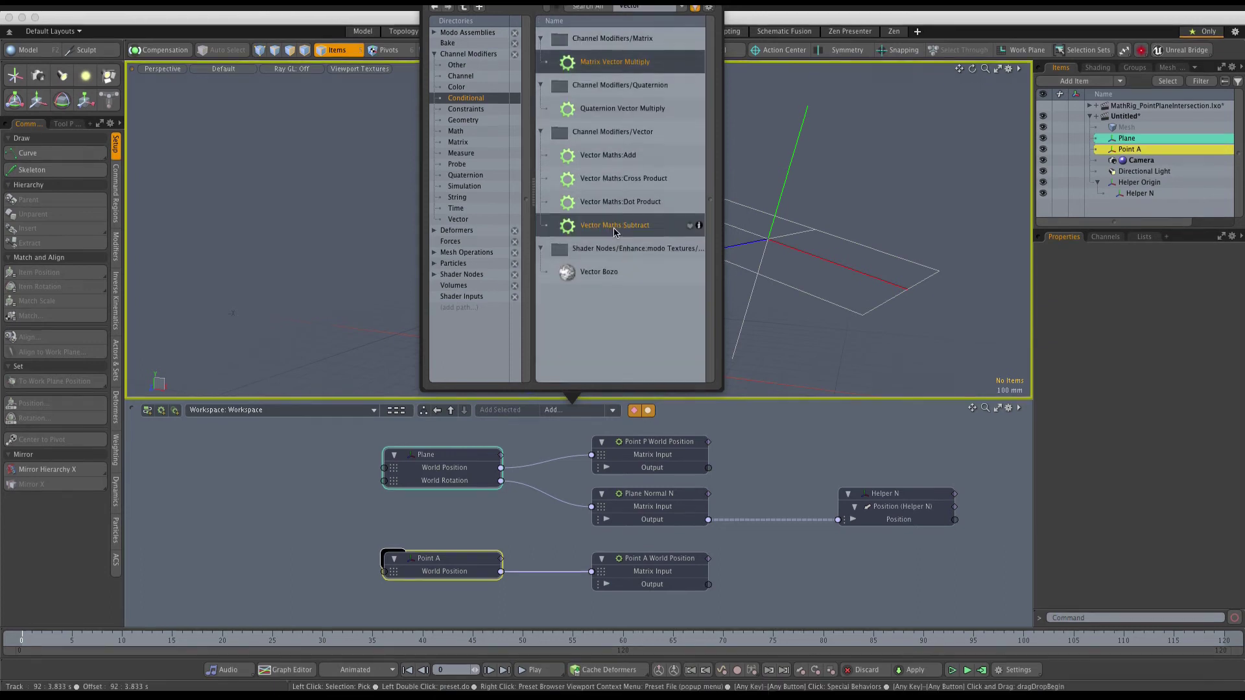
left_click(615, 240)
left_click_drag(657, 515, 852, 437)
left_click_drag(897, 493, 897, 532)
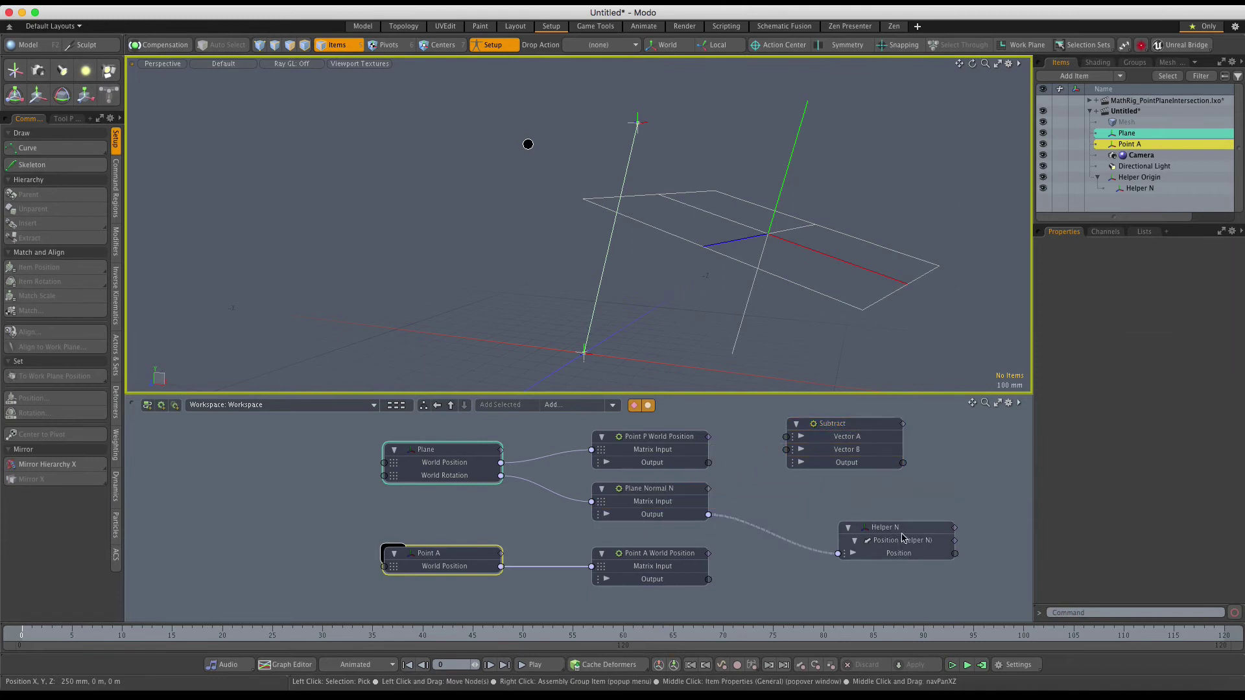
left_click_drag(855, 432, 908, 458)
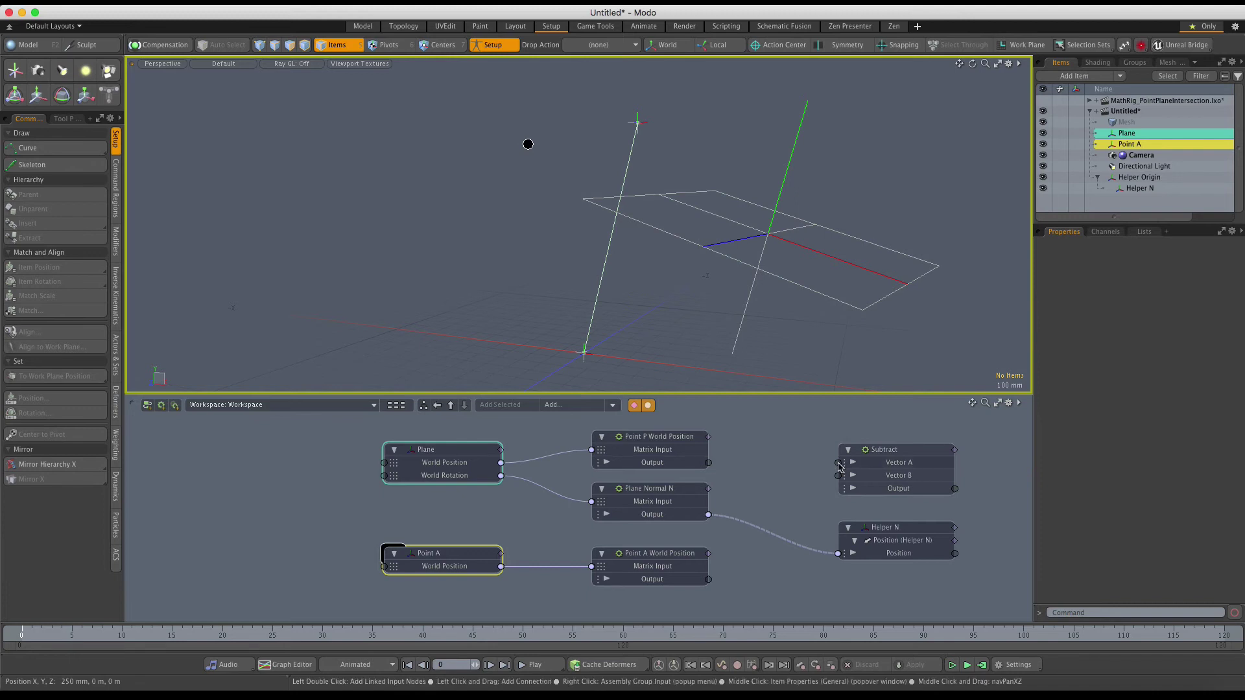
Wire Point A World Position into Vector A and Point P World Position into Vector B
left_click(528, 144)
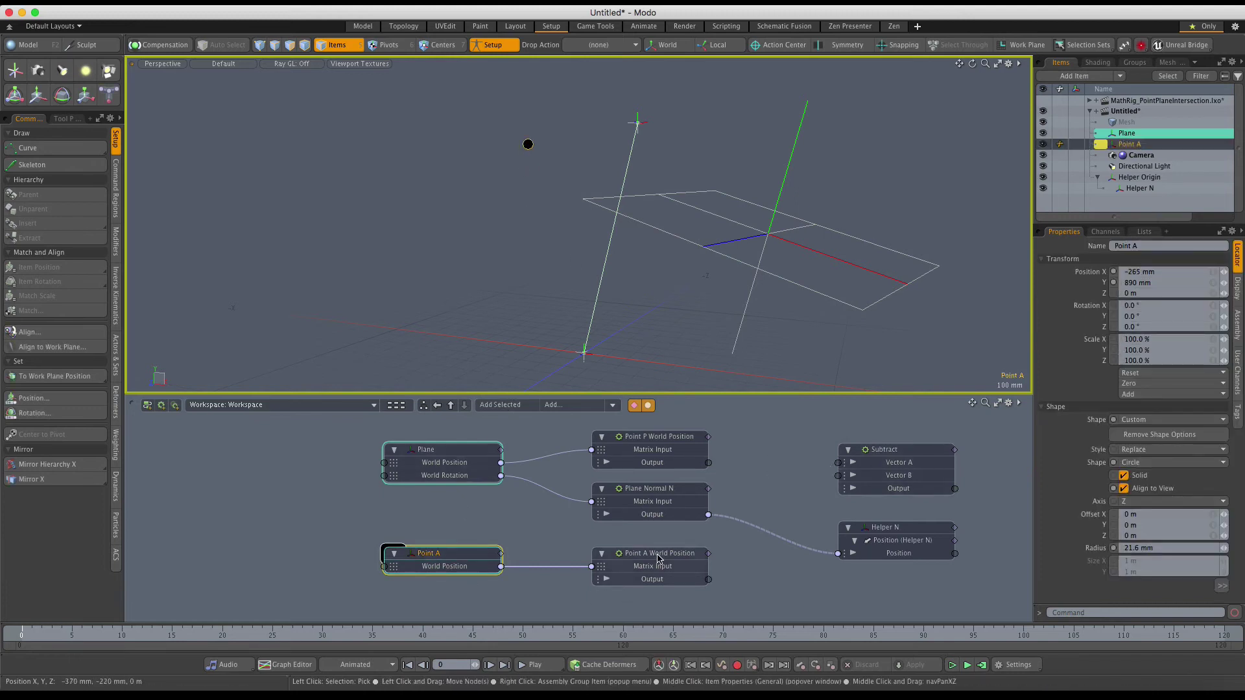
left_click(692, 584)
left_click_drag(709, 579, 838, 462)
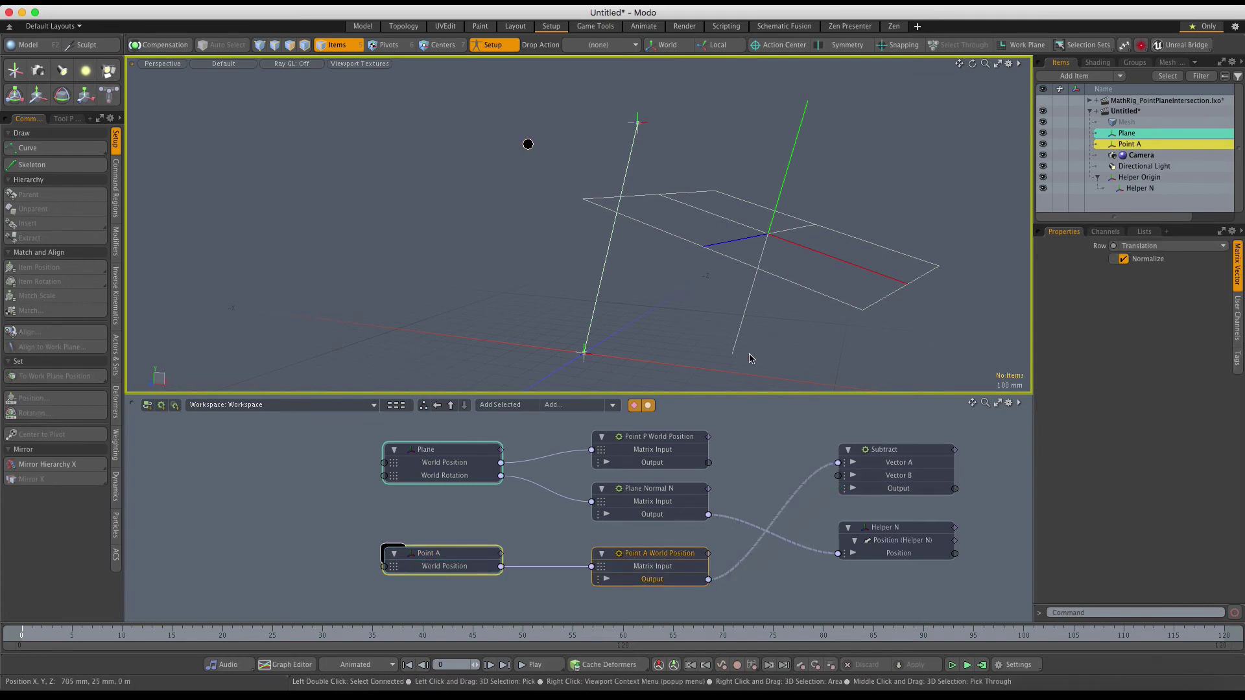
left_click(461, 494)
left_click(446, 449)
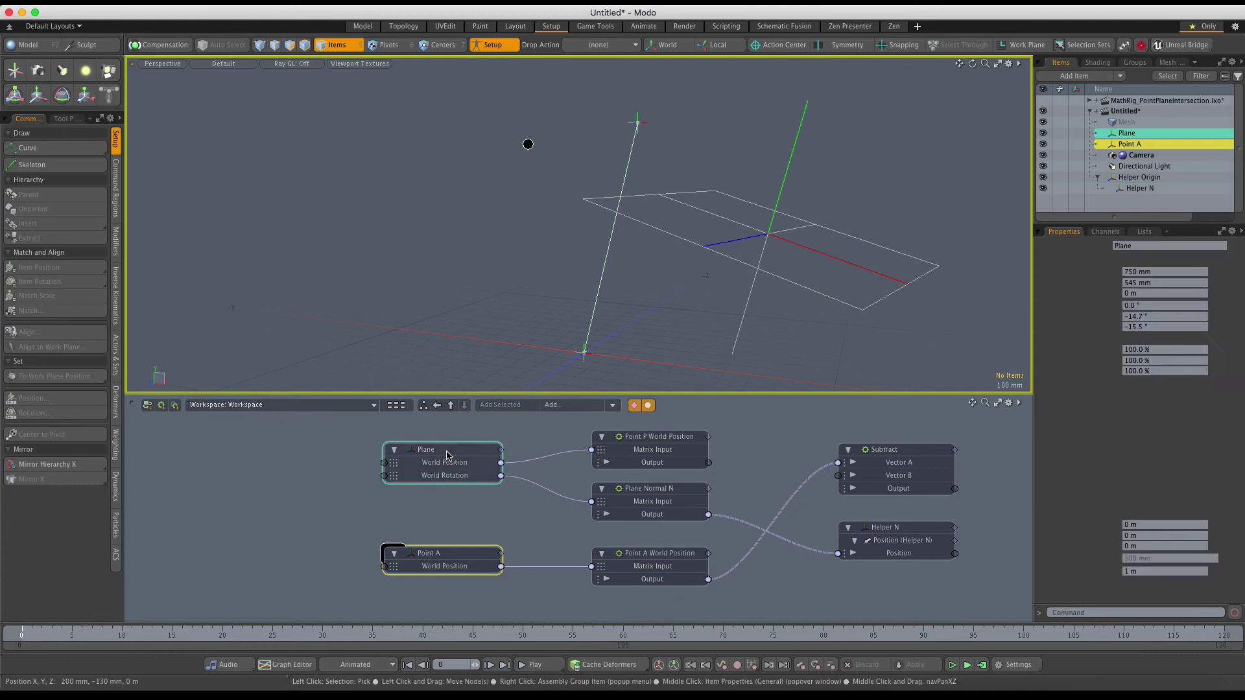
left_click(693, 451)
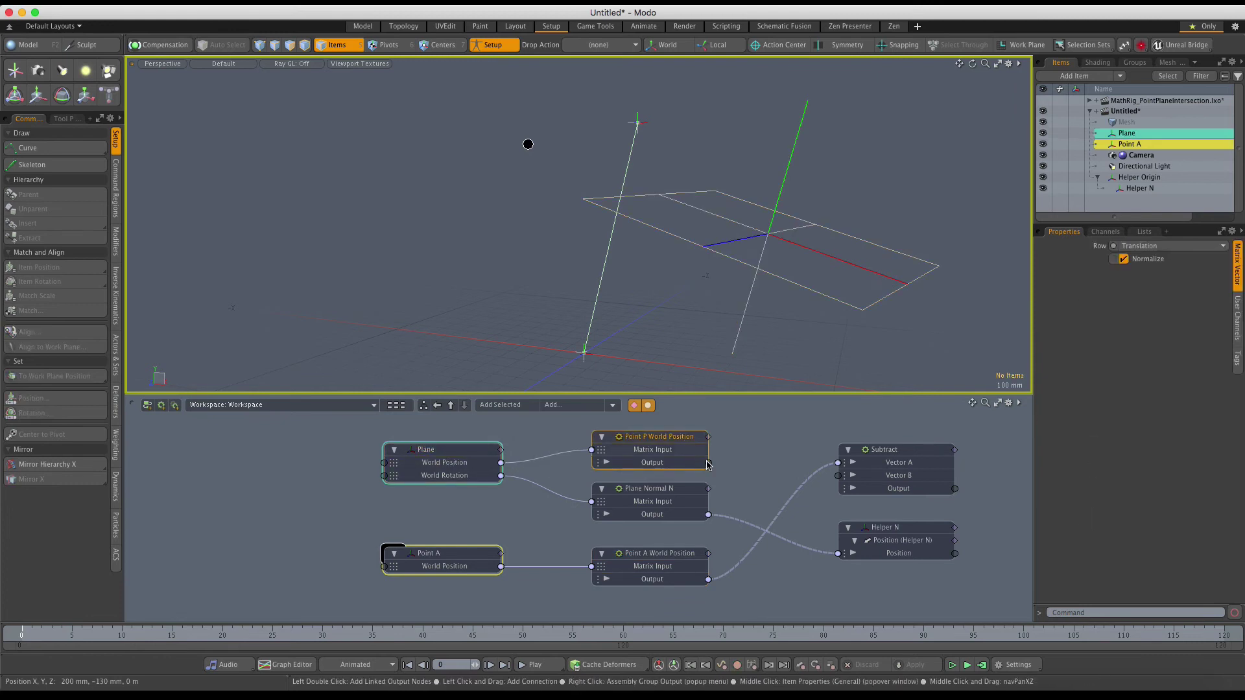
left_click_drag(708, 463, 894, 479)
left_click(896, 452)
double_click(898, 452)
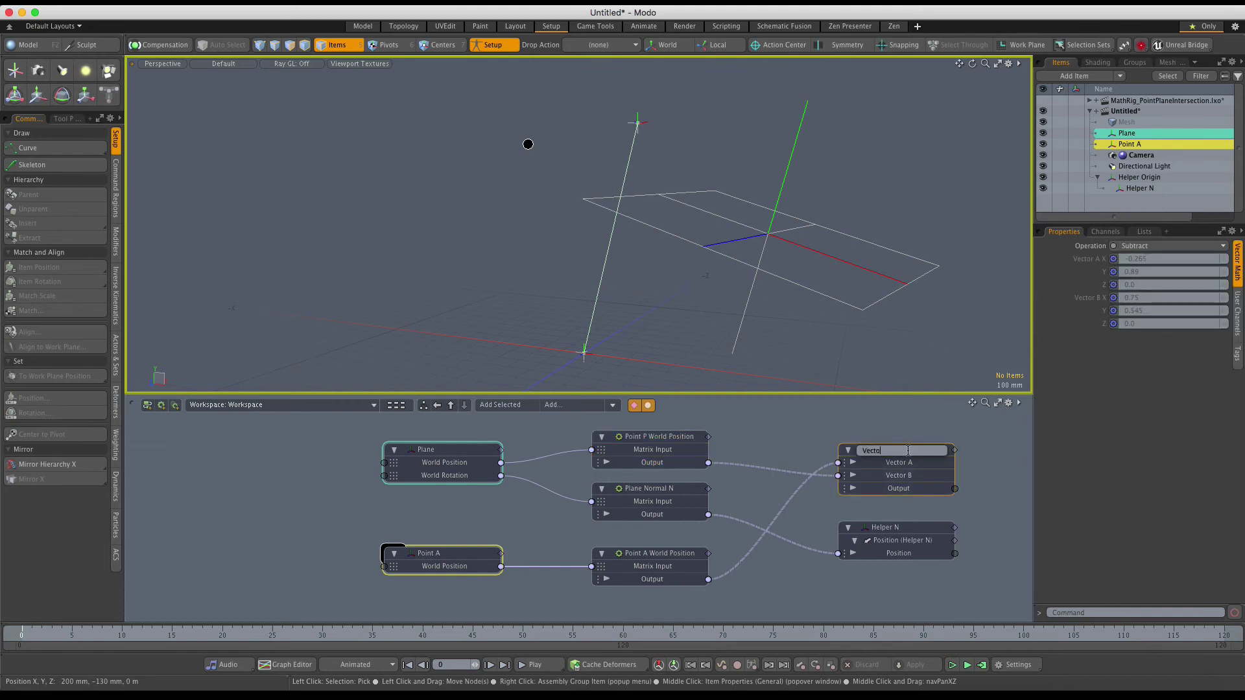
Name the Subtract node 'Vector PA' and add a Vector Normalize node beside it
key("Return")
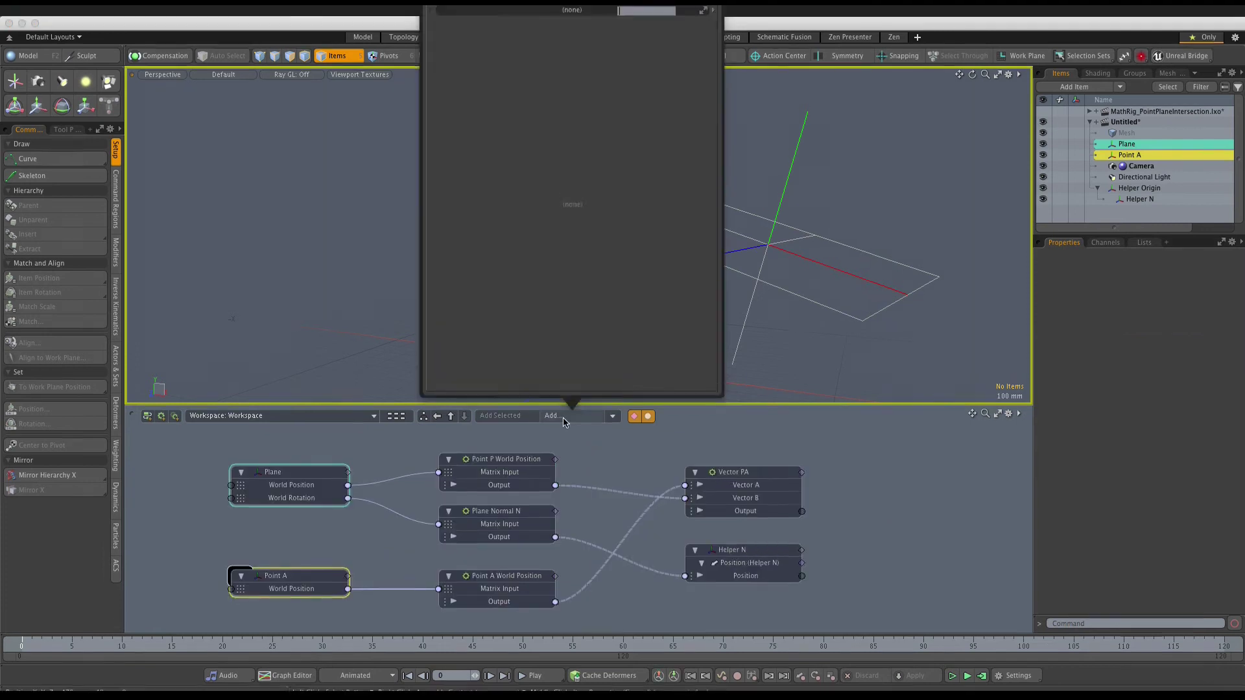
type("no")
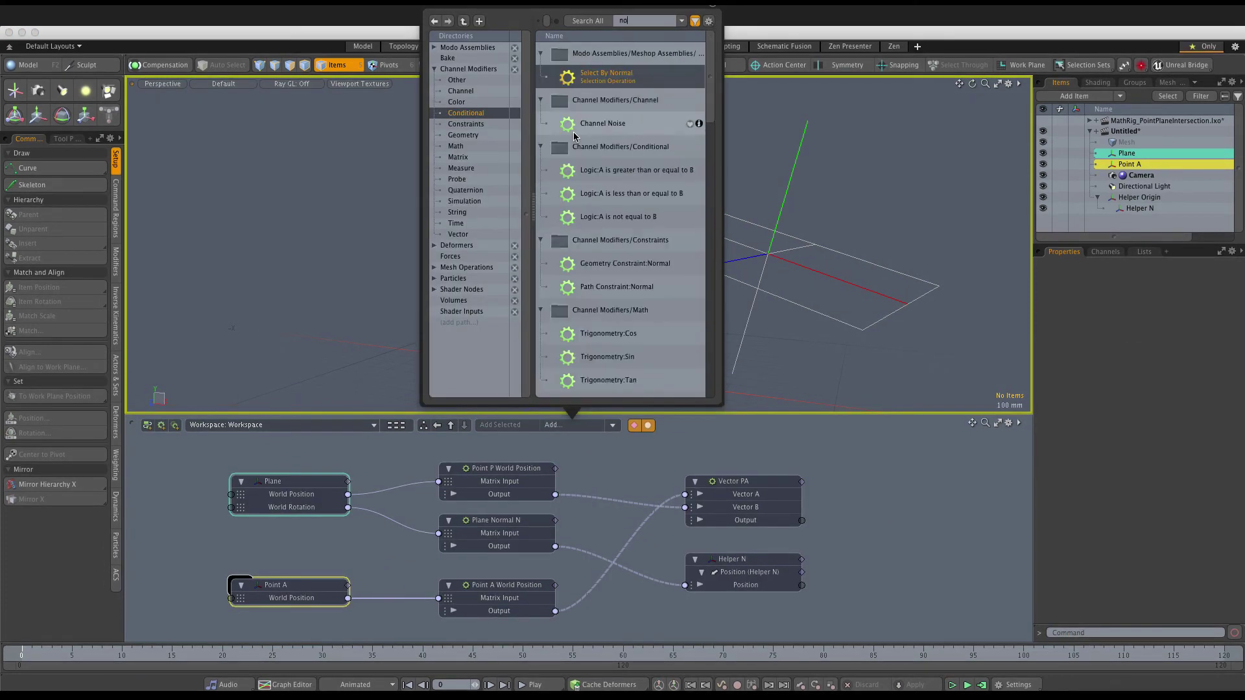
type("rmali")
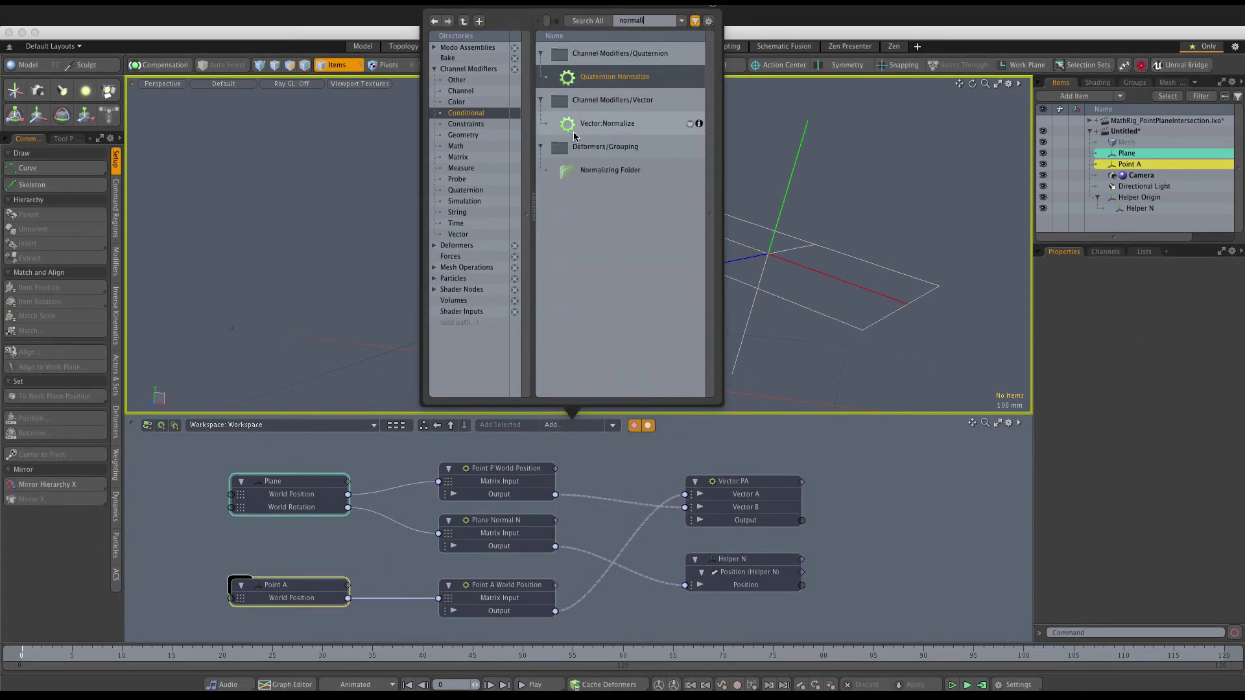
left_click(593, 134)
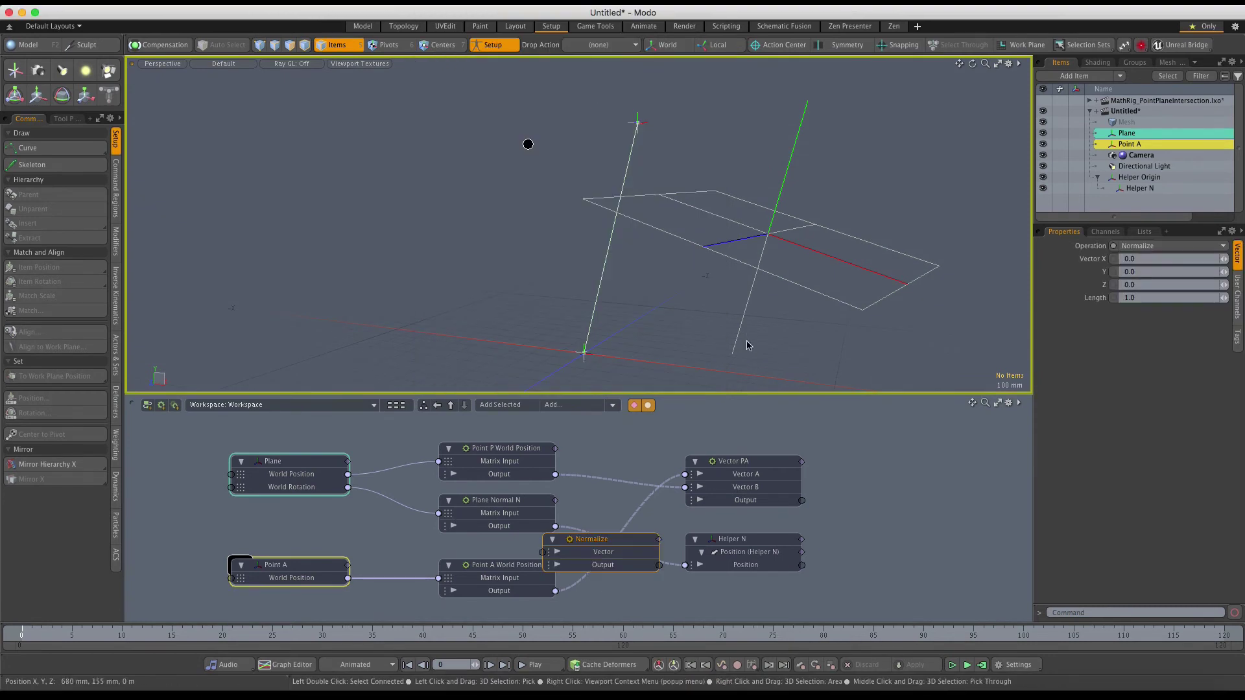
left_click_drag(604, 556, 960, 475)
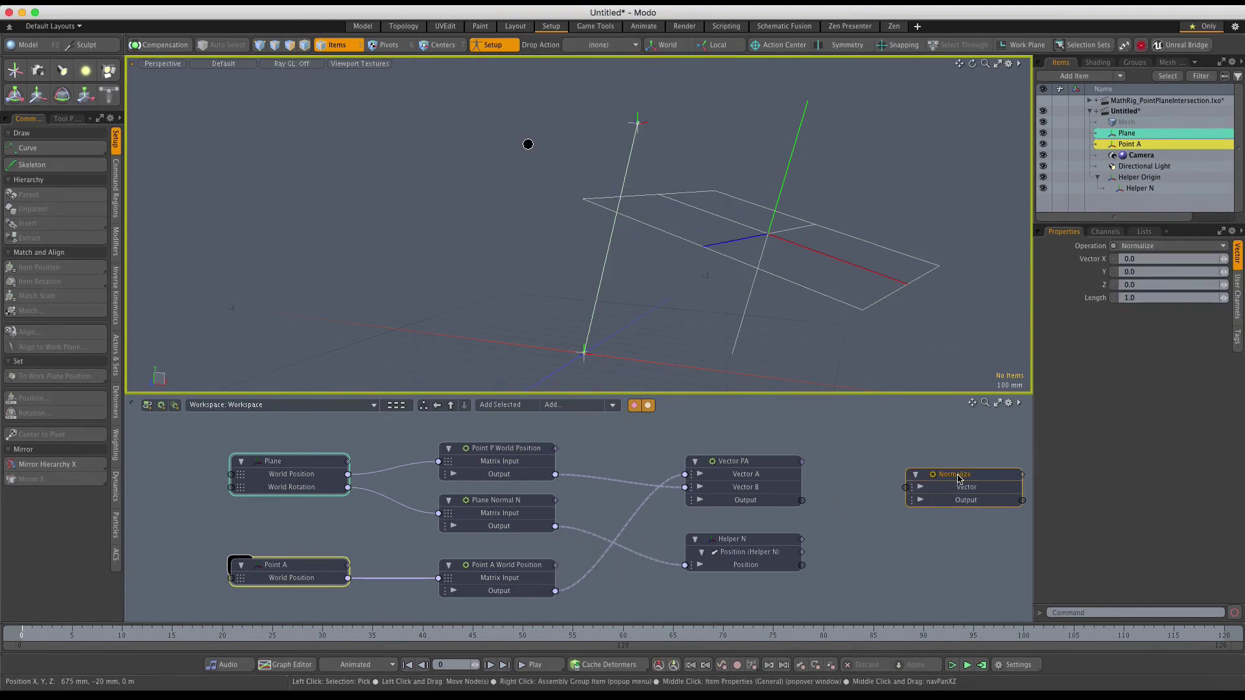
Feed Vector PA's output into the Normalize node and begin renaming it
key("a")
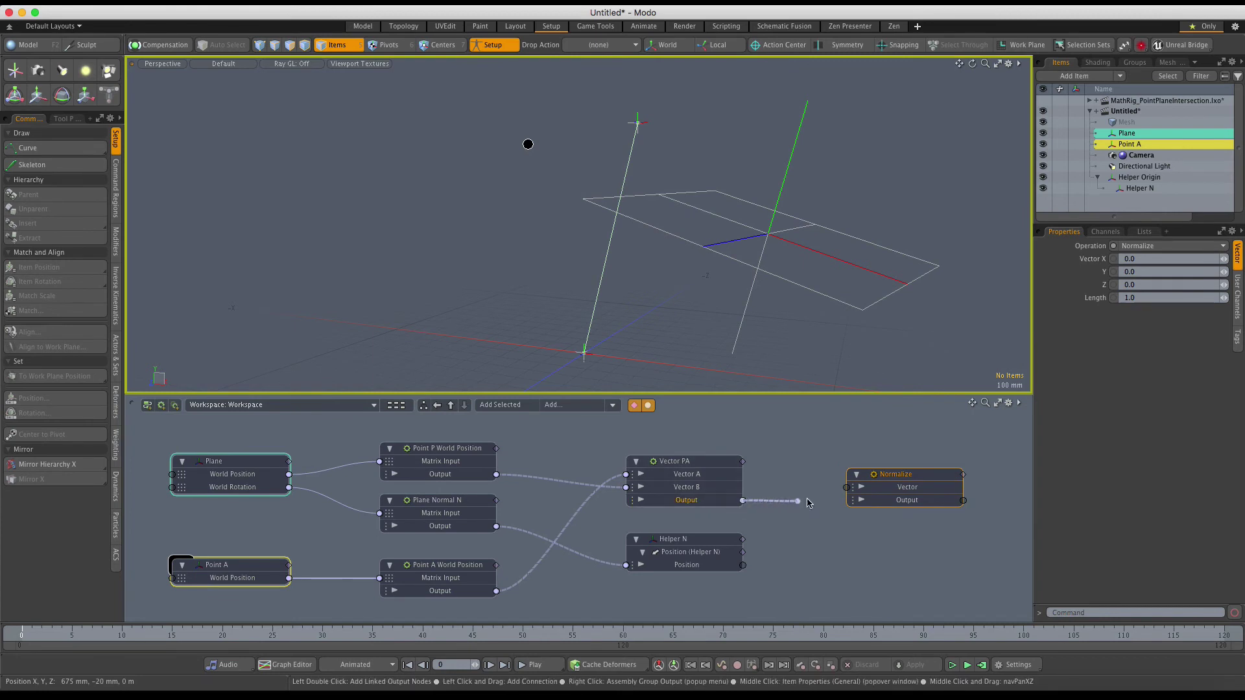
left_click_drag(816, 501, 847, 487)
left_click_drag(923, 479, 911, 493)
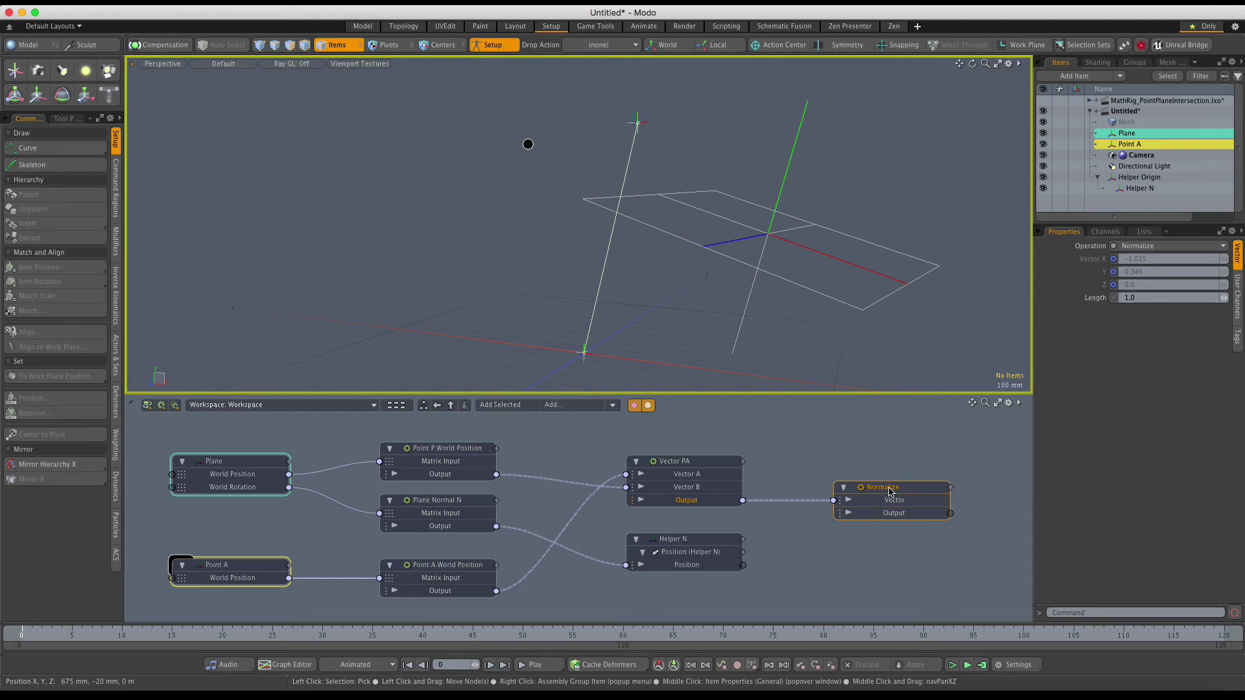
double_click(900, 490)
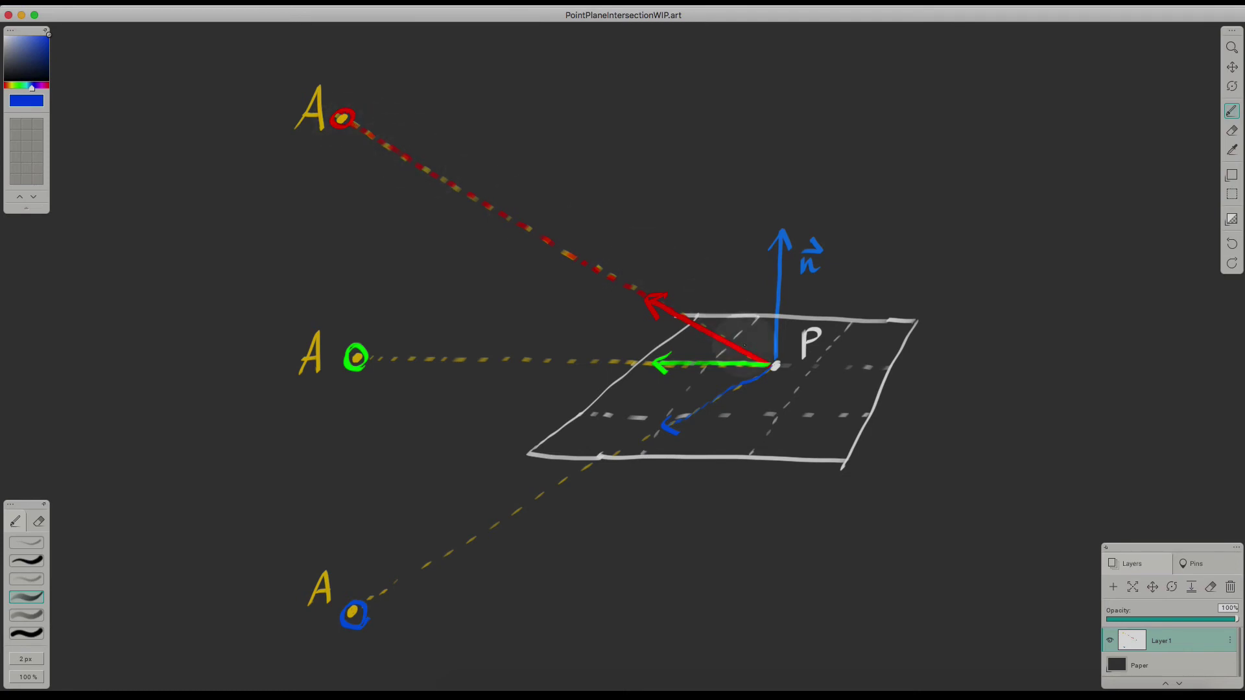
Switch the drawing colour to red and draw a test arrow along the dashed line
left_click(4, 85)
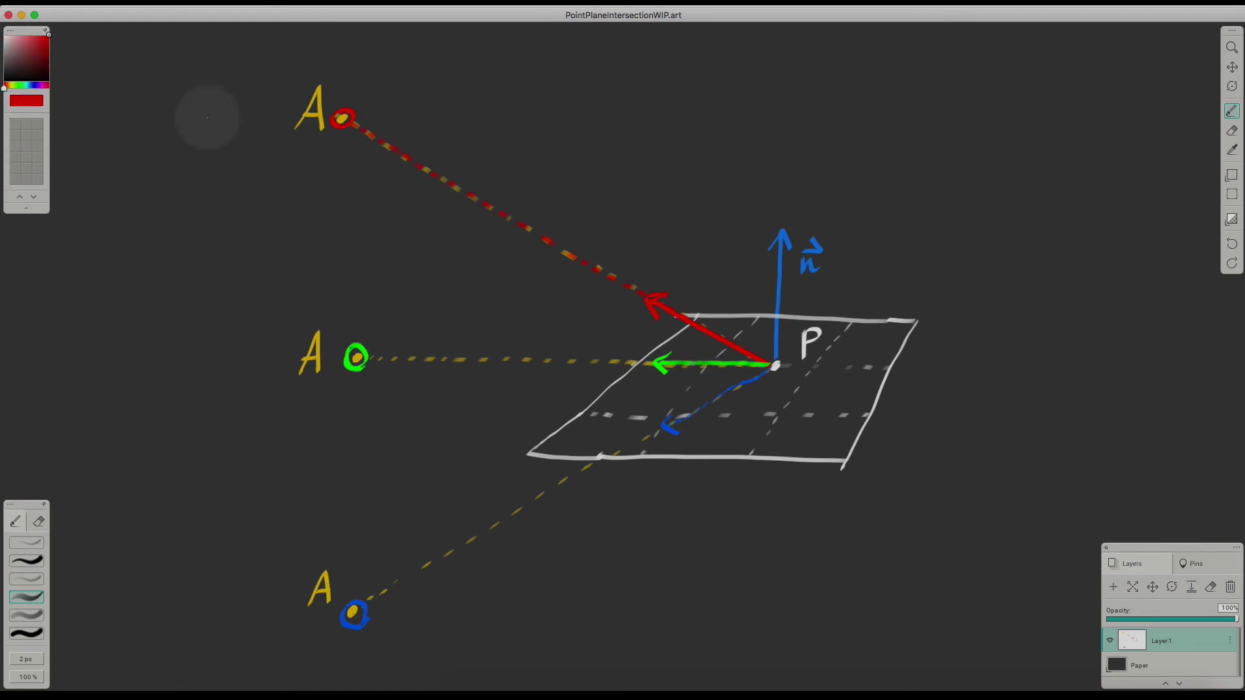
mouse_move(349, 120)
left_mouse_down()
mouse_move(467, 195)
mouse_move(463, 181)
mouse_move(473, 195)
mouse_move(454, 204)
left_mouse_up()
Undo the test arrow, then add a locator 'Helper PA' parented under Helper Origin
key("super+z")
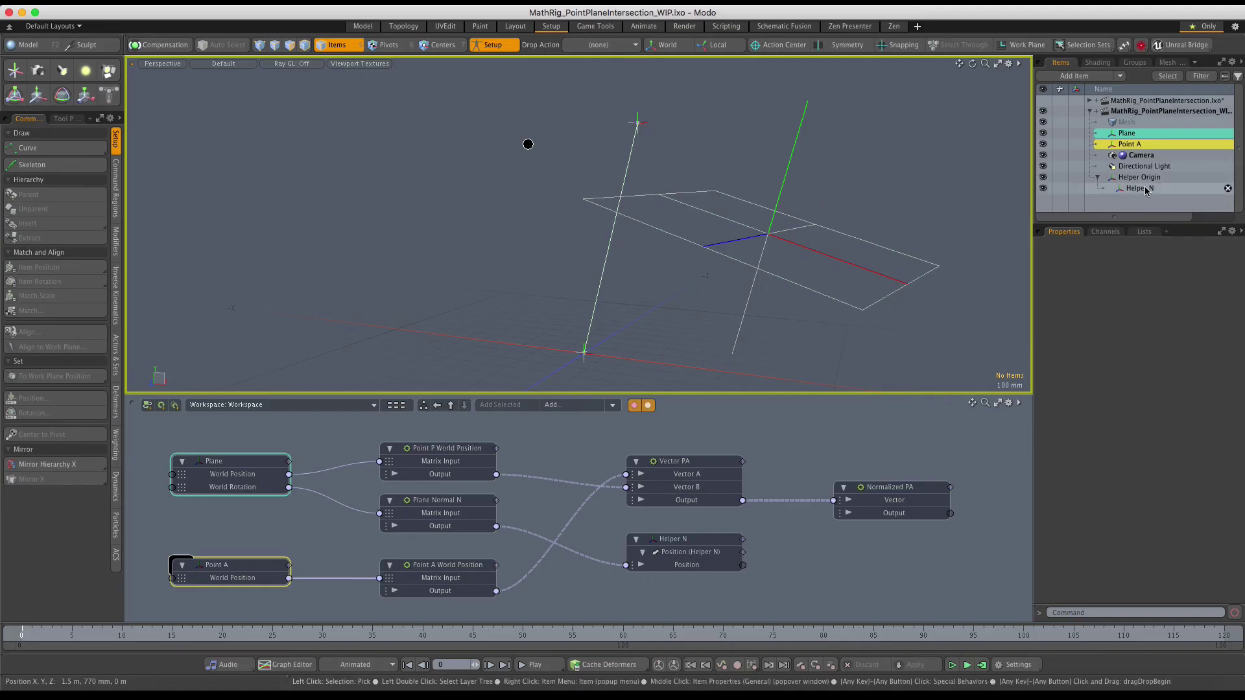
left_click(1145, 189)
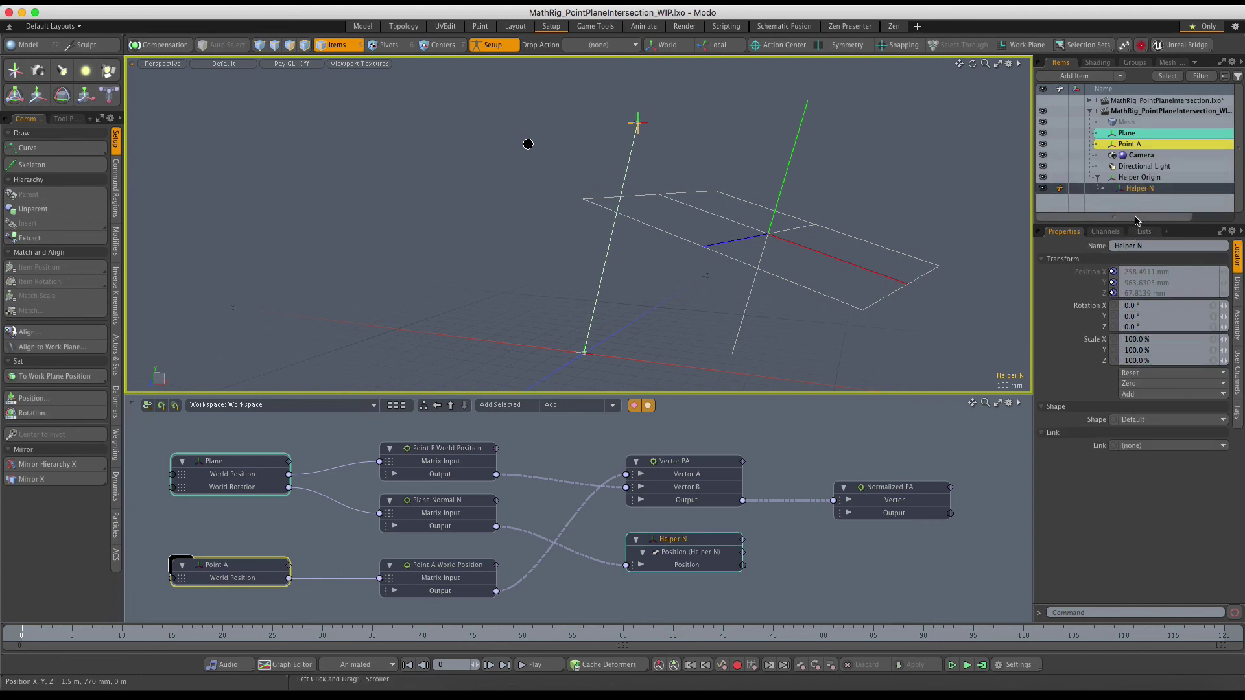
left_click_drag(1137, 224, 1141, 253)
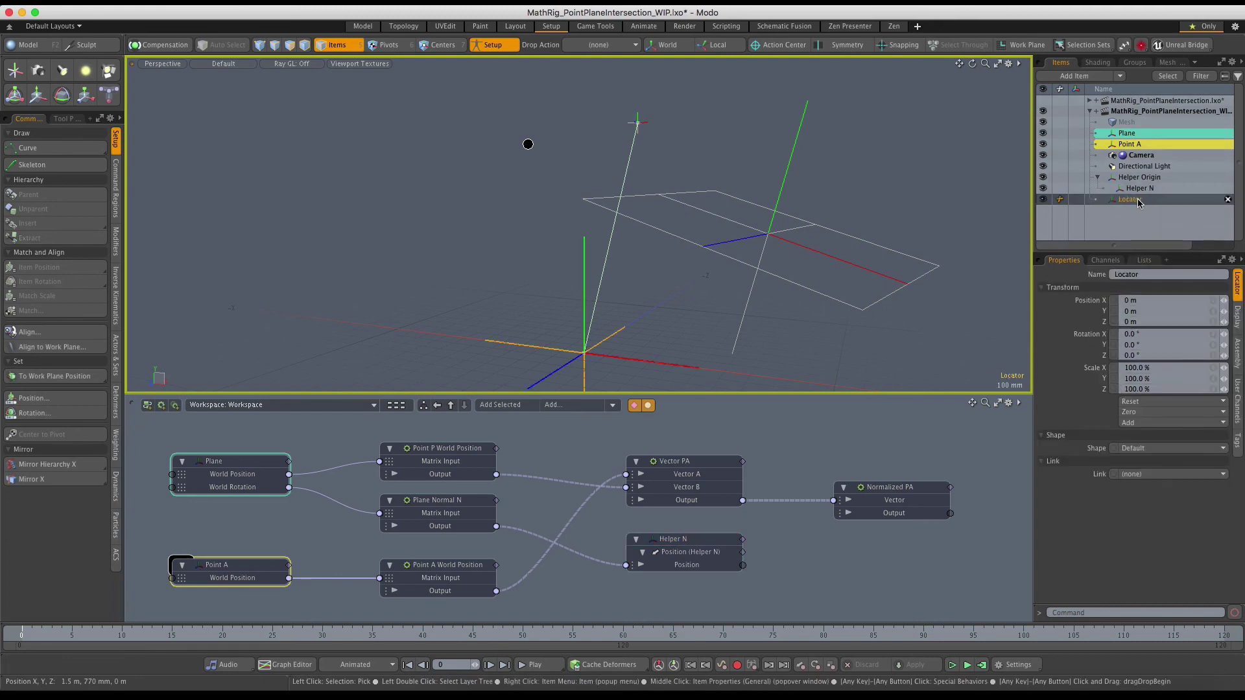
double_click(1146, 202)
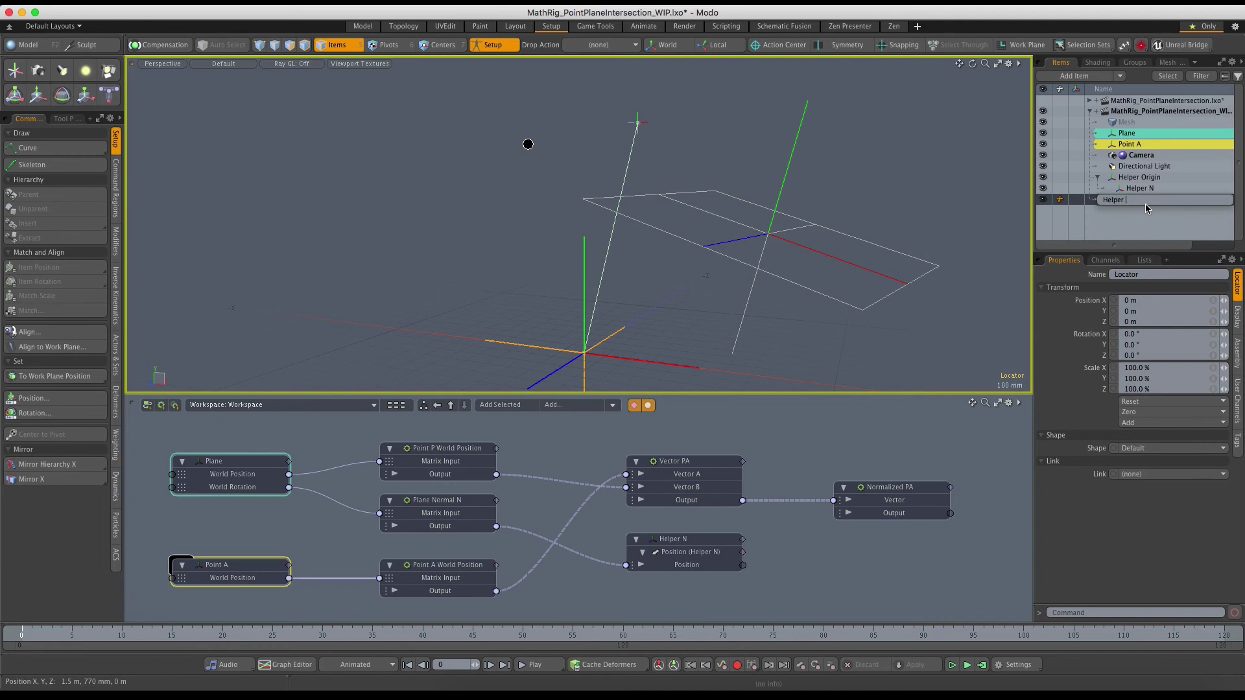
type("Helper PA")
key("Return")
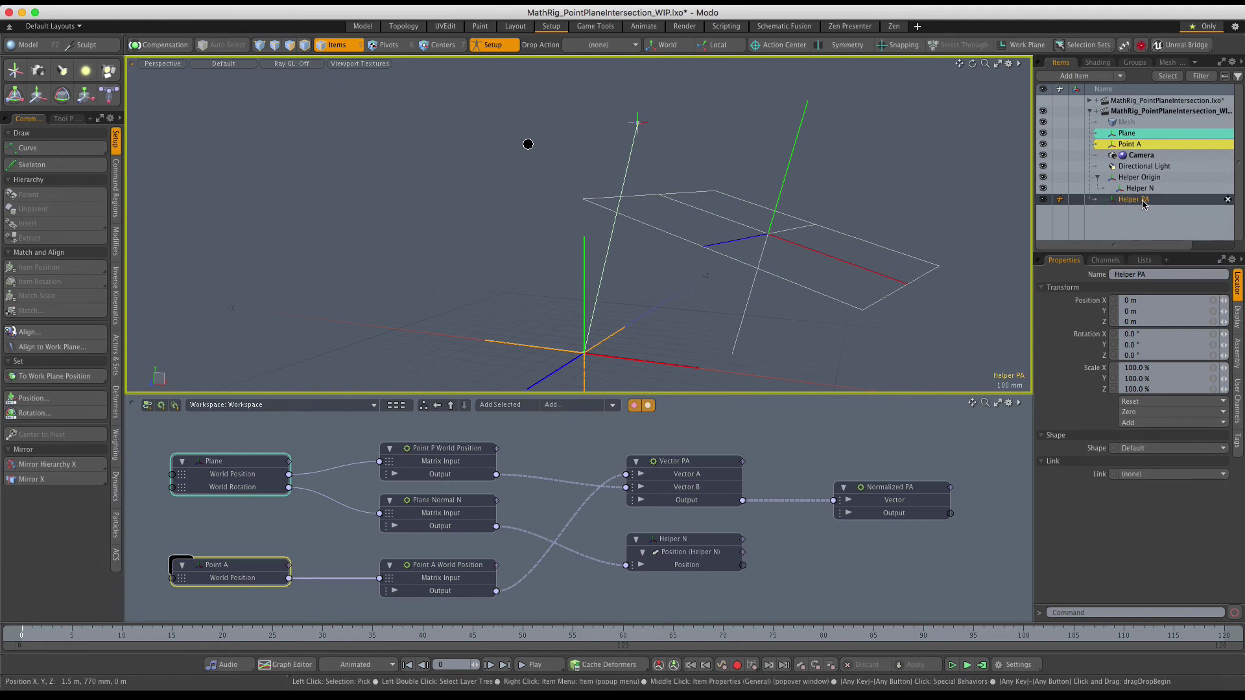
left_click_drag(1143, 204, 1148, 184)
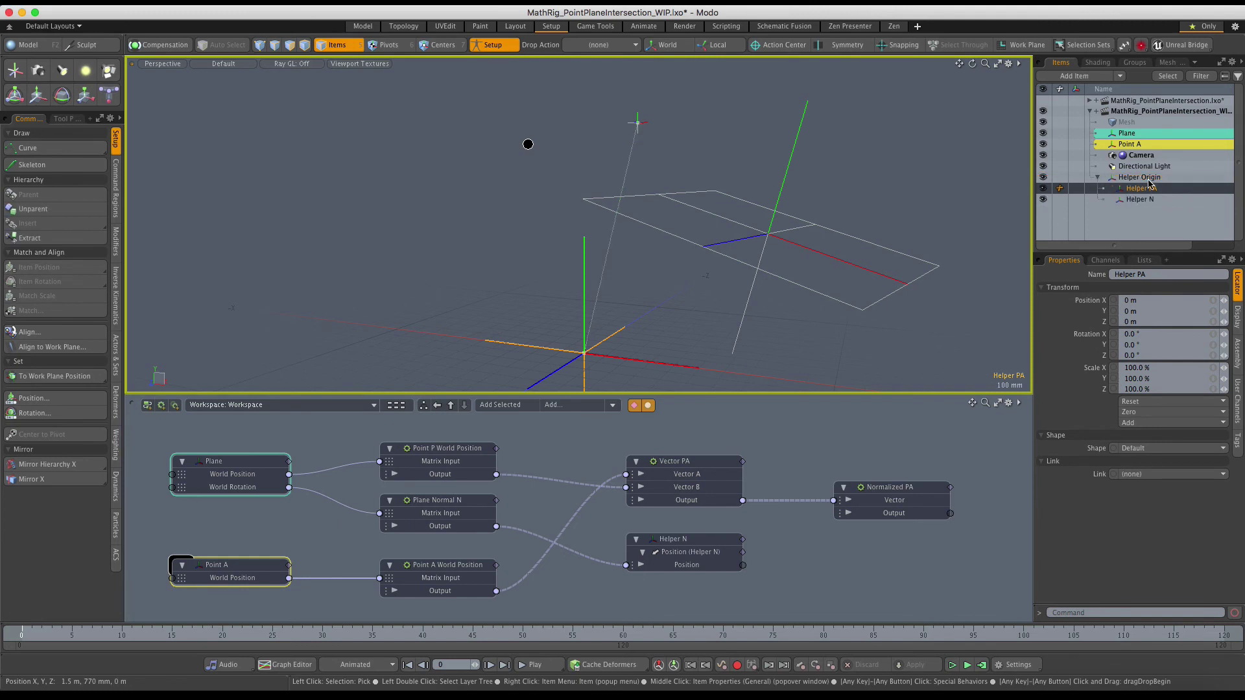
Set Helper PA's display size to 0 and add it as a schematic node
left_click(1237, 318)
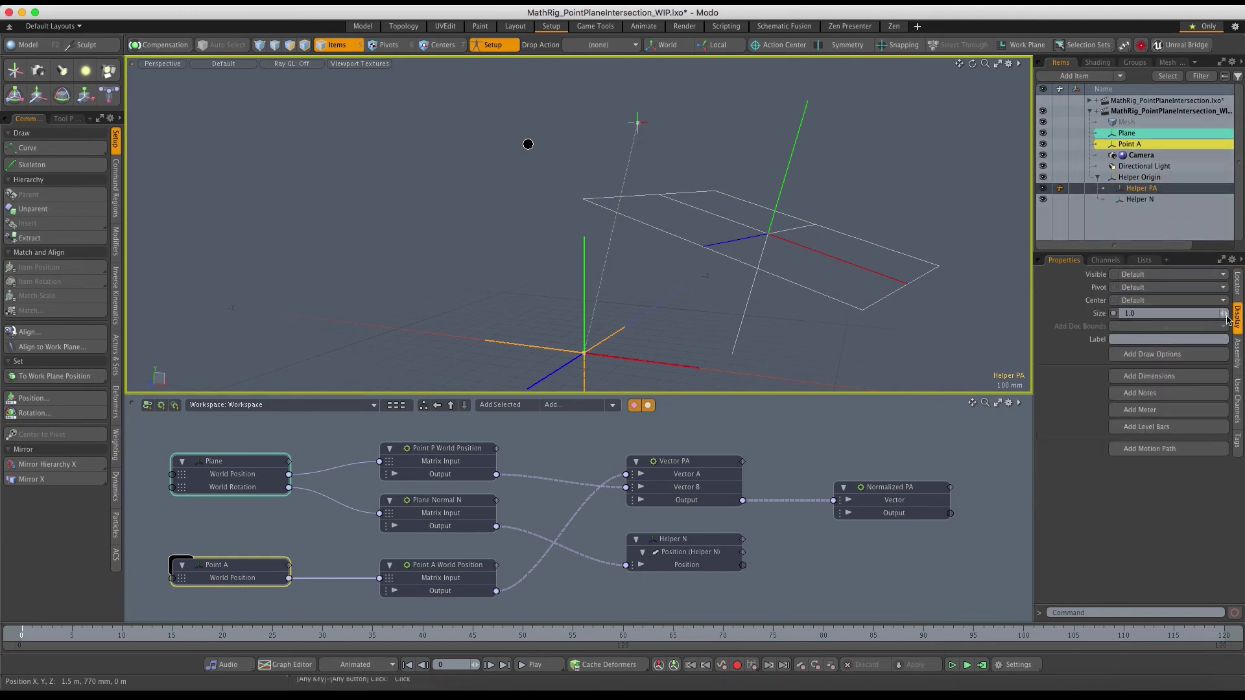
type("0")
key("Return")
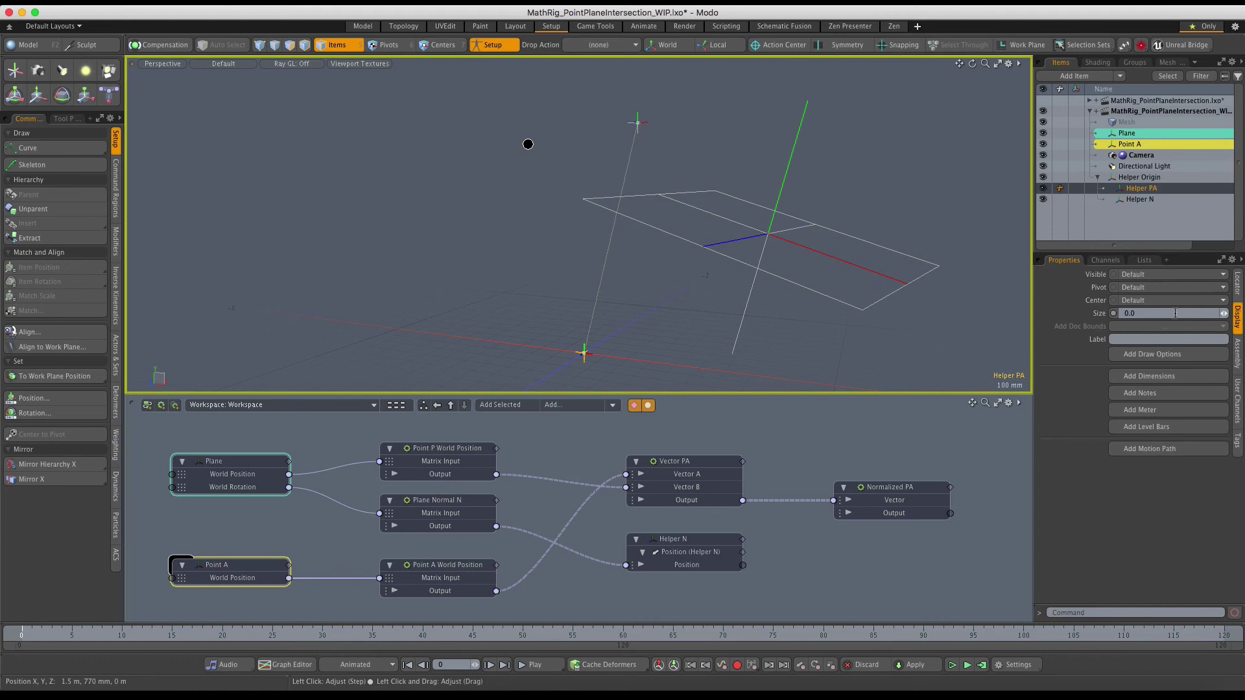
left_click_drag(1143, 188, 903, 516)
left_click_drag(865, 559, 892, 431)
left_click_drag(959, 467, 959, 542)
Add Position channels to Helper PA and wire Normalized PA Output into them
left_click(1105, 260)
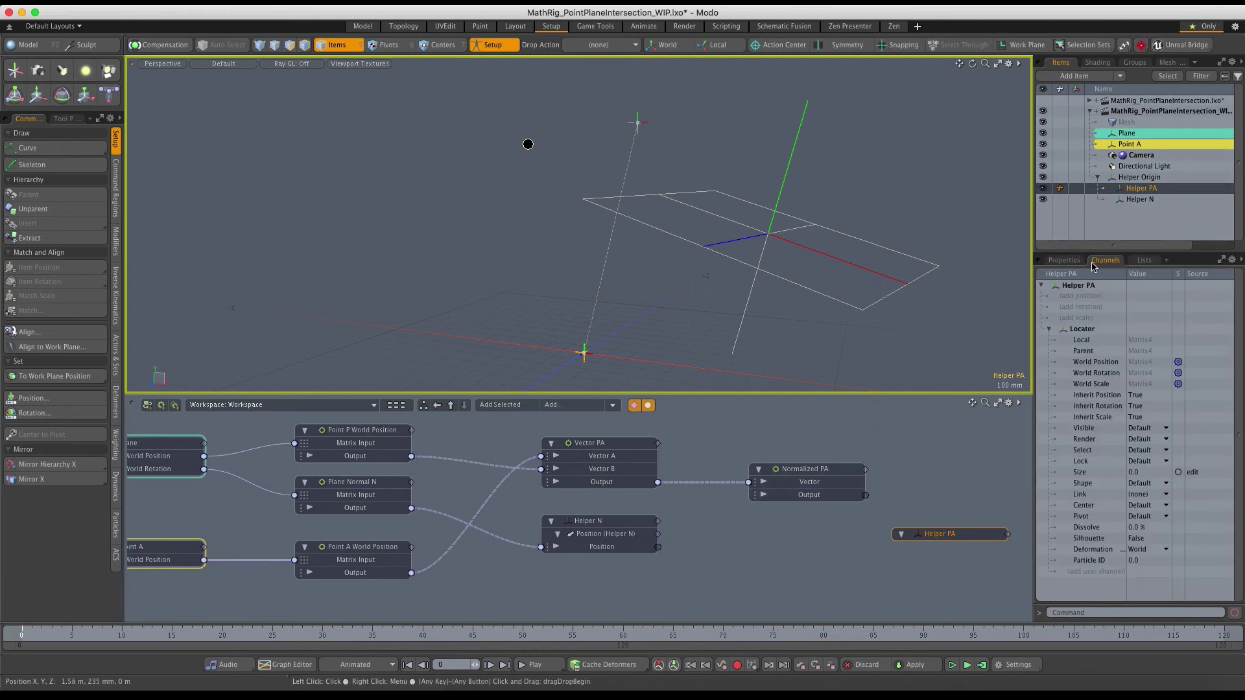
left_click(1070, 298)
double_click(1094, 353)
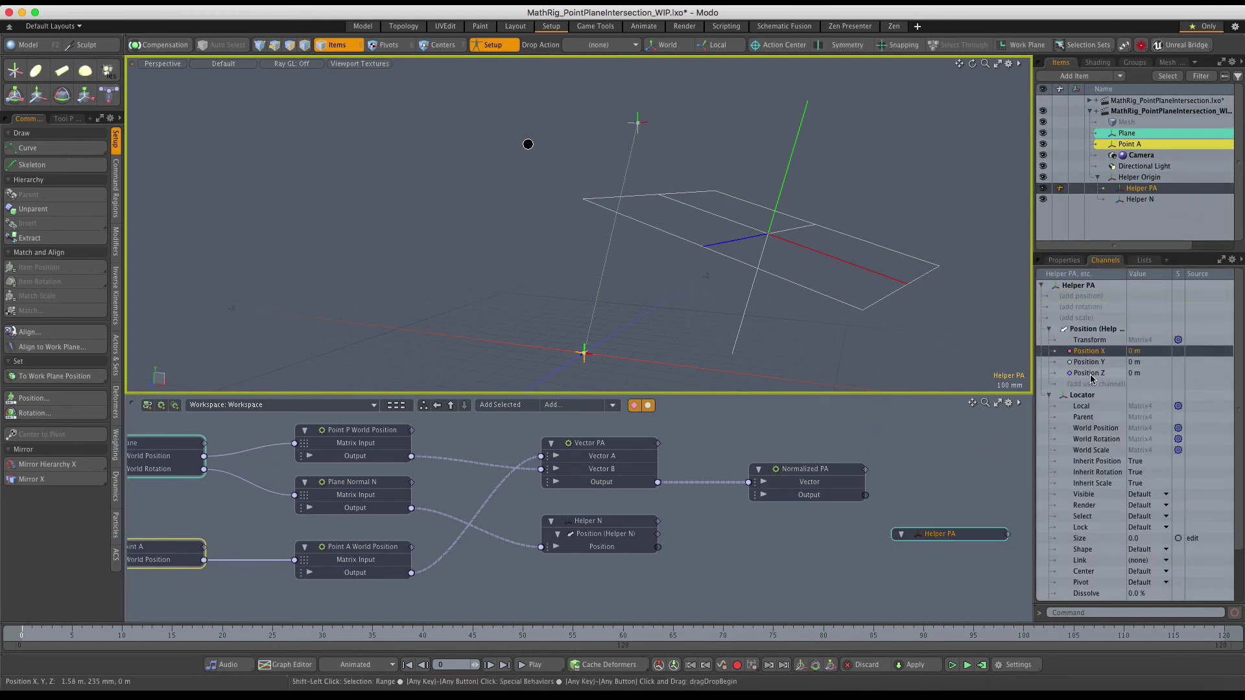
left_click_drag(1096, 356, 890, 568)
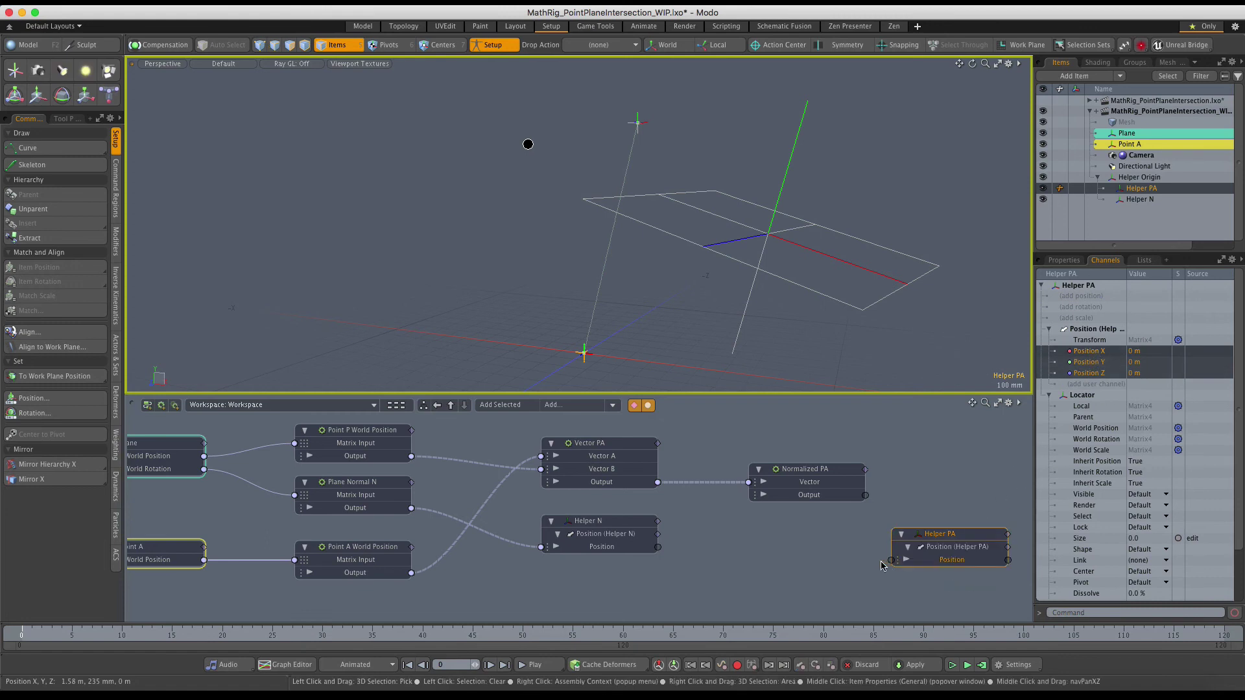
left_click_drag(866, 495, 891, 560)
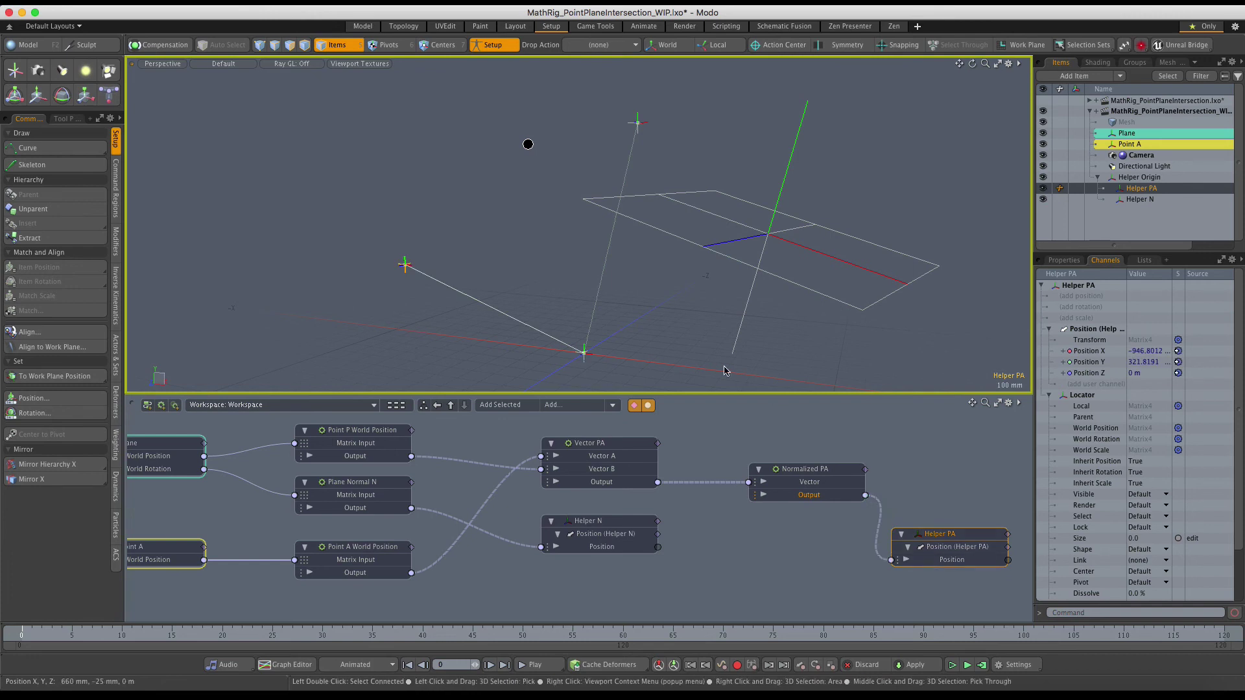
Move Point A with the Move tool to check Helper PA follows the normalized direction
left_click_drag(519, 192, 537, 236, "alt")
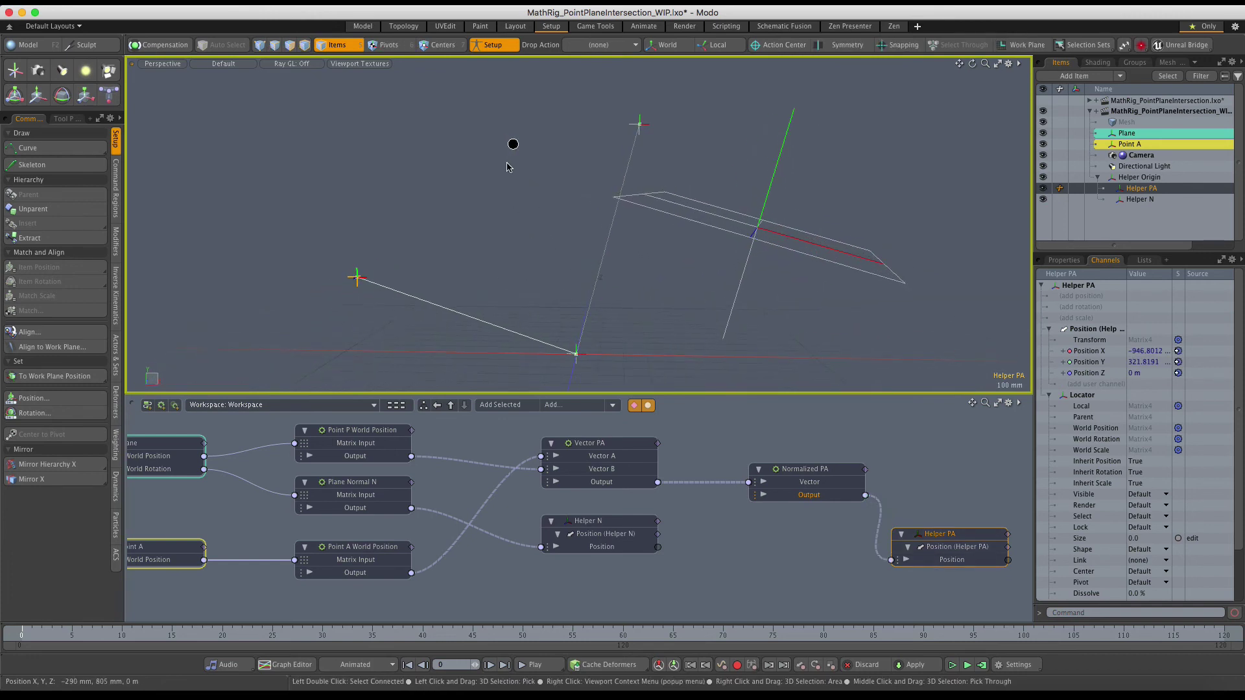
left_click(513, 142)
key("w")
mouse_move(518, 126)
left_mouse_down()
mouse_move(500, 148)
mouse_move(528, 139)
mouse_move(514, 114)
left_mouse_up()
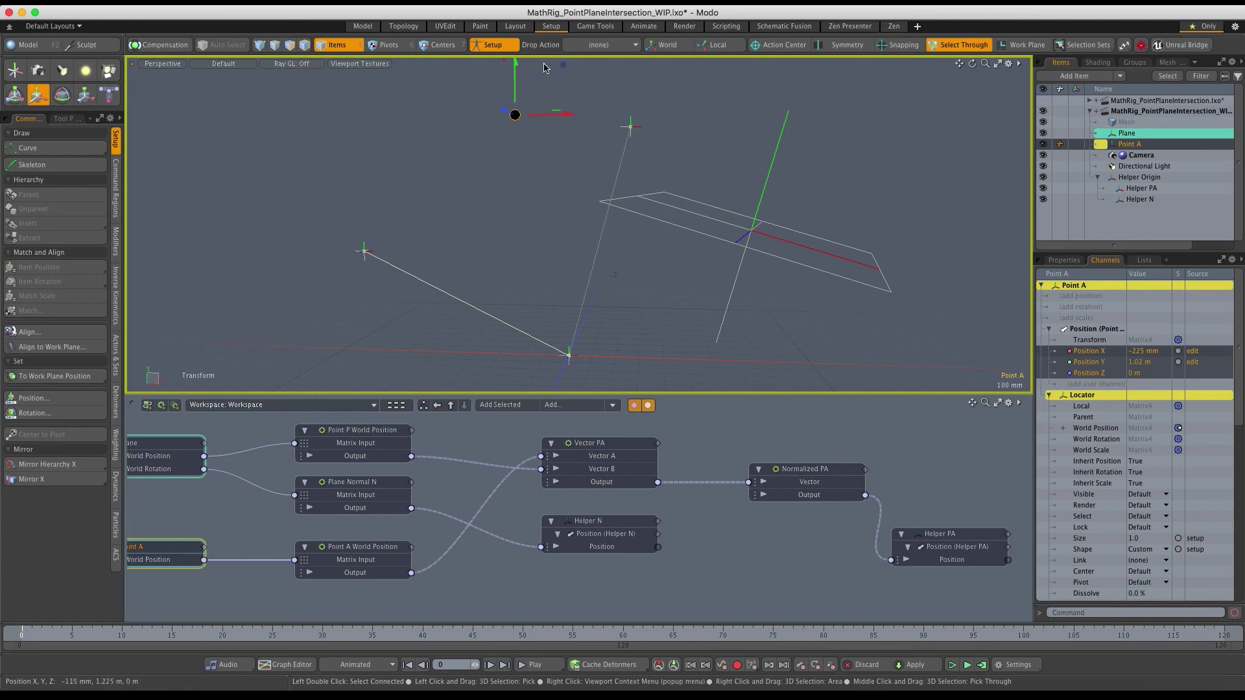
left_click_drag(515, 116, 545, 105)
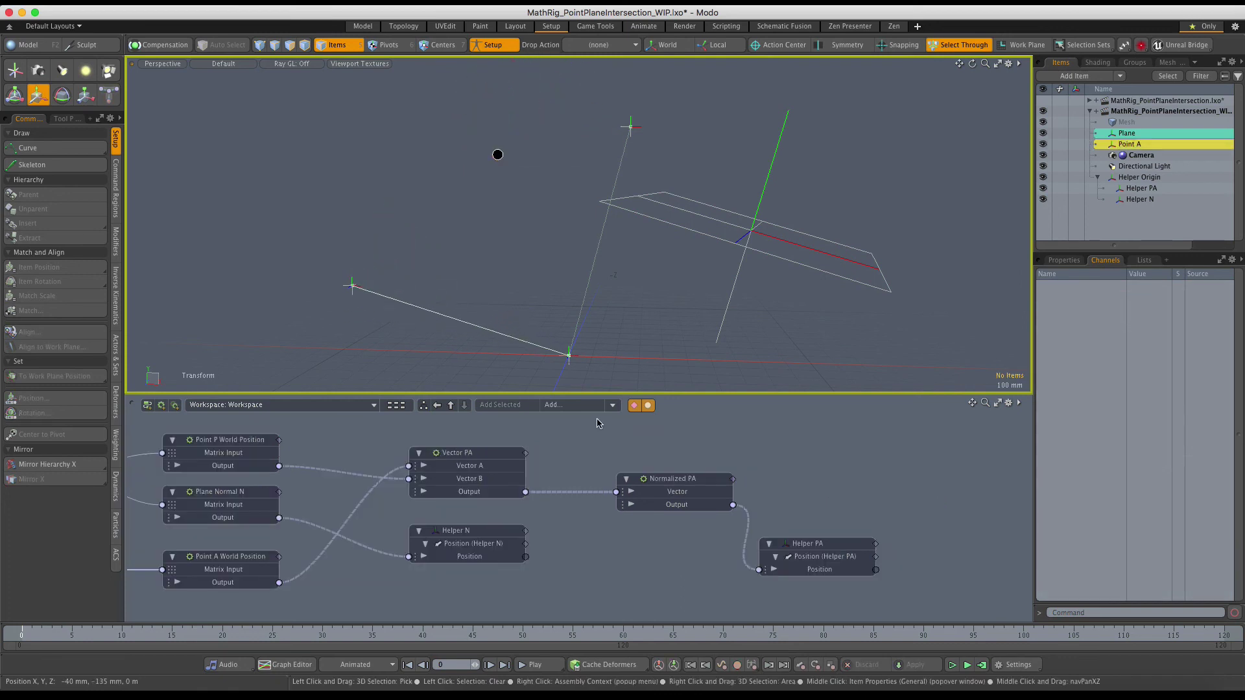
Add a Vector Maths Dot Product node via 'dot pr' and place it right of the nodes
left_click(564, 404)
type("dot pr")
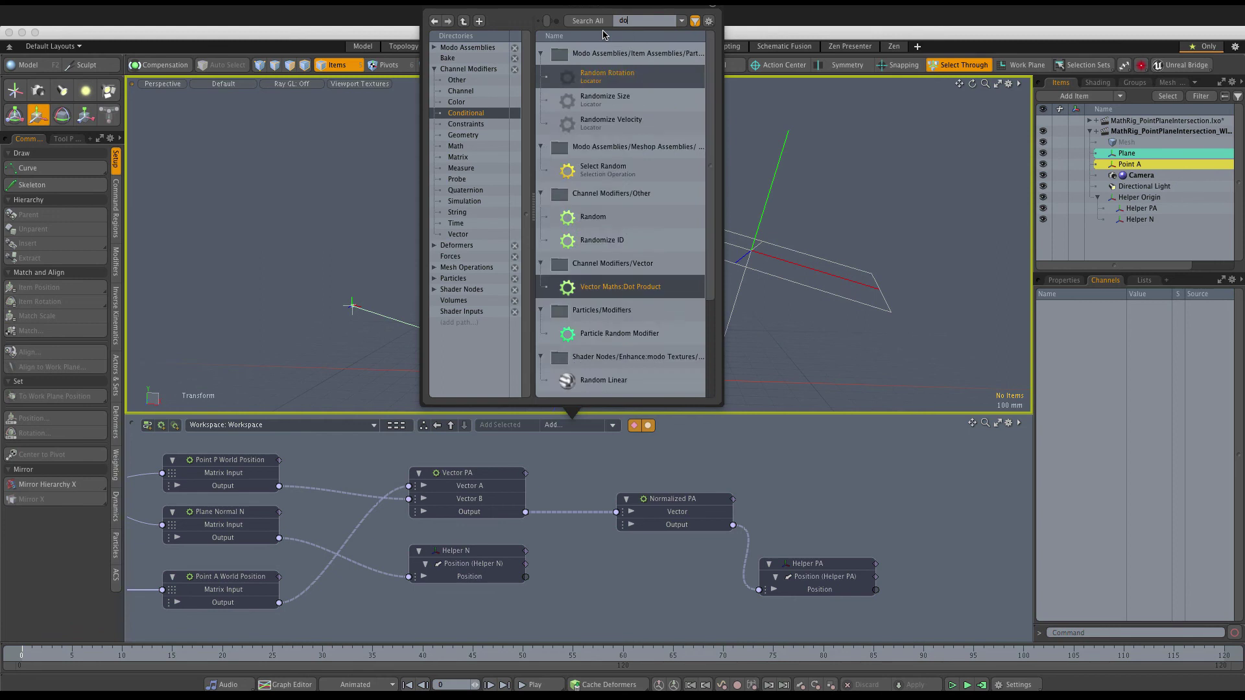
left_click(620, 77)
left_click_drag(621, 507, 962, 485)
middle_click_drag(570, 512, 597, 510)
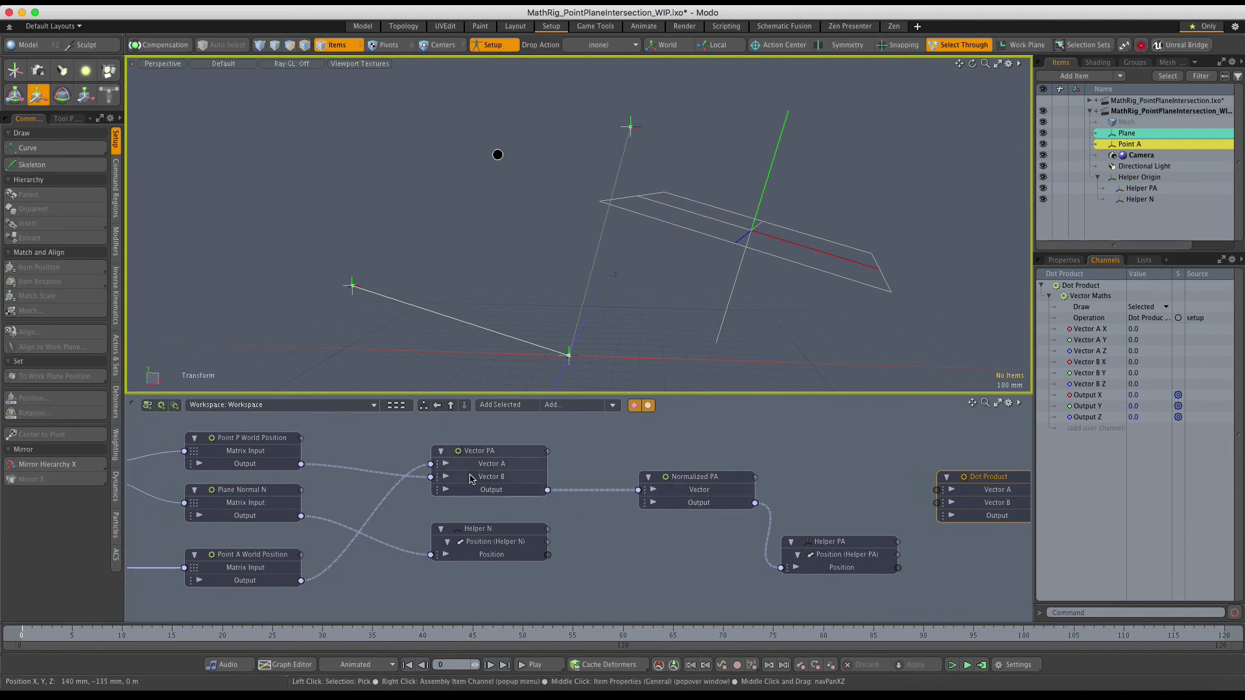
middle_click_drag(330, 522, 363, 509)
Set editor colours on Plane Normal N and Normalized PA (orange), then reposition the Dot Product node
left_click(372, 501)
right_click(372, 501)
mouse_move(351, 359)
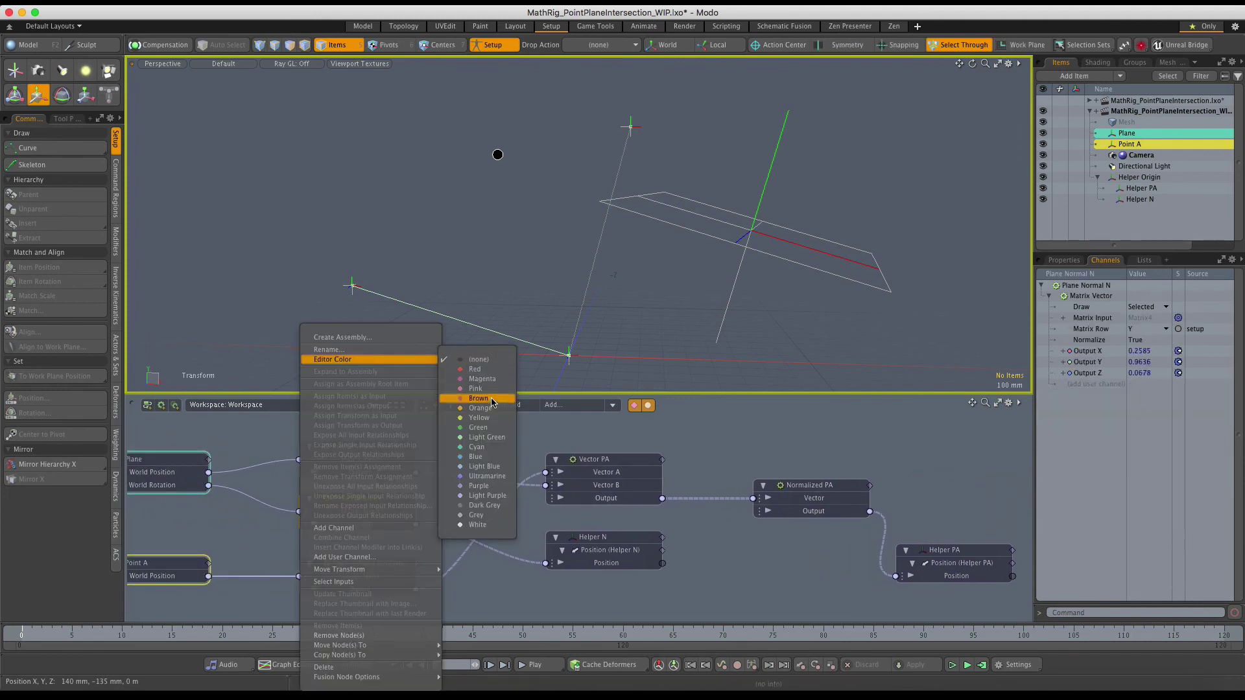
left_click(485, 459)
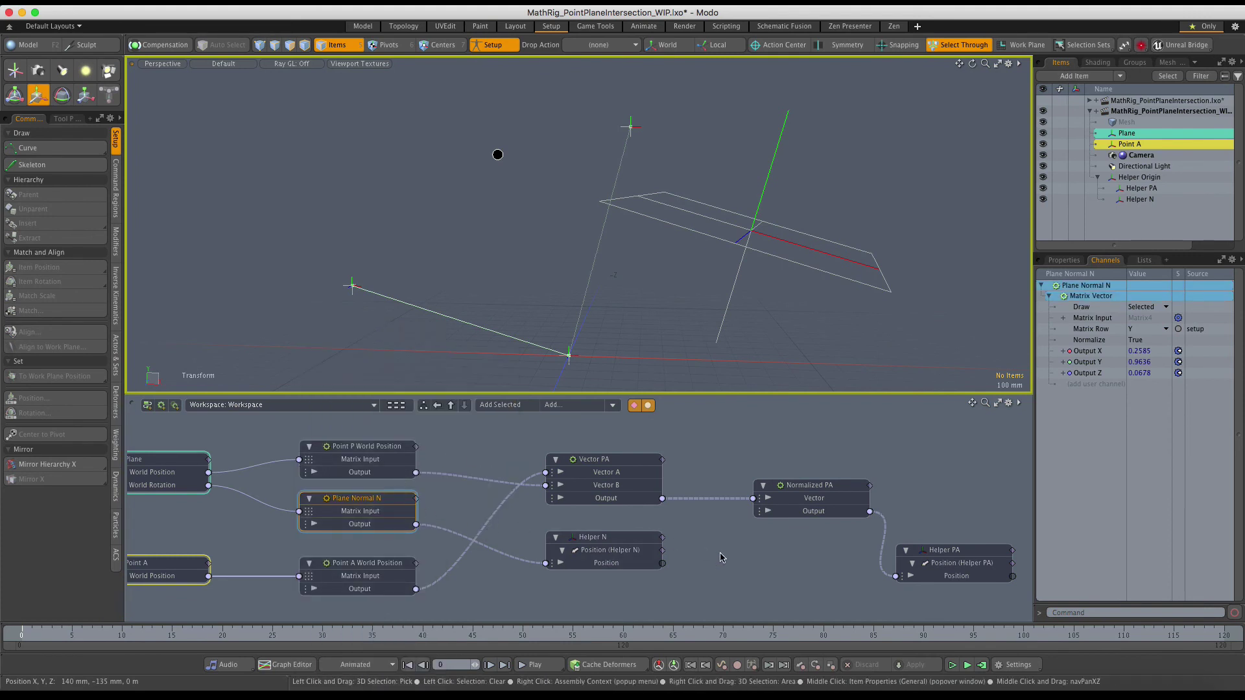
middle_click_drag(735, 561, 704, 559)
left_click(791, 486)
right_click(792, 483)
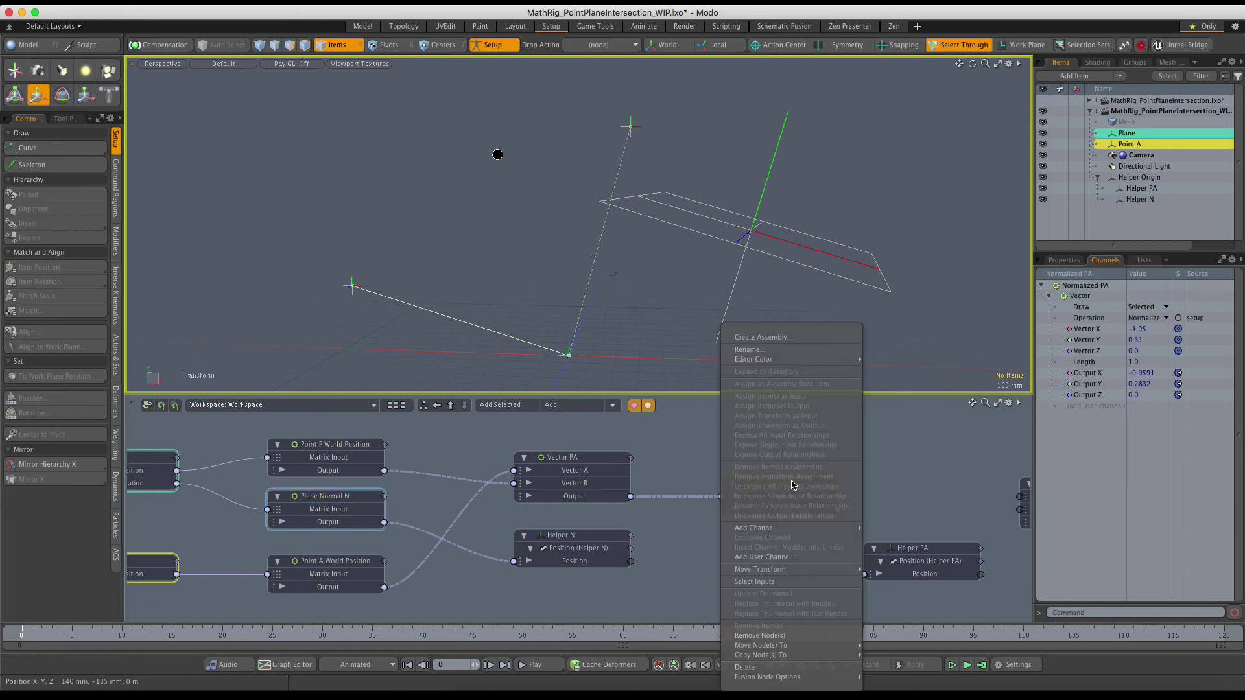
mouse_move(772, 361)
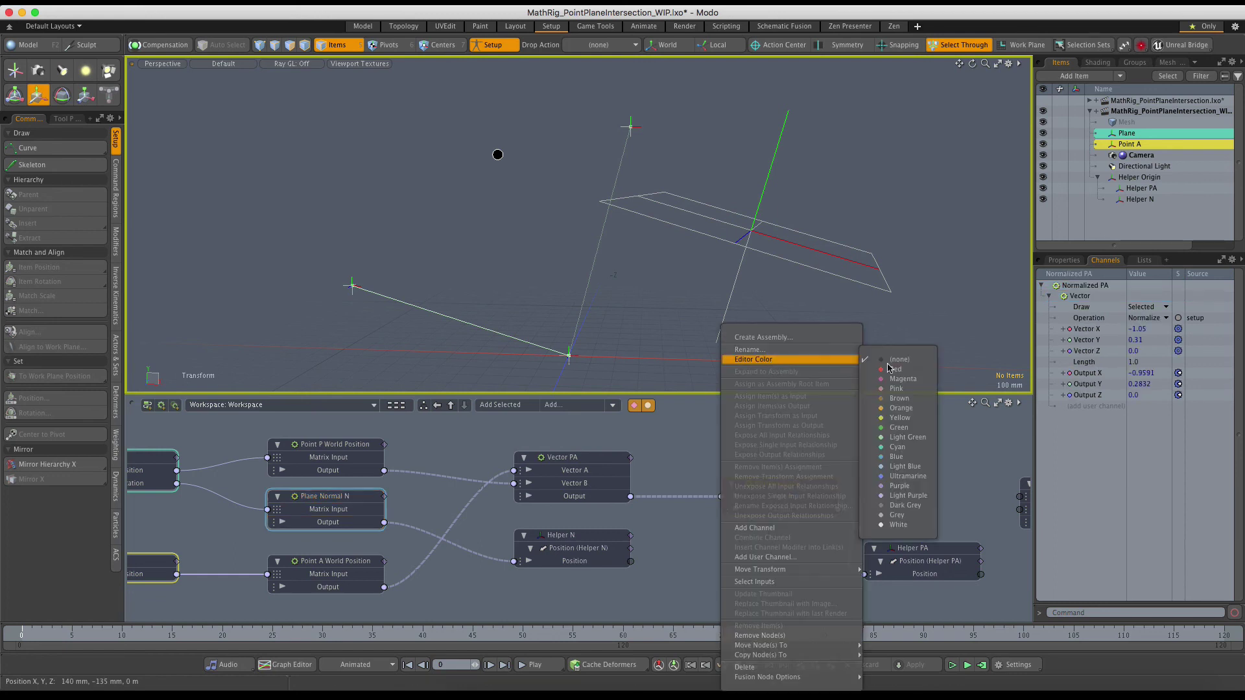
left_click(908, 414)
middle_click_drag(890, 473, 775, 455)
left_click_drag(964, 465, 934, 457)
Wire Normalized PA Output to Dot Product Vector A and Plane Normal N Output to Vector B
left_click(926, 458)
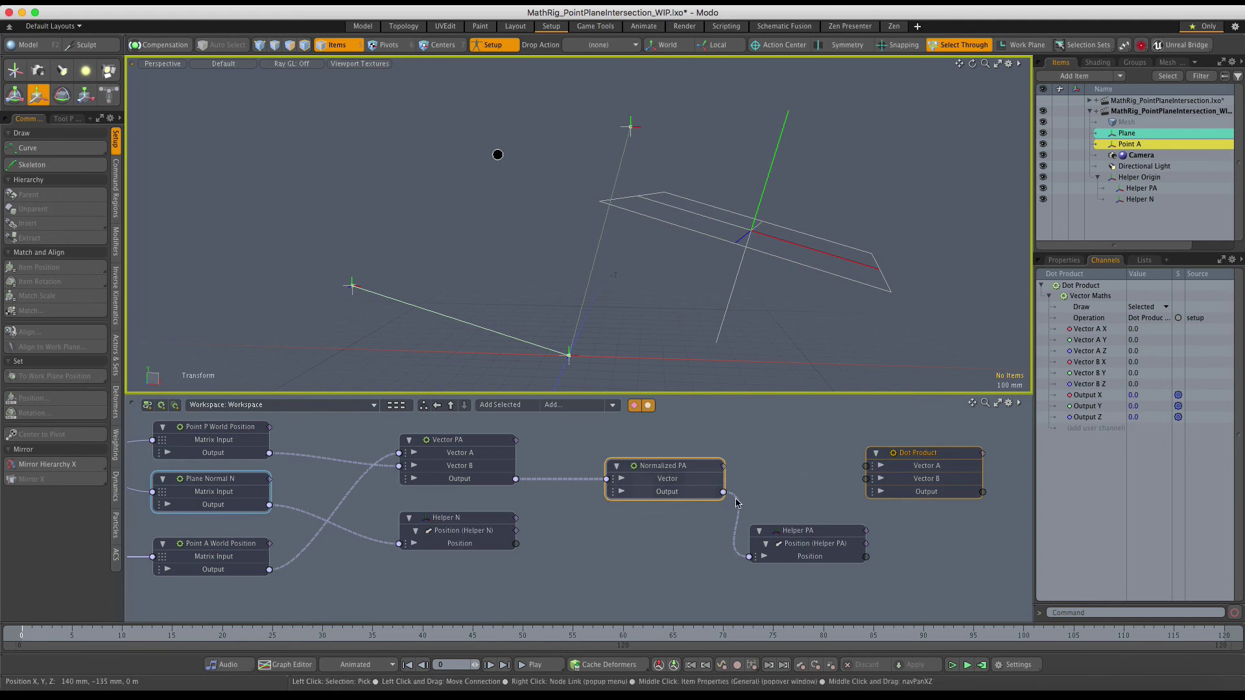
left_click_drag(724, 495, 867, 467)
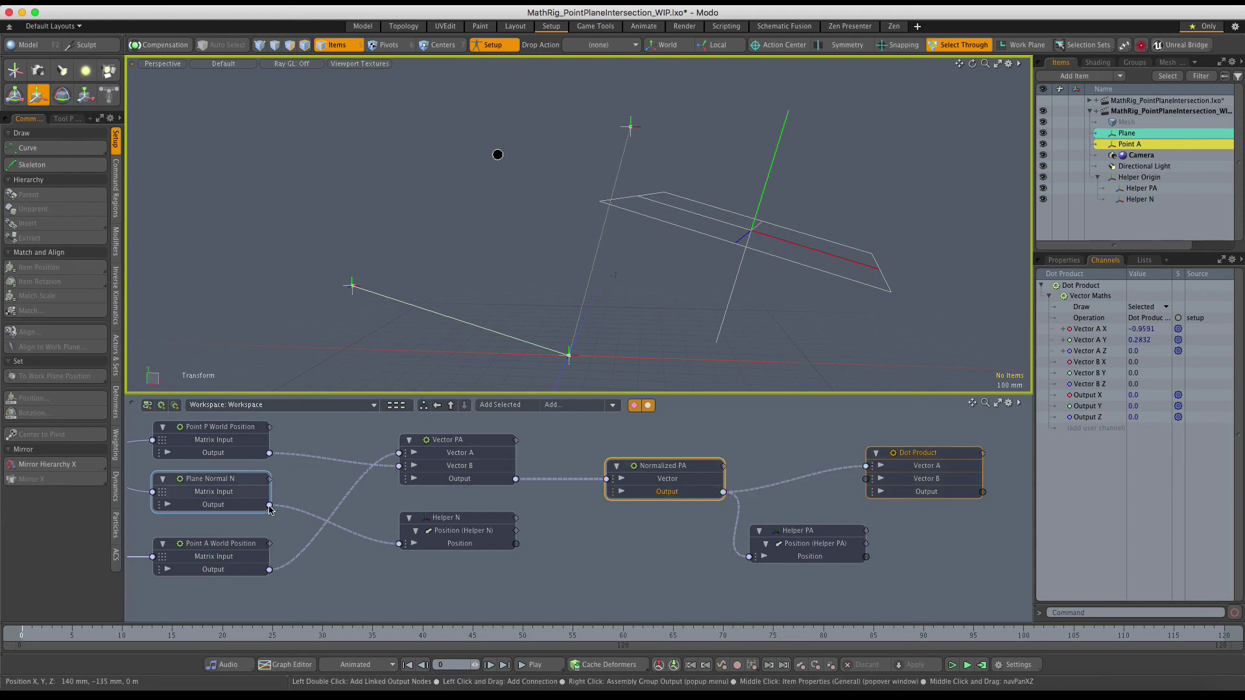
left_click_drag(269, 509, 866, 479)
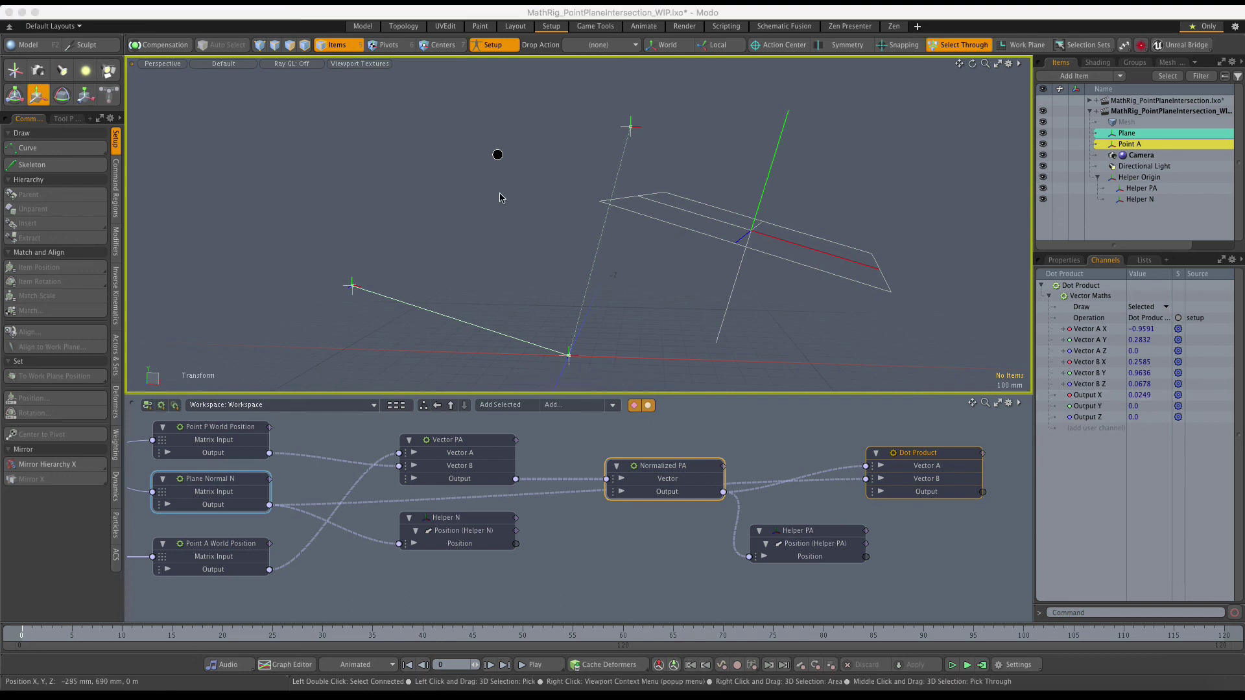
Drag Point A around the plane to 340 mm X, 695 mm Y, giving Output X about 0.0883
left_click(498, 156)
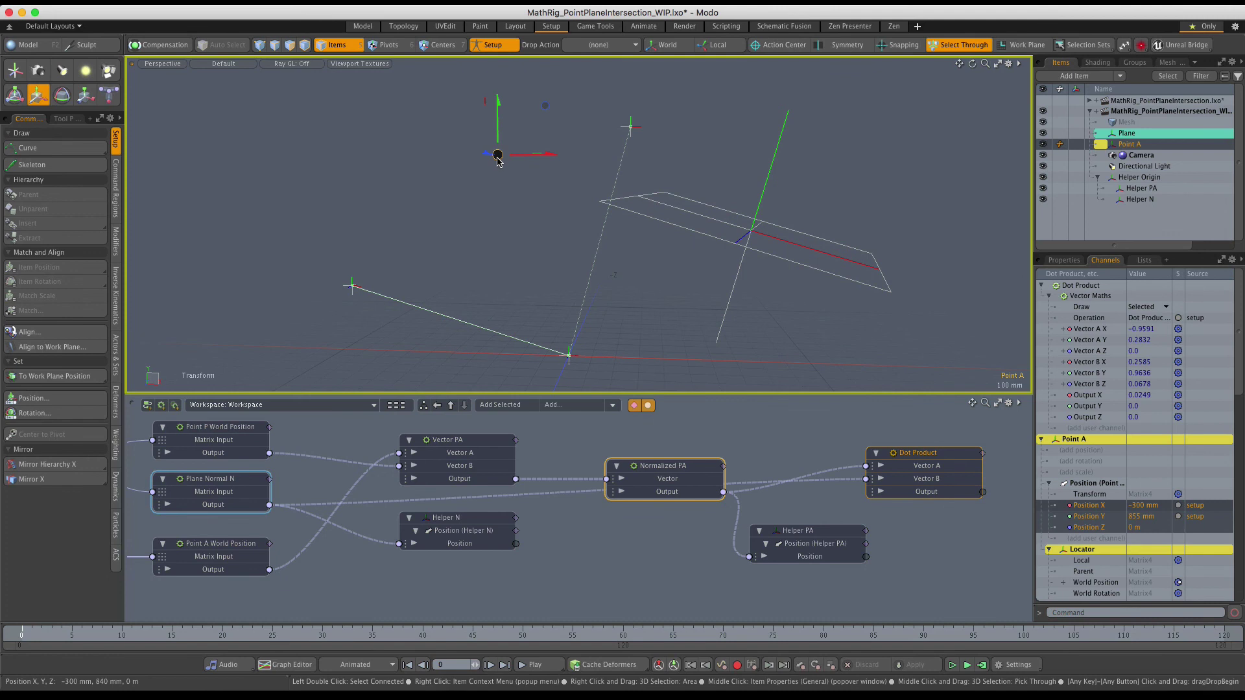
mouse_move(545, 106)
left_mouse_down()
mouse_move(539, 131)
mouse_move(567, 117)
left_mouse_up()
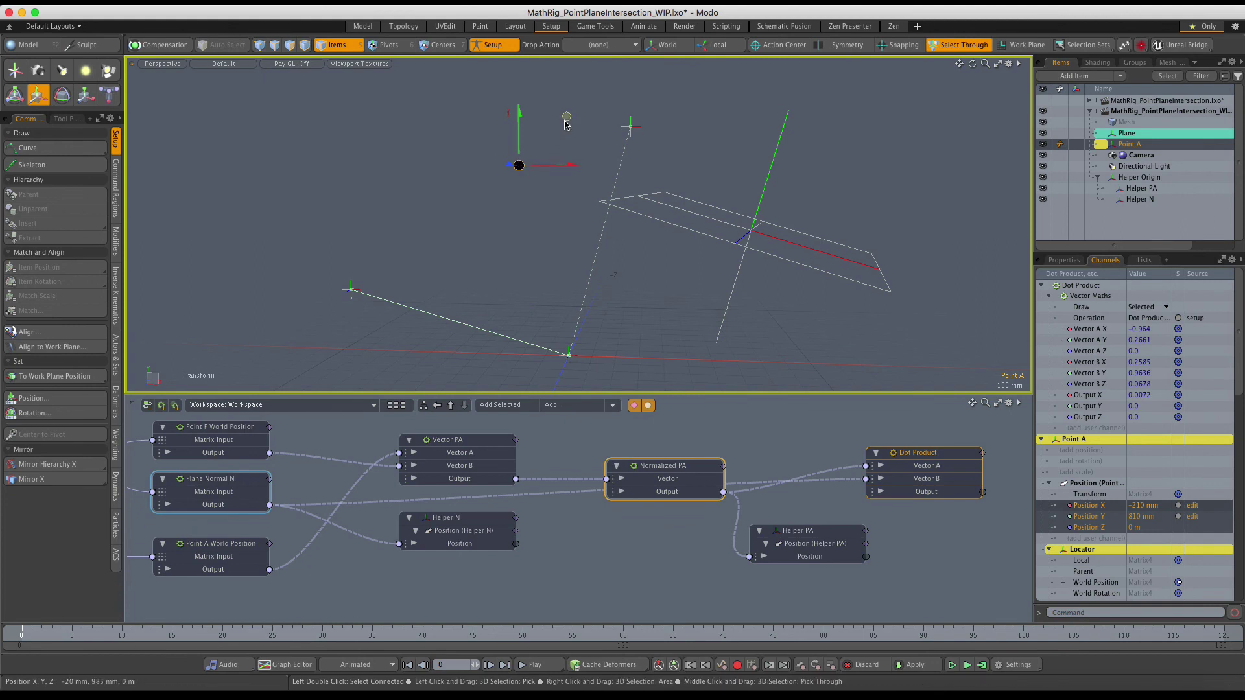
left_click_drag(567, 116, 834, 77)
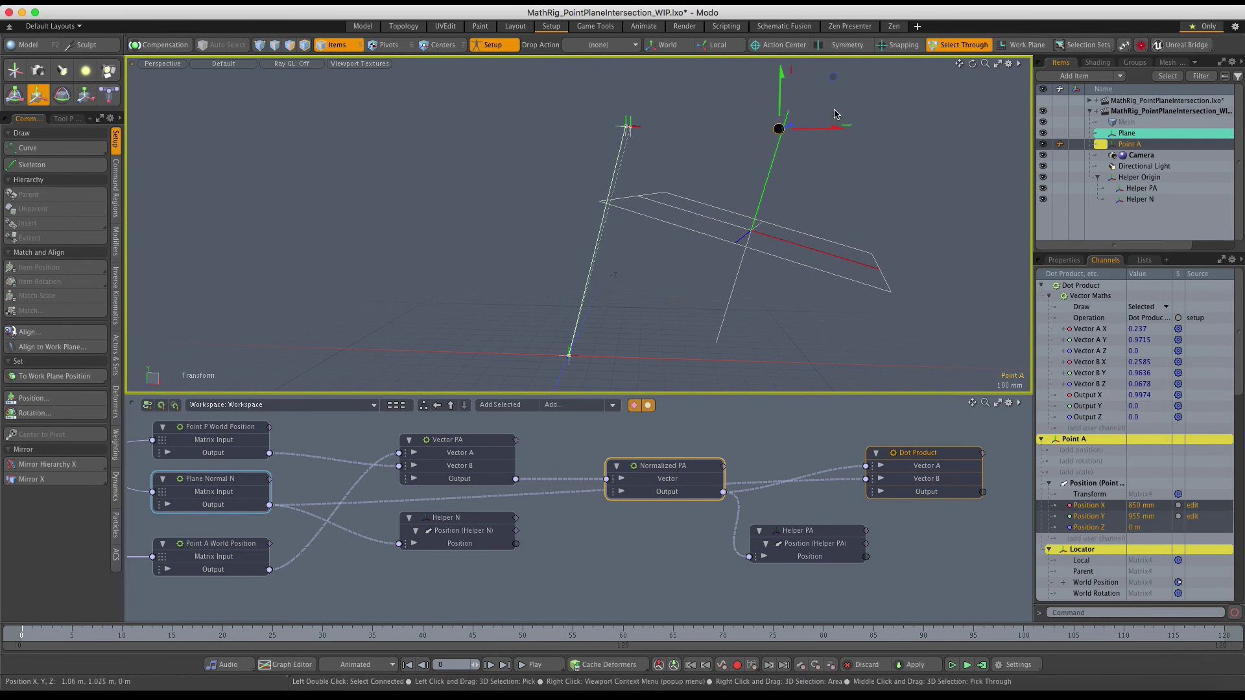
left_click_drag(834, 78, 701, 144)
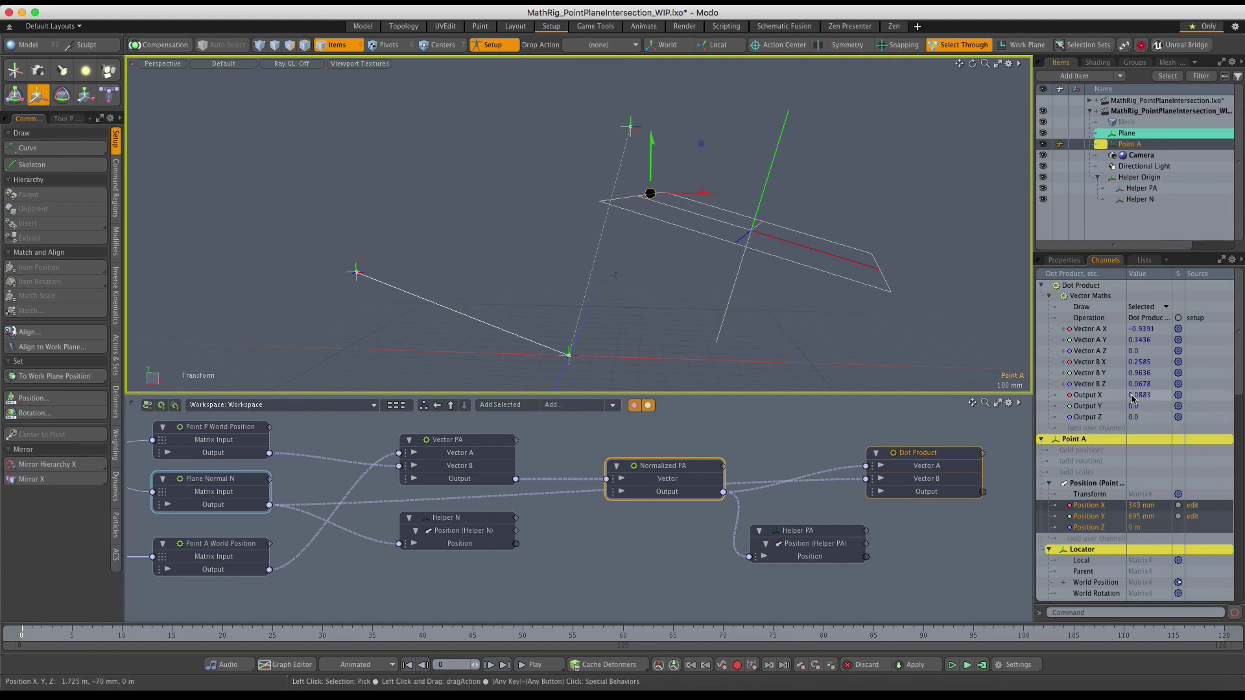